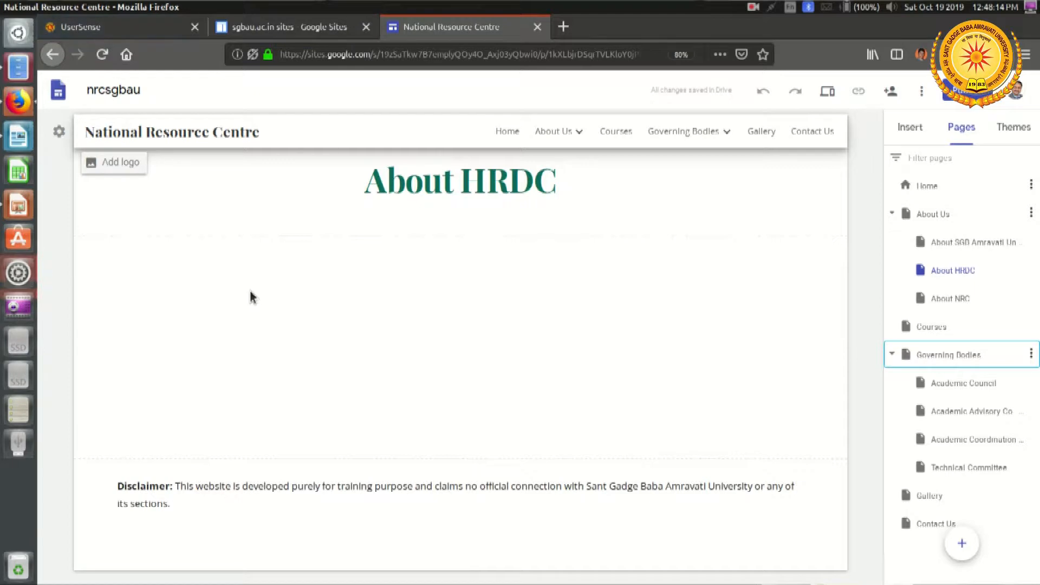
Add a text box to the About HRDC page and open ascsgbau.ac.in in a new browser tab.
left_click(250, 292)
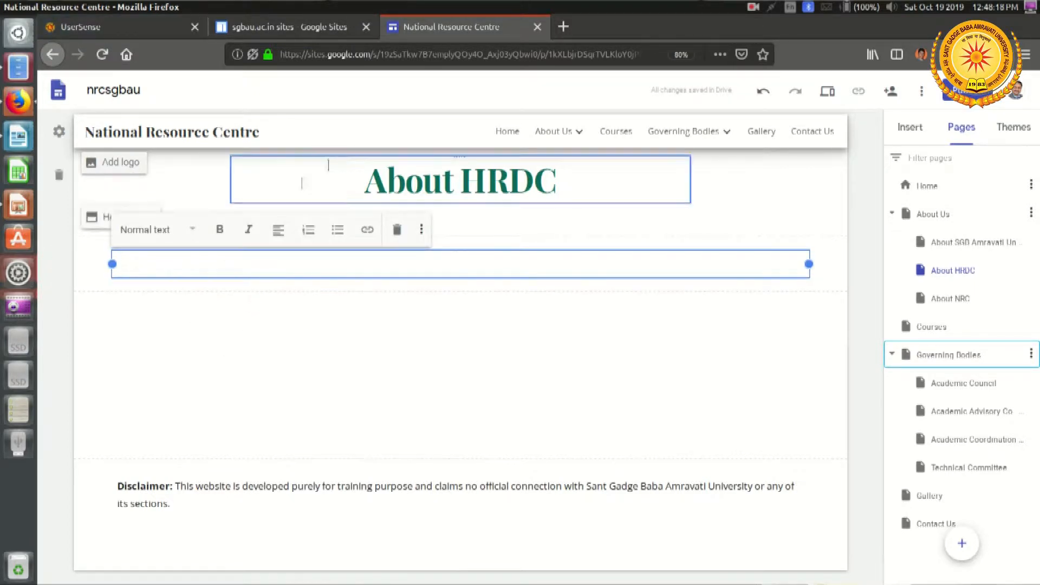
left_click(572, 31)
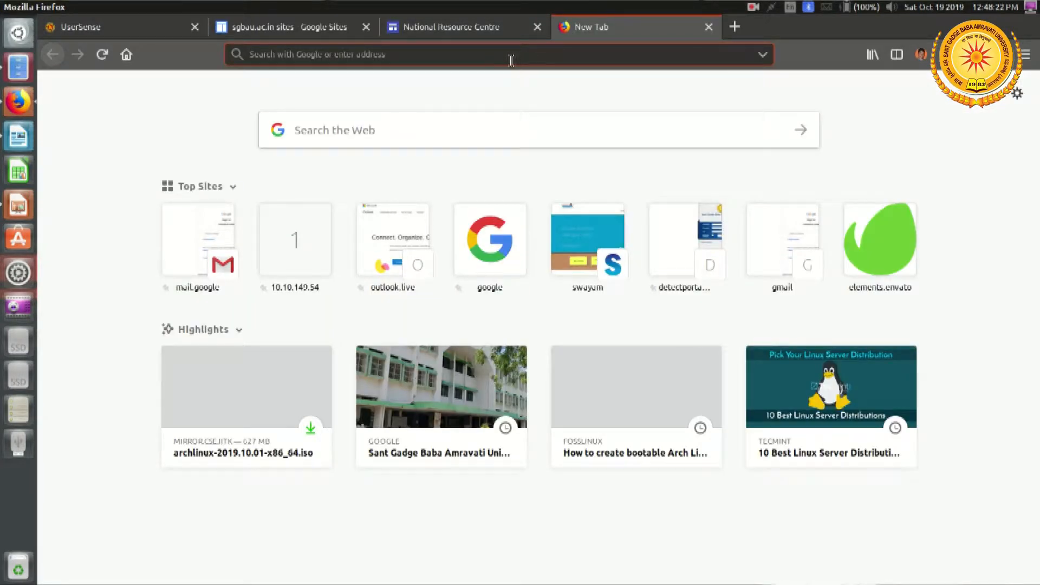
type("a")
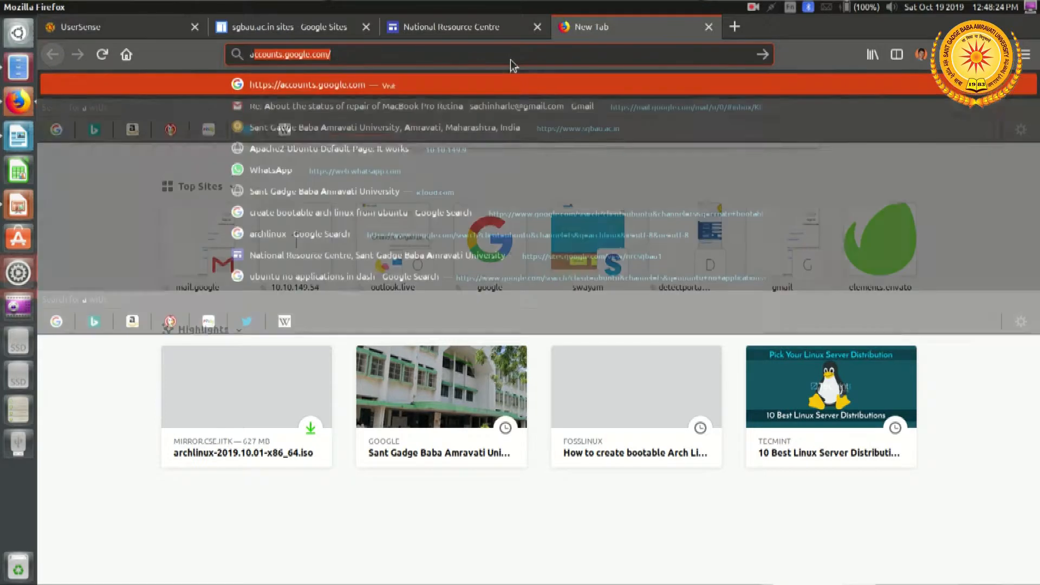
type("scsgb")
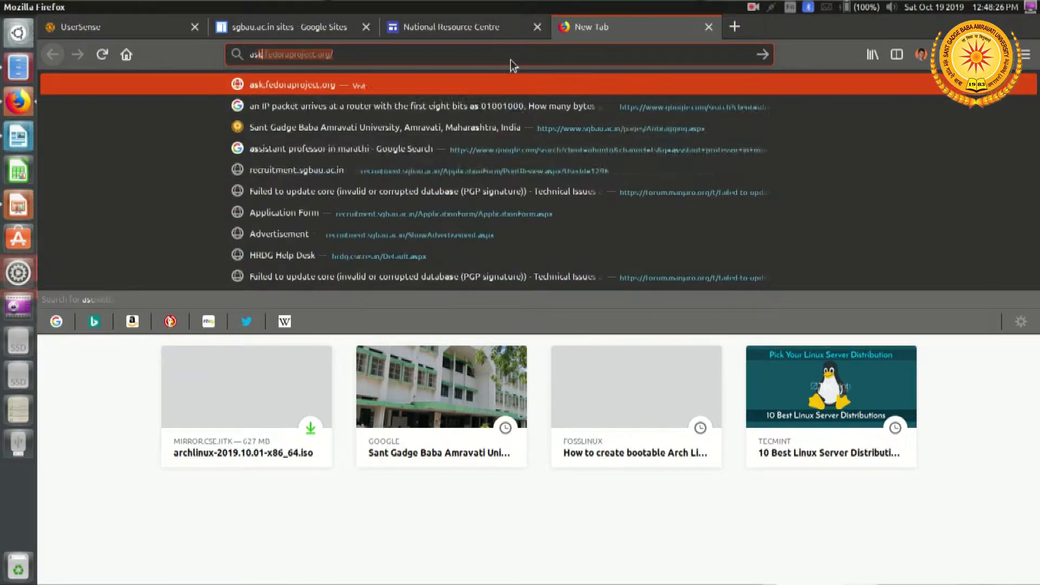
type("au.ac.in")
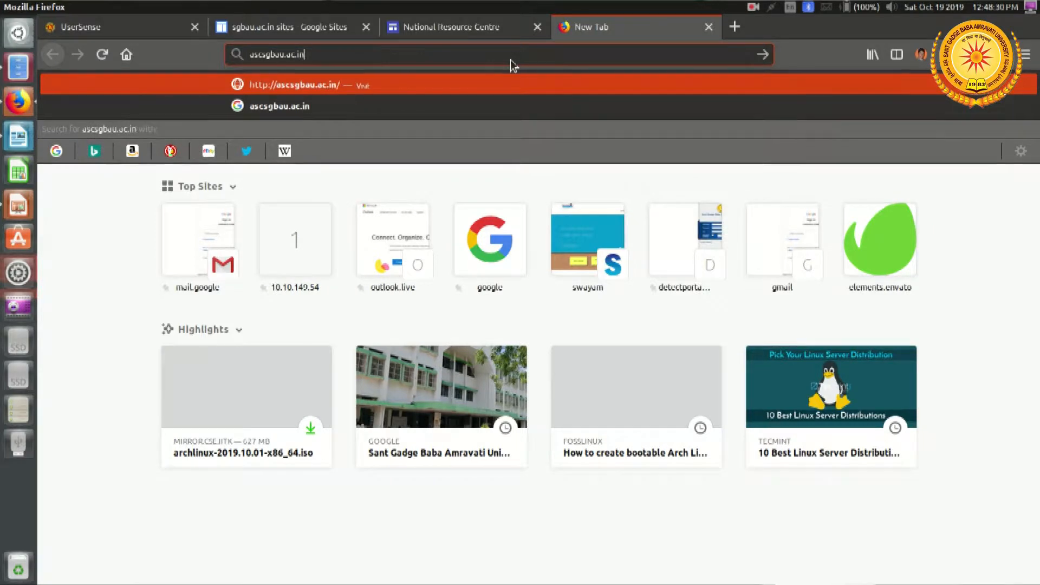
key("Return")
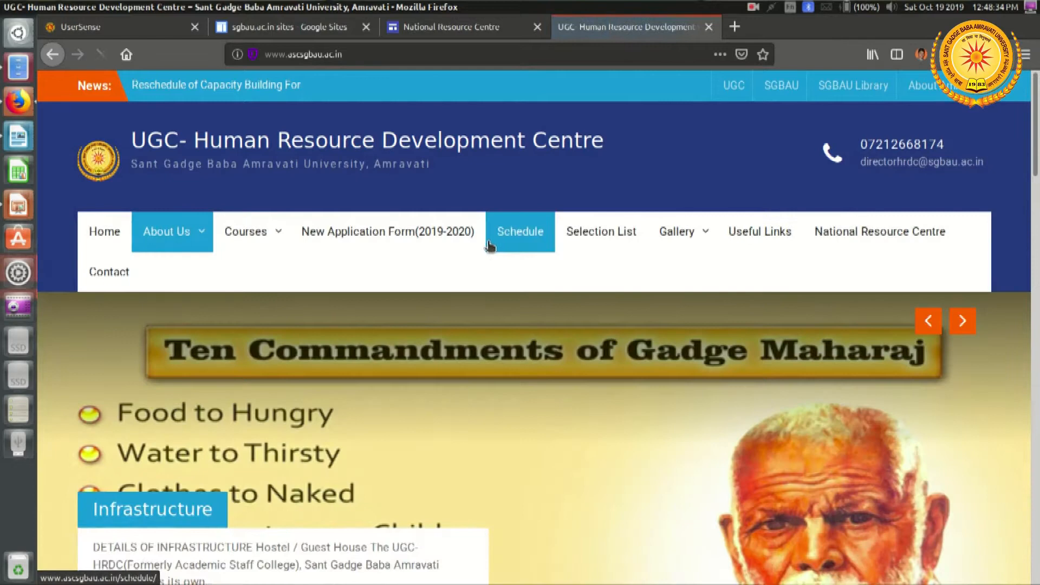
Copy the About Us text on the HRDC website, from the UGC – Human Resource Development Centre line through the Mission paragraph.
scroll(504, 238, "down", 1)
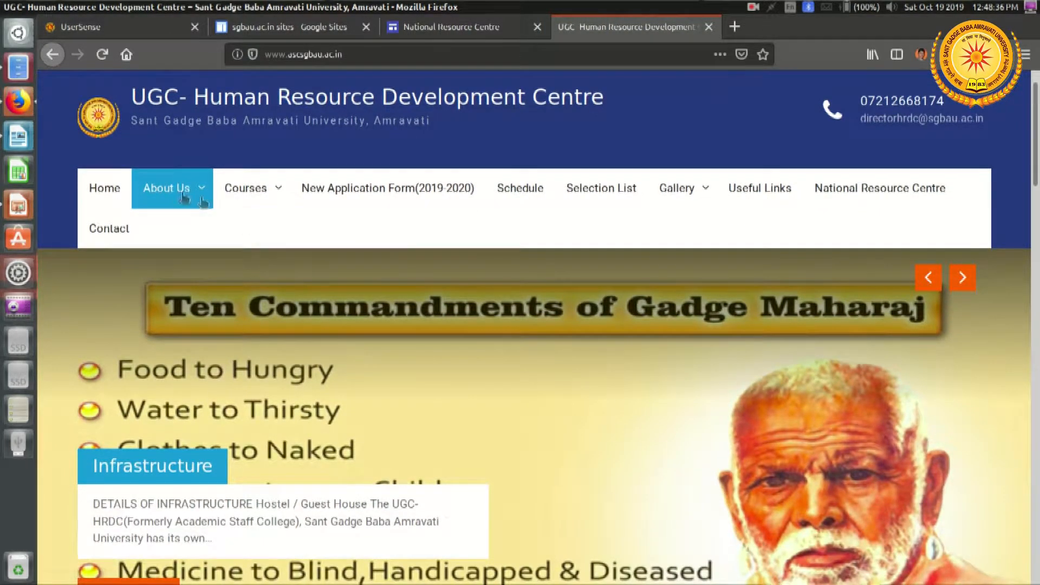
scroll(556, 253, "down", 10)
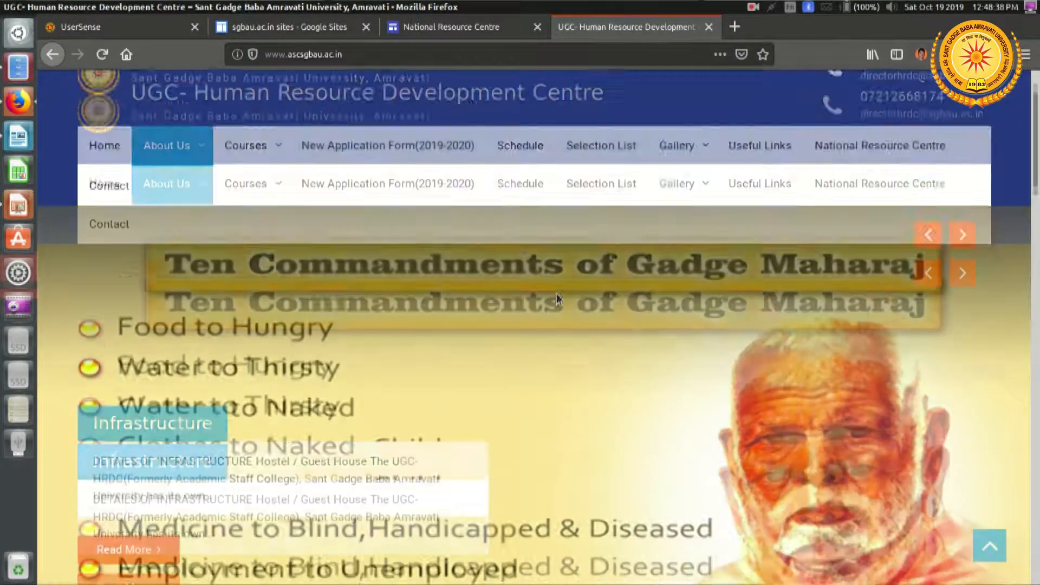
scroll(556, 300, "down", 10)
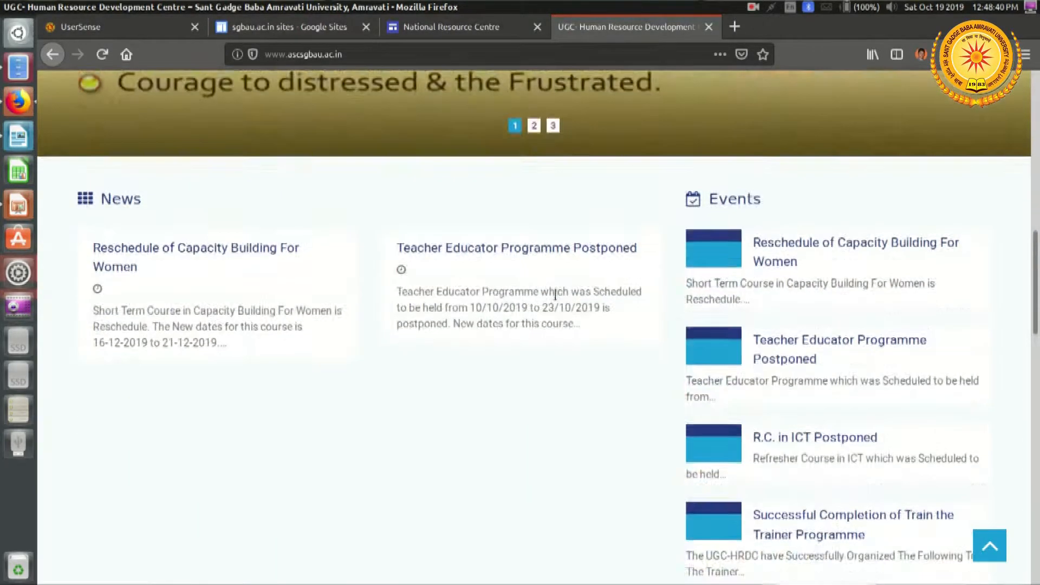
scroll(554, 294, "down", 8)
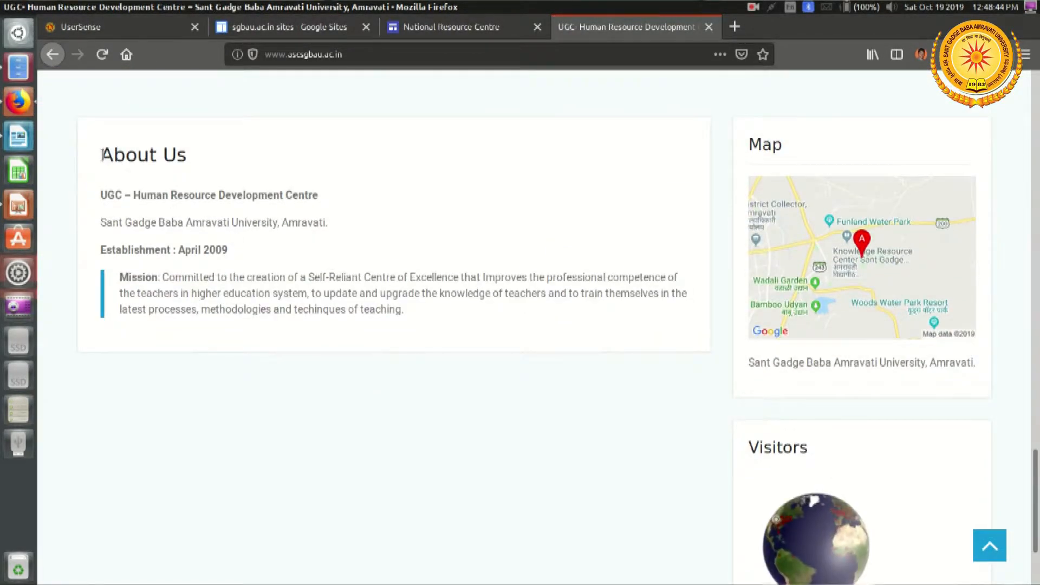
left_click_drag(103, 193, 417, 320)
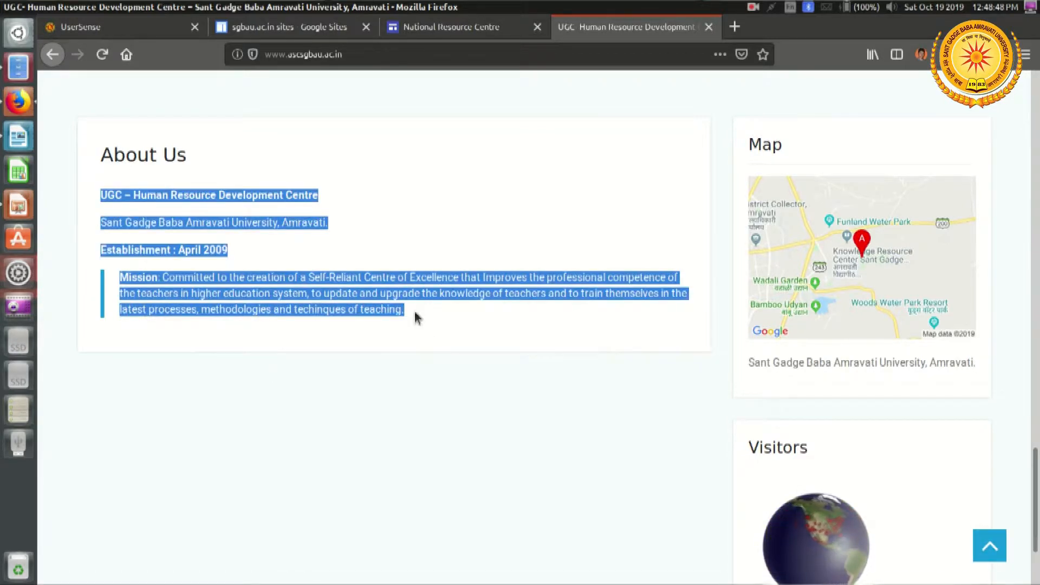
right_click(355, 295)
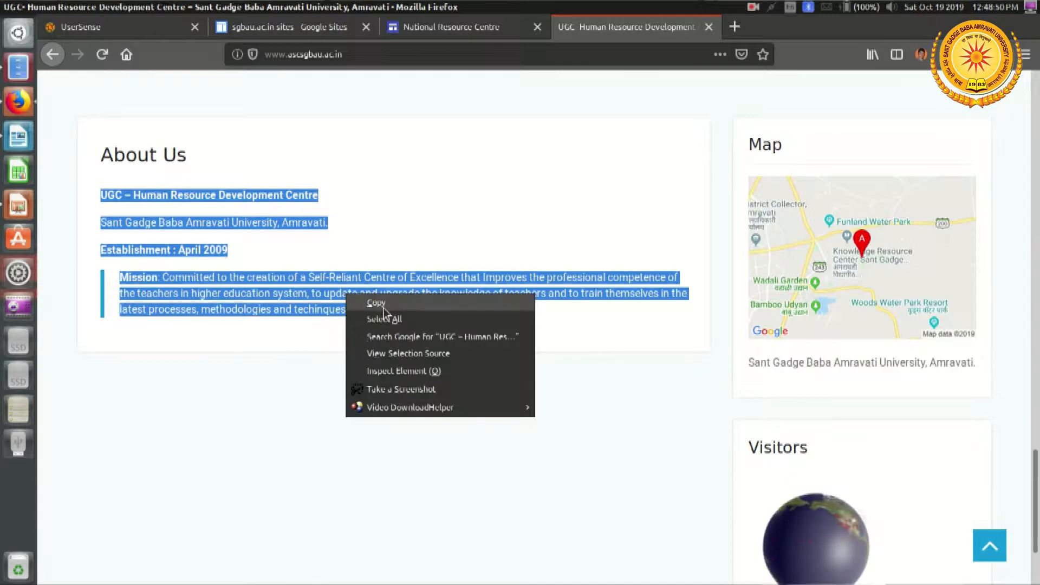
left_click(375, 303)
Paste the copied HRDC text into the empty text box on the About HRDC page of the National Resource Centre site.
left_click(457, 29)
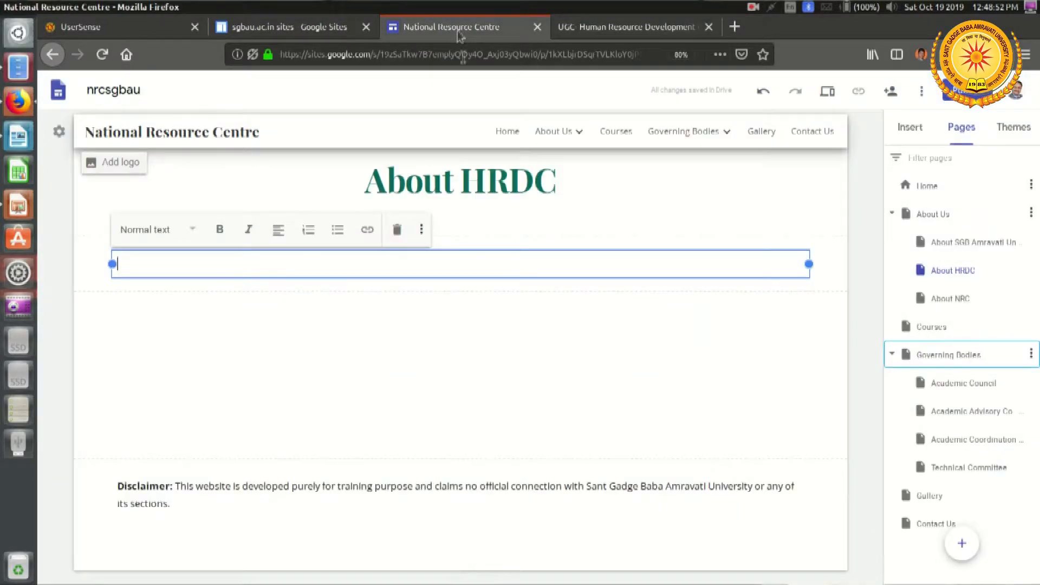
right_click(285, 268)
left_click(353, 331)
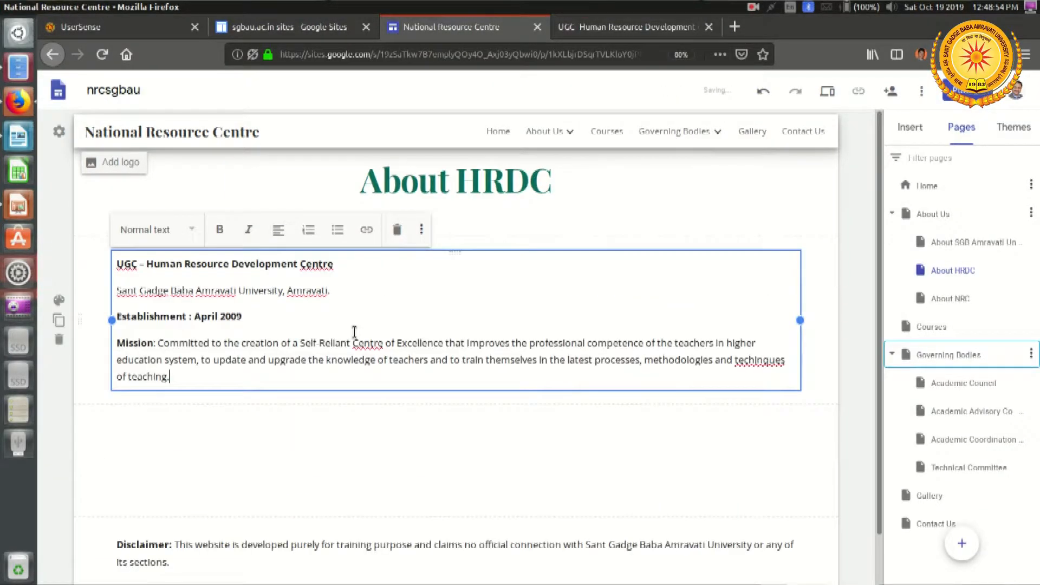
Style the line "UGC – Human Resource Development Centre" as Title and the university name line below it as Heading.
left_click_drag(364, 269, 118, 258)
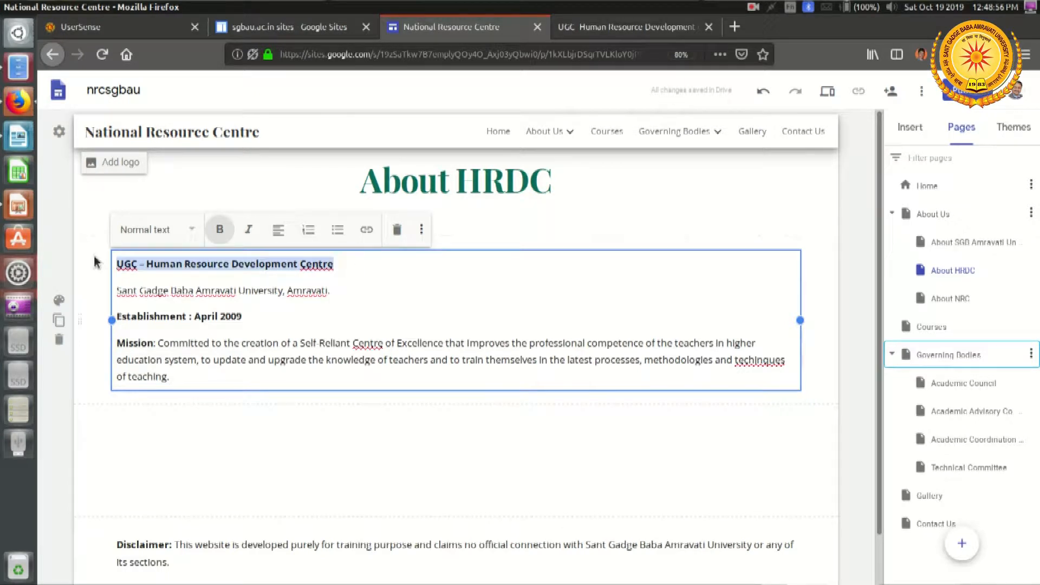
left_click(192, 229)
left_click(162, 252)
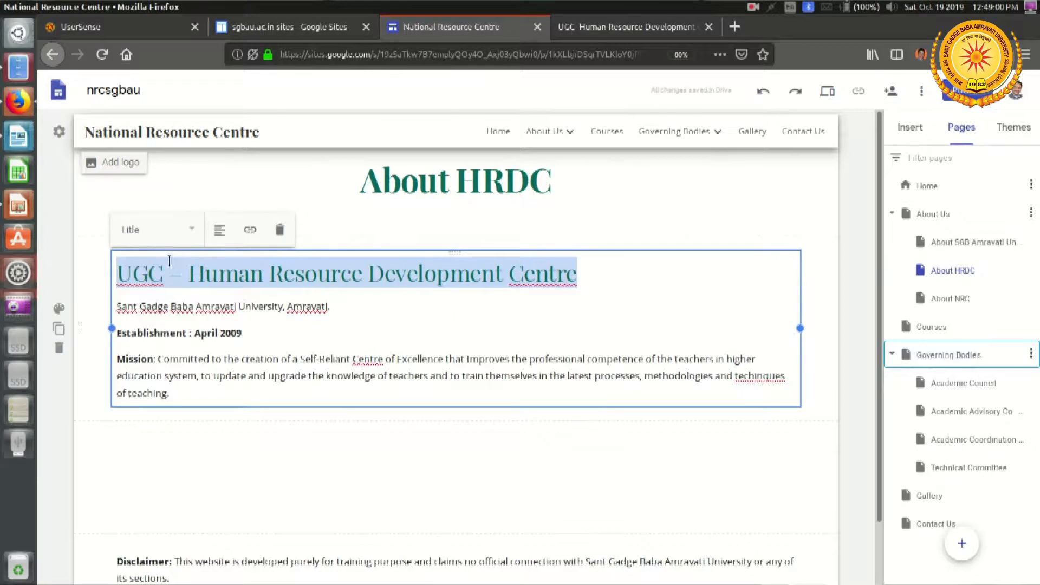
left_click_drag(347, 309, 133, 294)
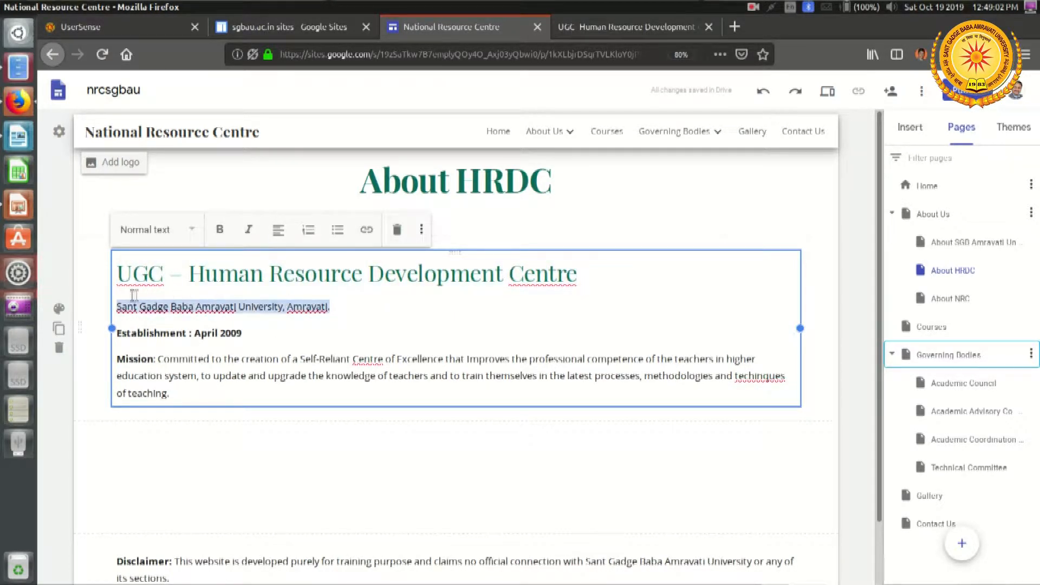
left_click(189, 232)
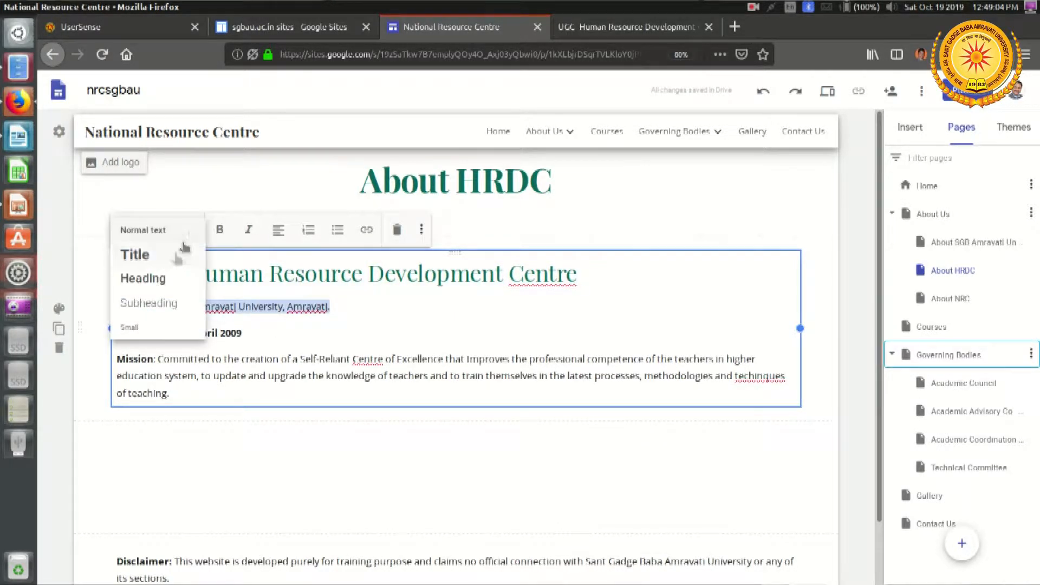
left_click(166, 278)
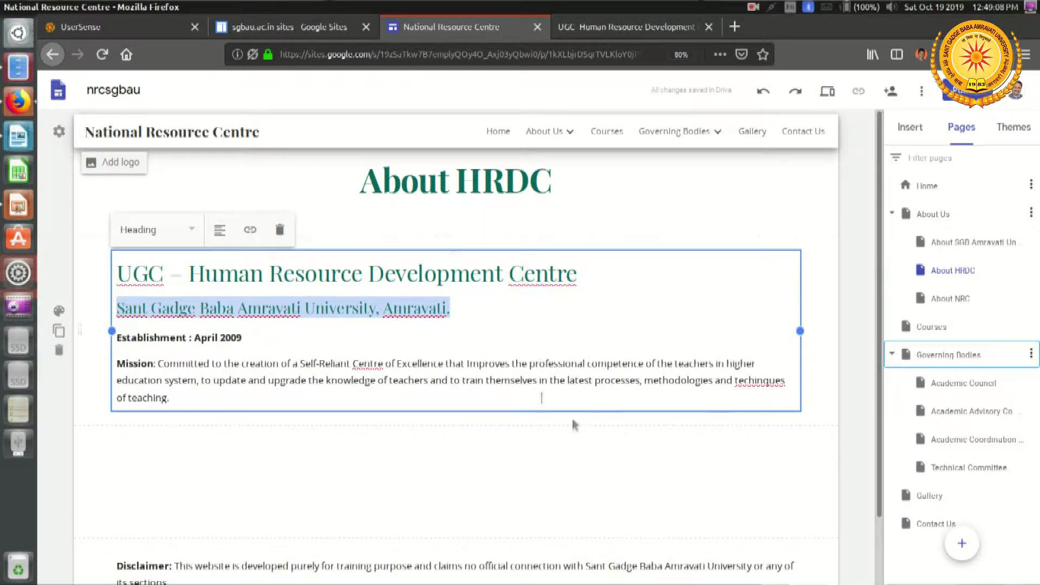
left_click(574, 456)
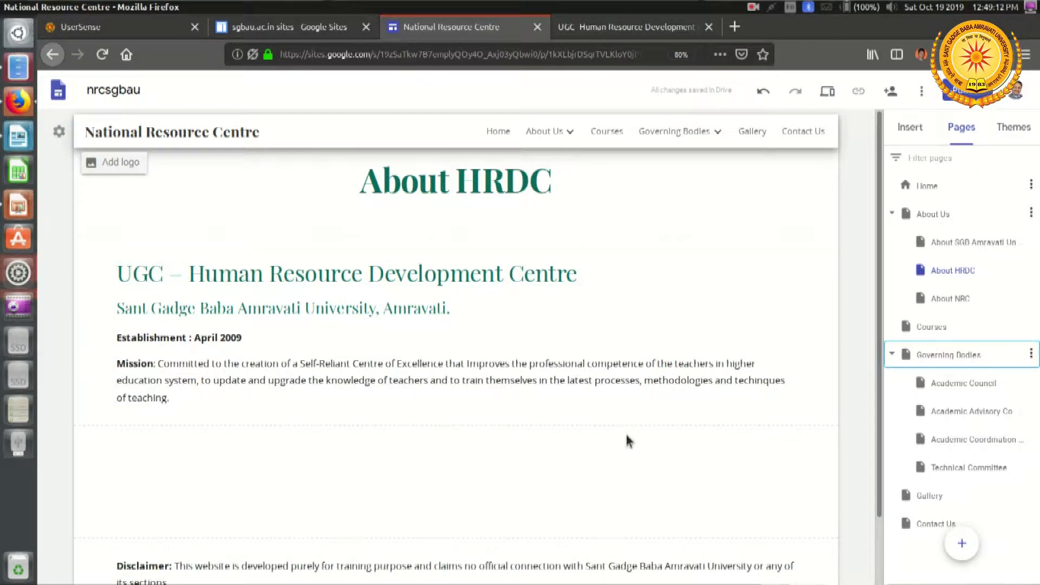
Open the About NRC page and add a text box below its title.
mouse_move(554, 137)
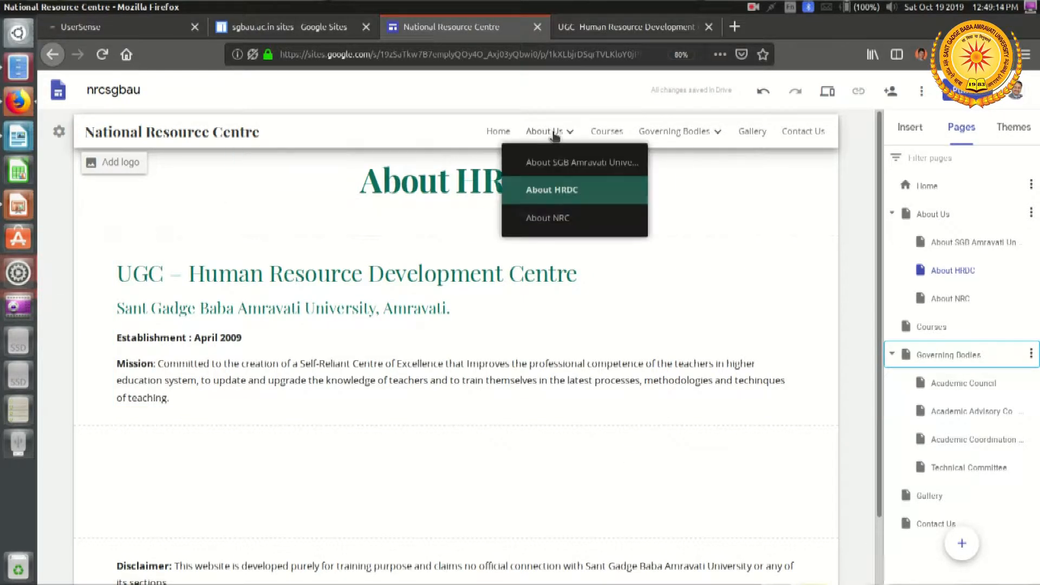
left_click(563, 224)
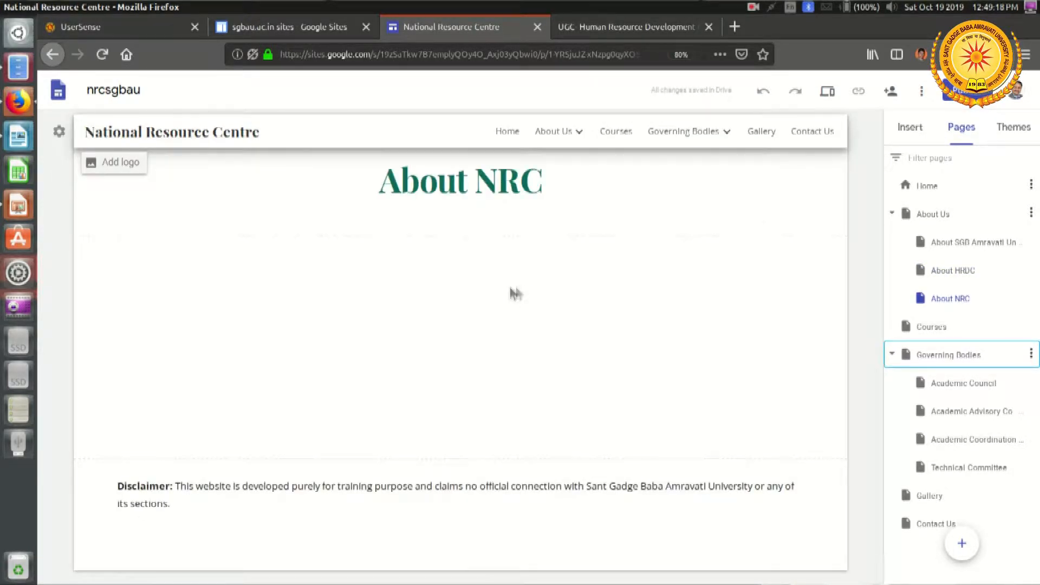
double_click(363, 314)
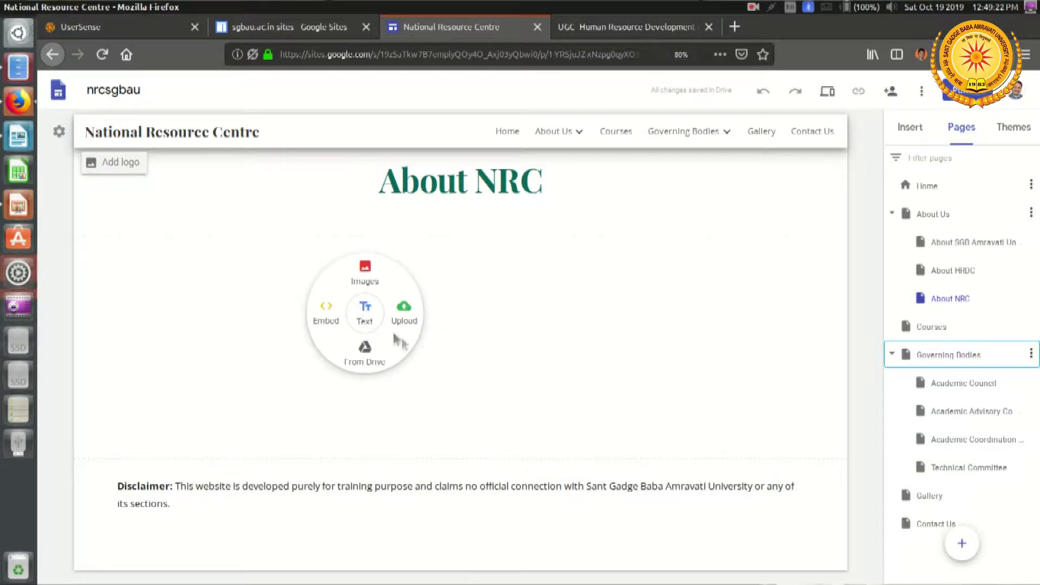
left_click(365, 315)
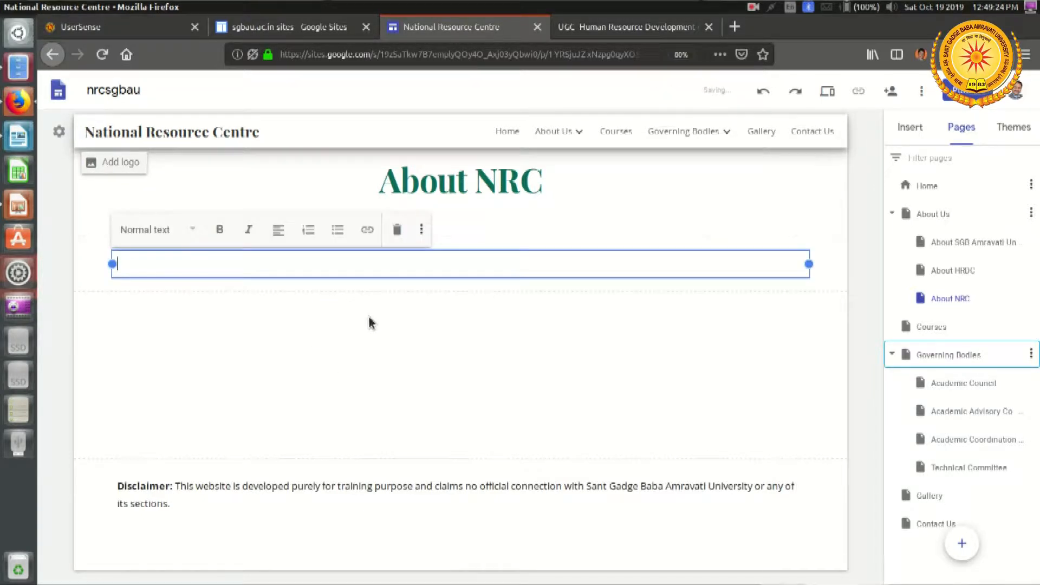
Switch to the NRC Website information document in LibreOffice Writer and review the About SGBAU, About HRDC and About NRC entries.
key("alt+Tab")
key("alt+Tab")
key("alt+Tab")
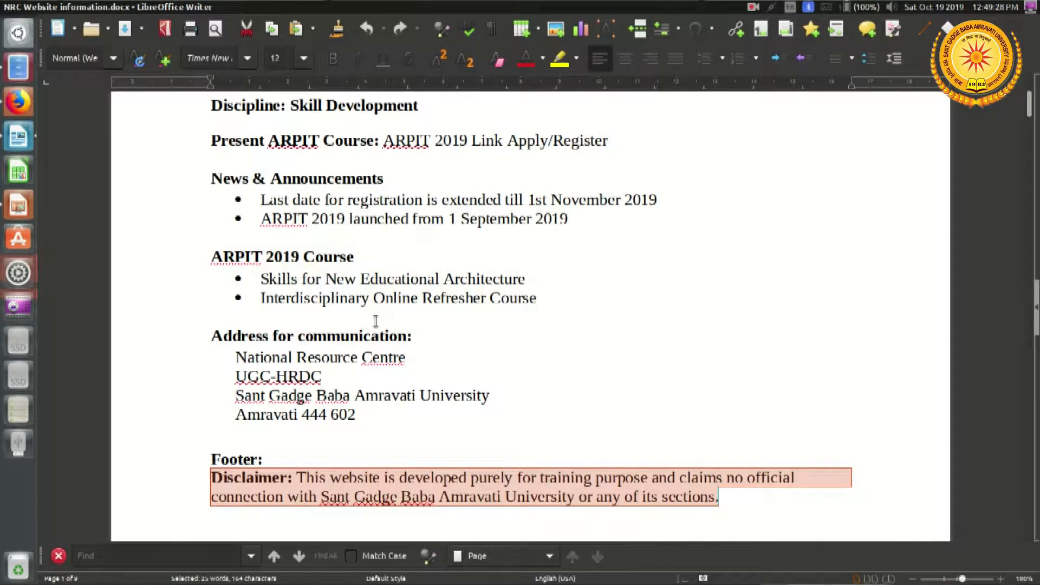
scroll(500, 286, "down", 10)
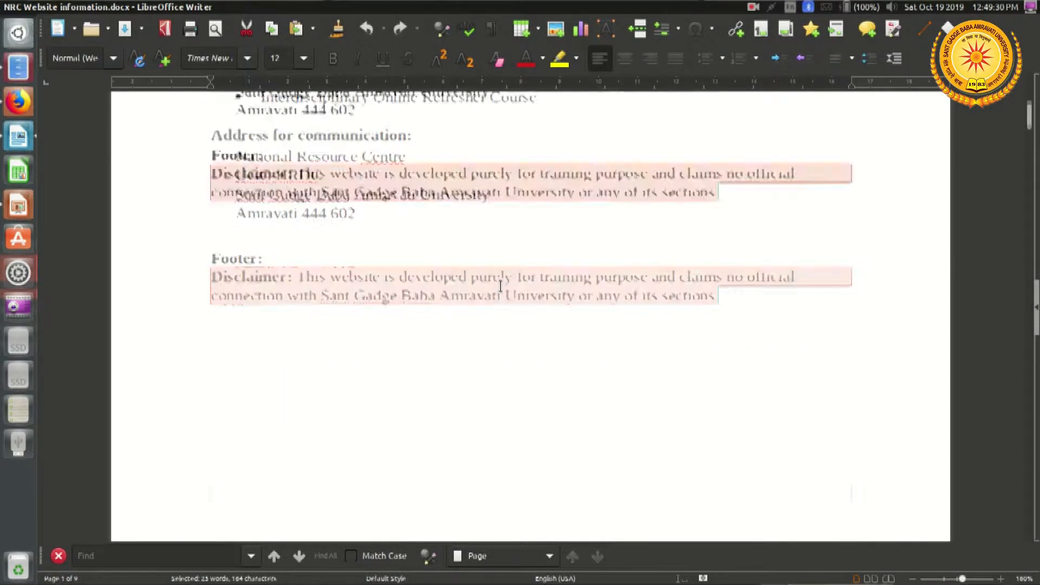
scroll(500, 287, "down", 3)
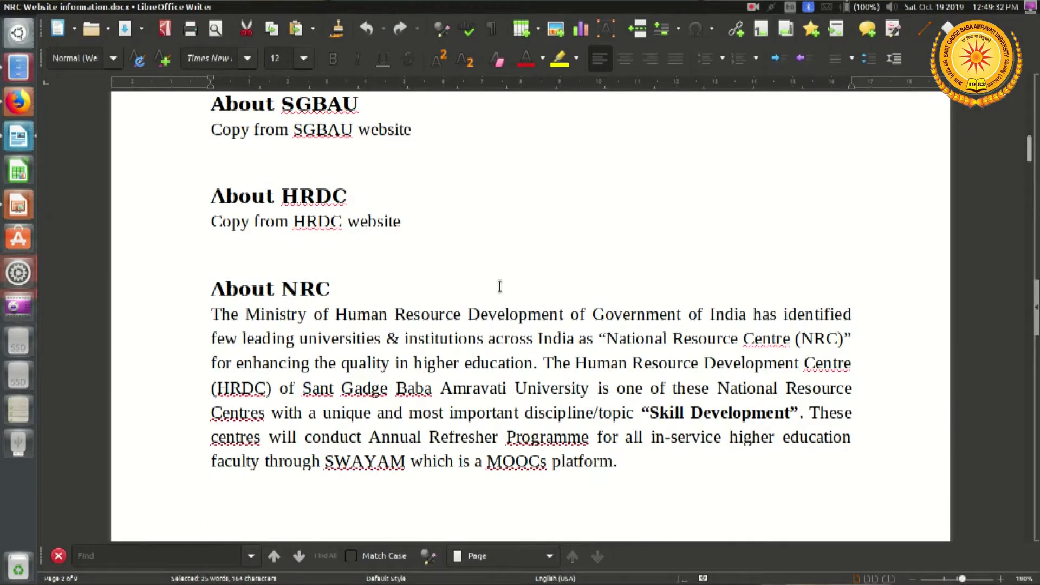
scroll(500, 286, "up", 3)
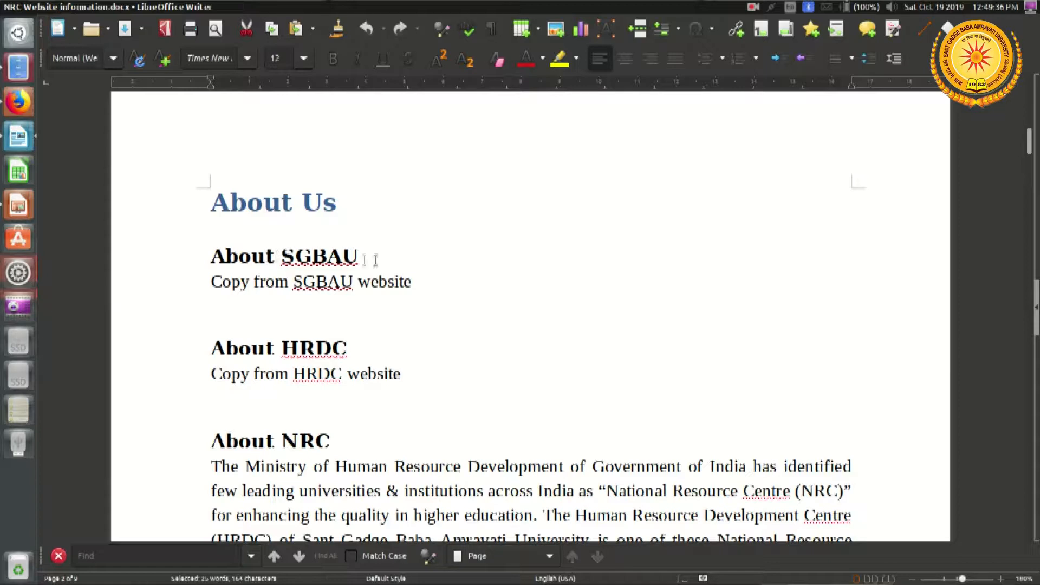
double_click(340, 281)
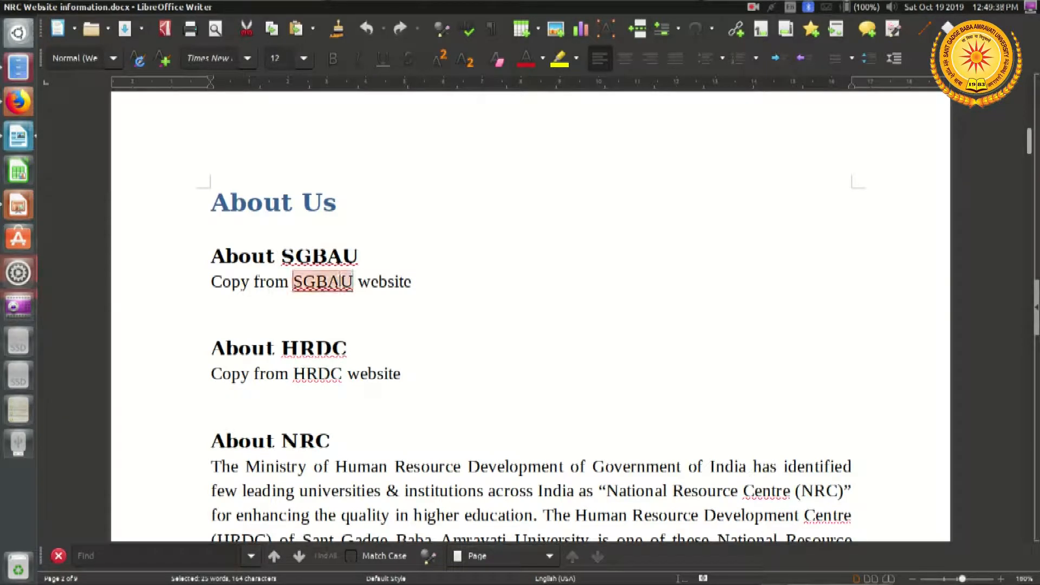
scroll(340, 280, "down", 2)
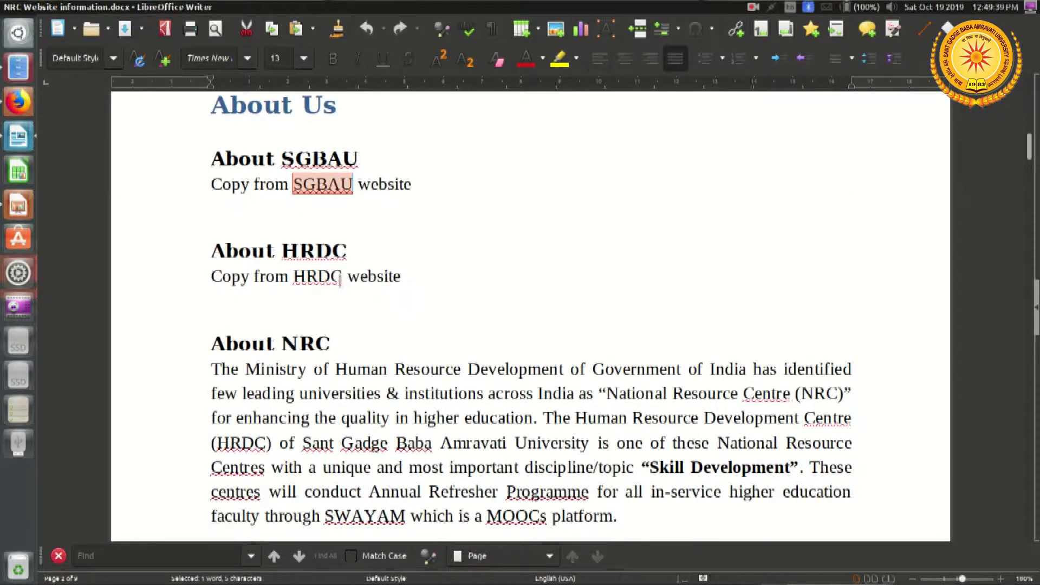
double_click(314, 286)
scroll(318, 281, "down", 2)
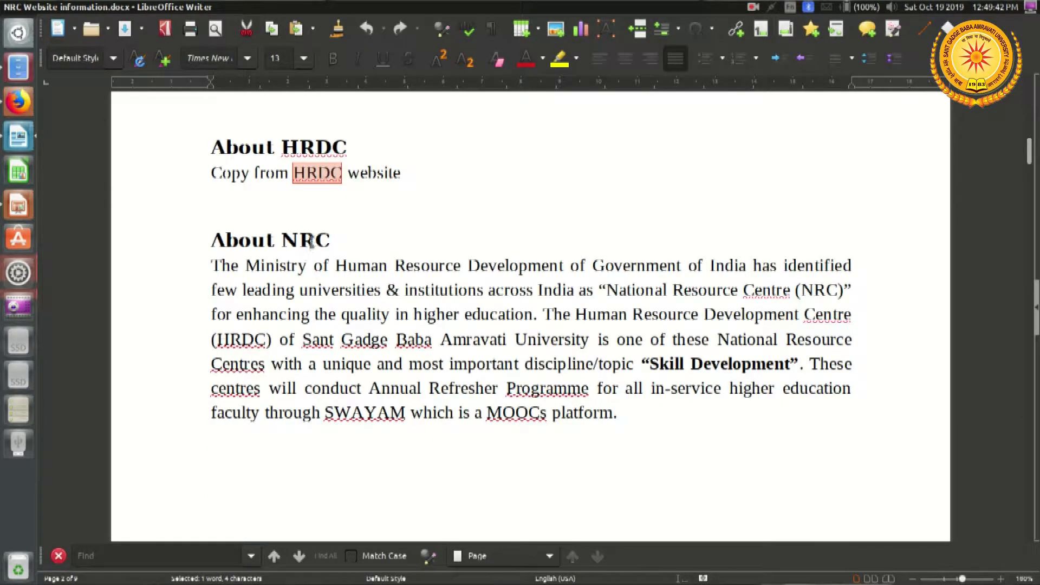
left_click_drag(215, 266, 630, 412)
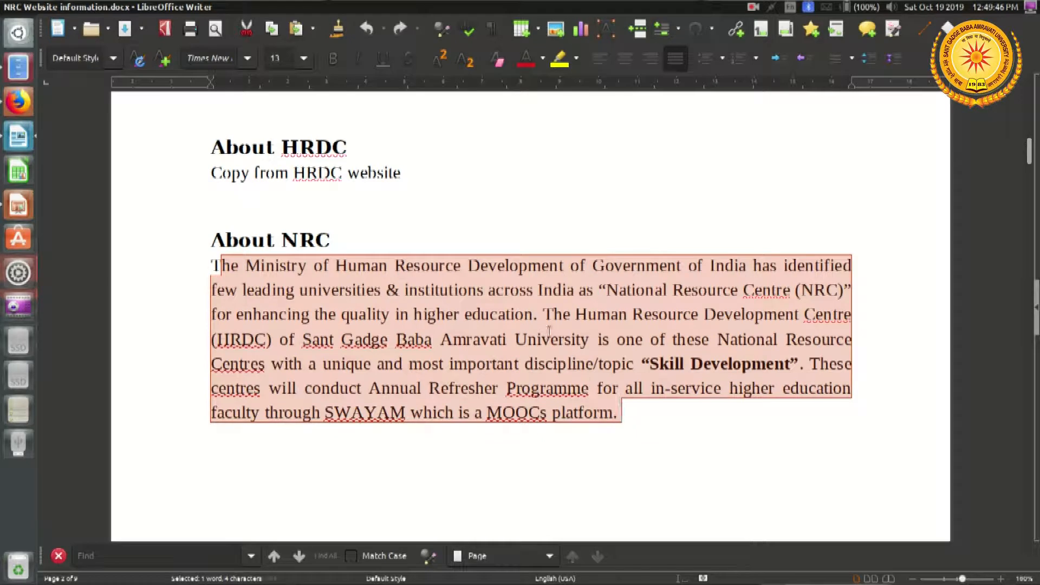
right_click(541, 310)
left_click(587, 346)
left_click(209, 301)
Copy the entire paragraph under the About NRC heading, from "The Ministry" to "MOOCs platform.".
left_click_drag(212, 265, 639, 416)
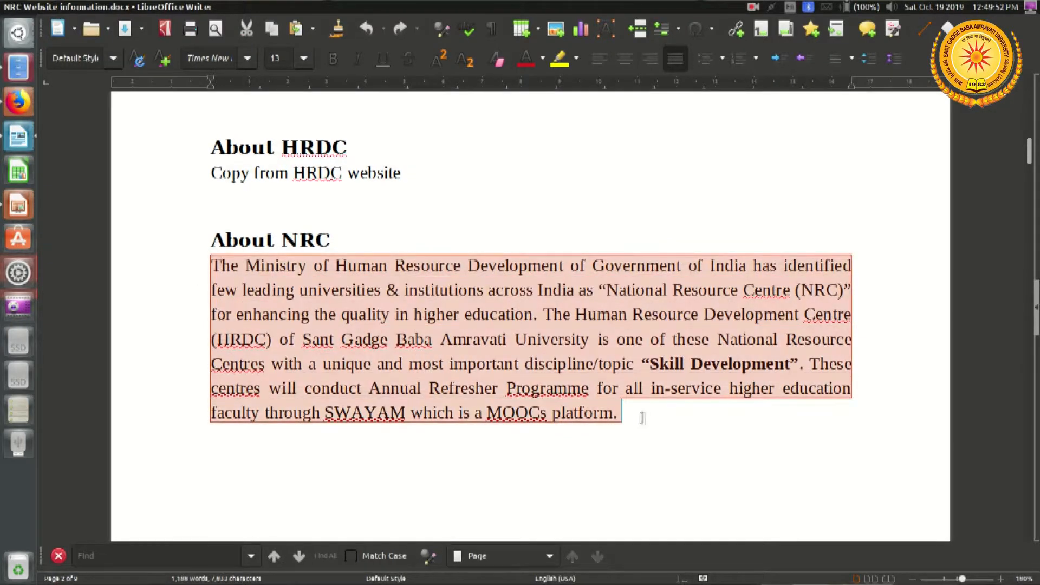
right_click(464, 328)
left_click(499, 357)
Switch back to the site in Firefox and paste the copied NRC paragraph into the text box on the About NRC page.
key("alt+Tab")
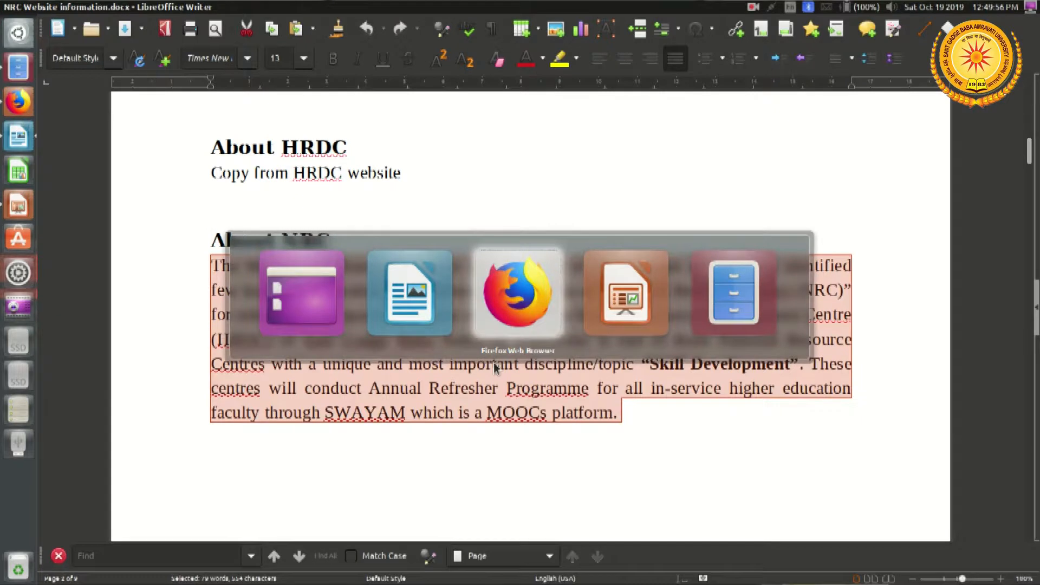
right_click(309, 269)
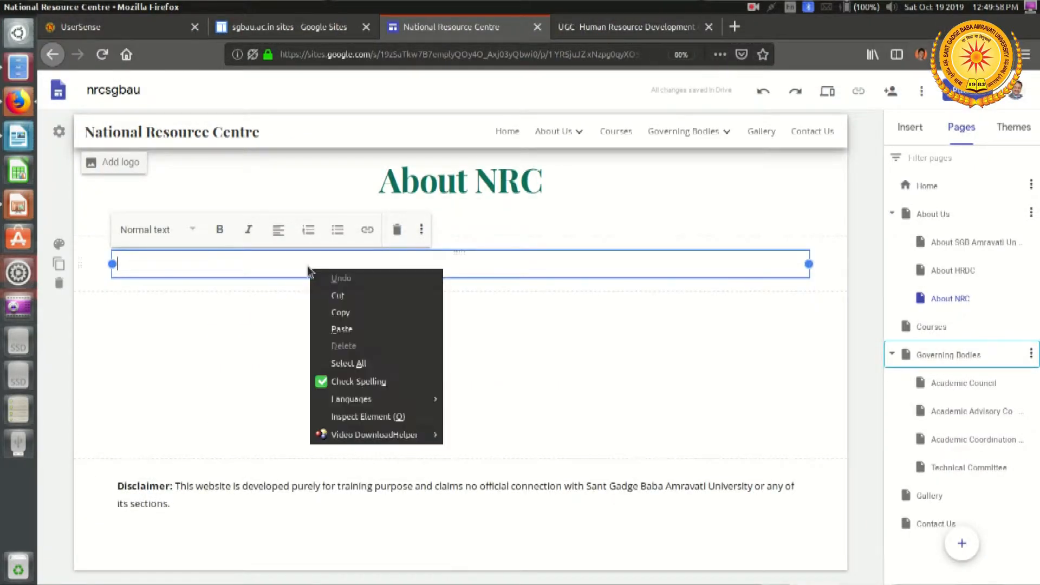
left_click(342, 329)
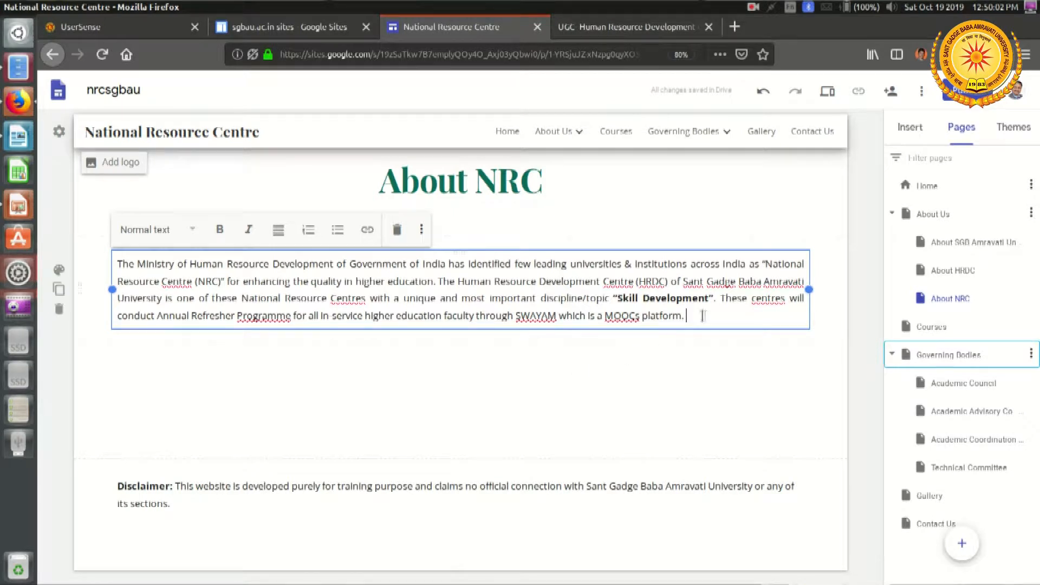
Style the entire pasted paragraph on the About NRC page as Subheading.
left_click_drag(705, 314, 119, 266)
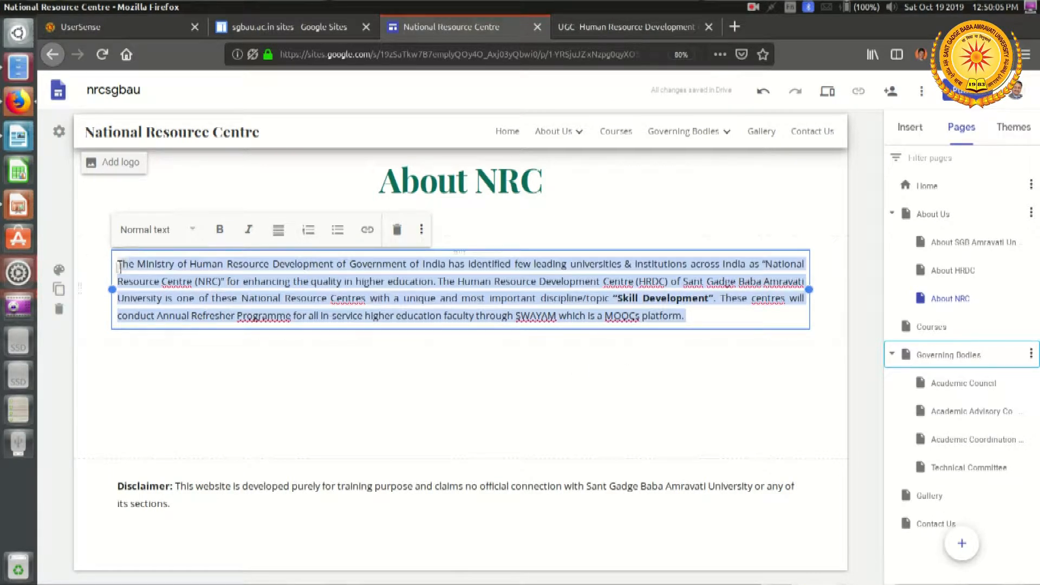
left_click(173, 234)
left_click(169, 302)
left_click(622, 402)
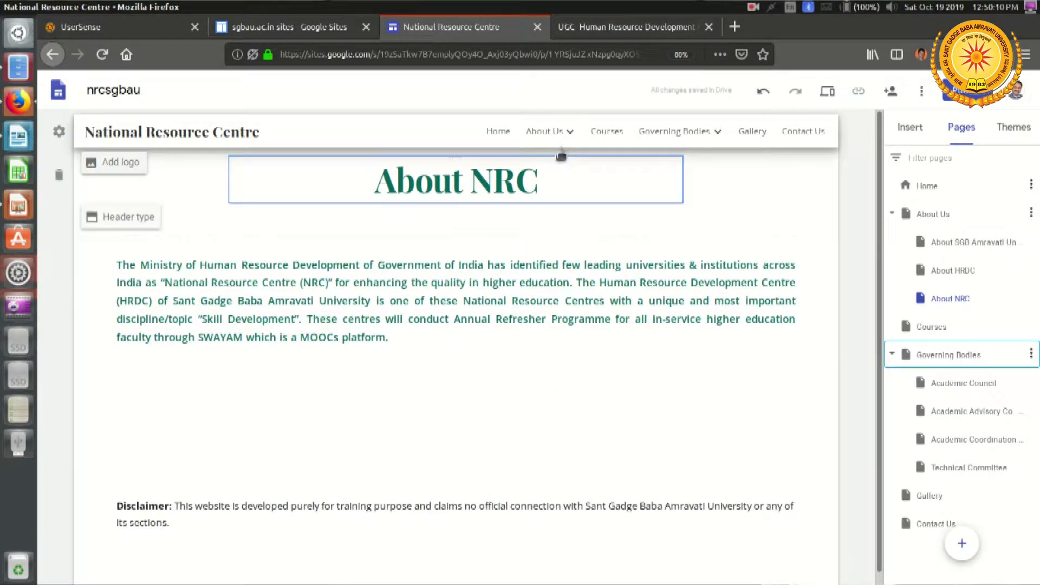
mouse_move(563, 135)
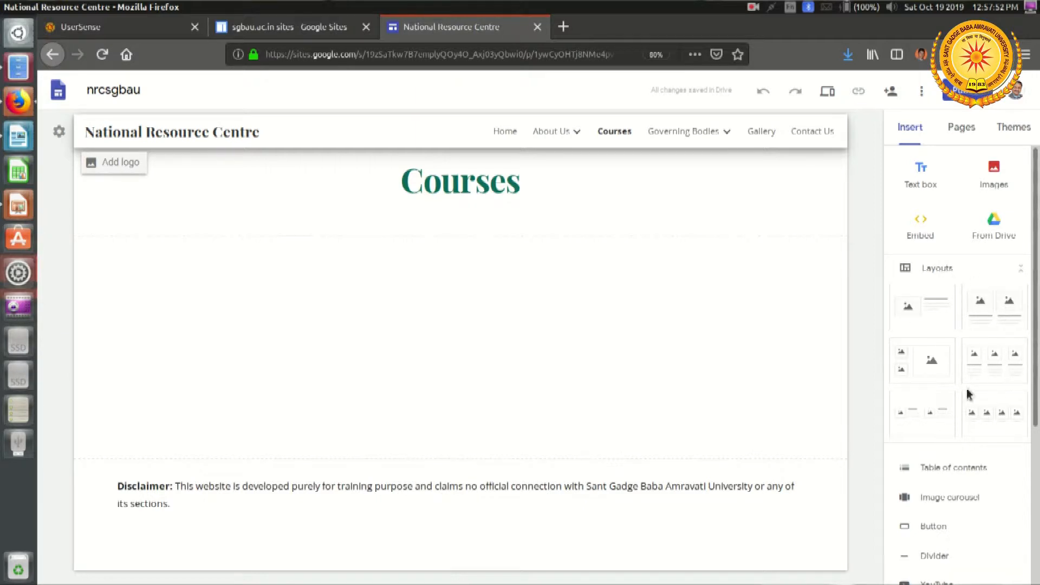
Insert the single image-and-text layout on the Courses page and upload swayam logo.jpeg into its image placeholder.
left_click(925, 315)
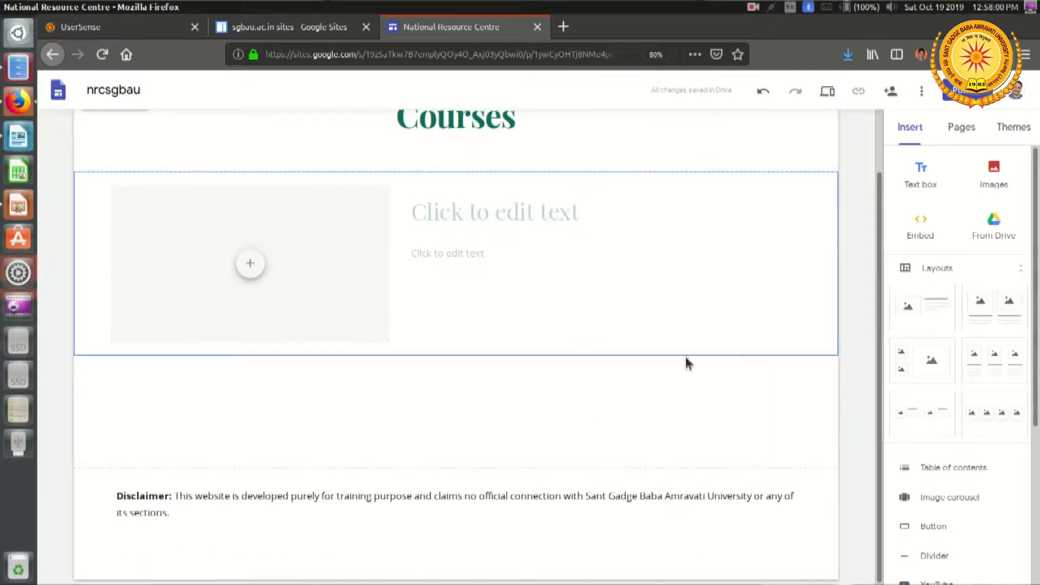
left_click(250, 265)
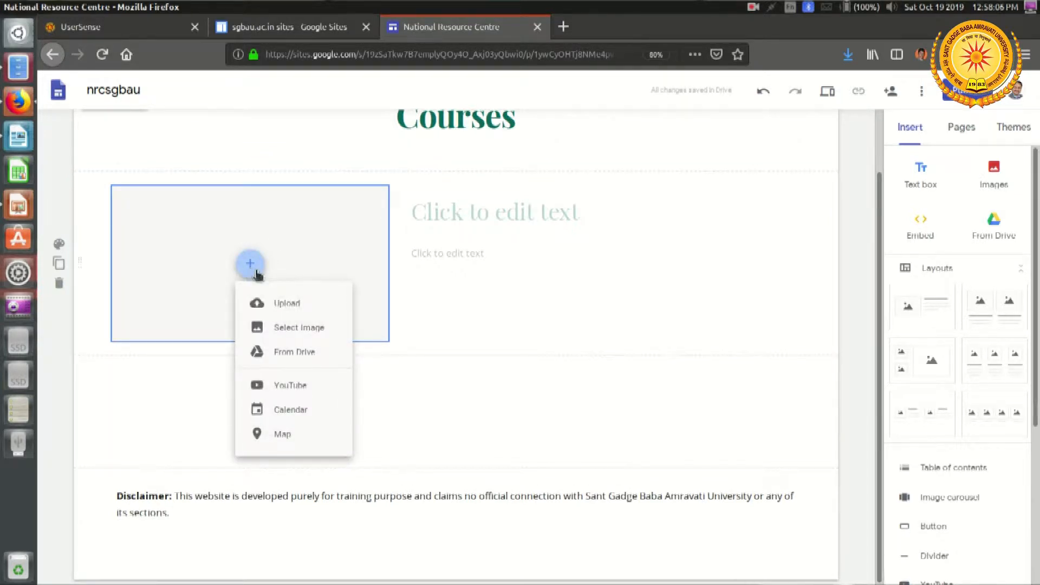
left_click(297, 308)
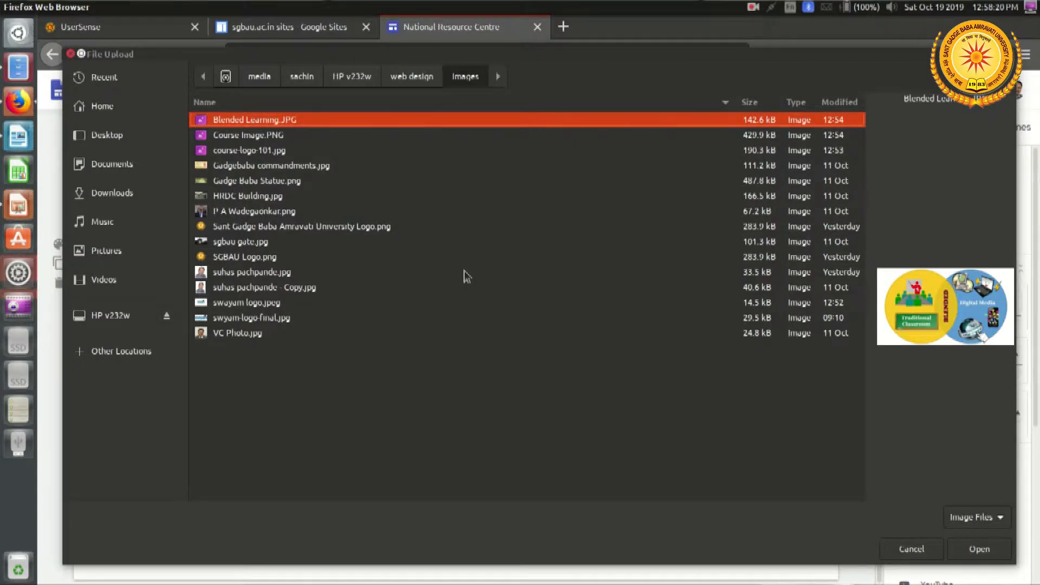
left_click(268, 307)
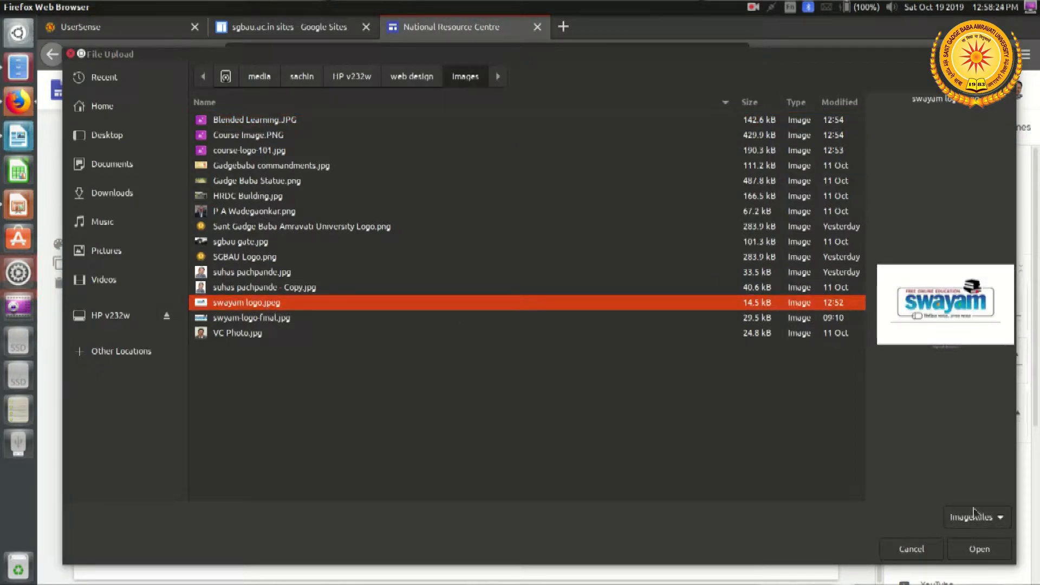
left_click(987, 553)
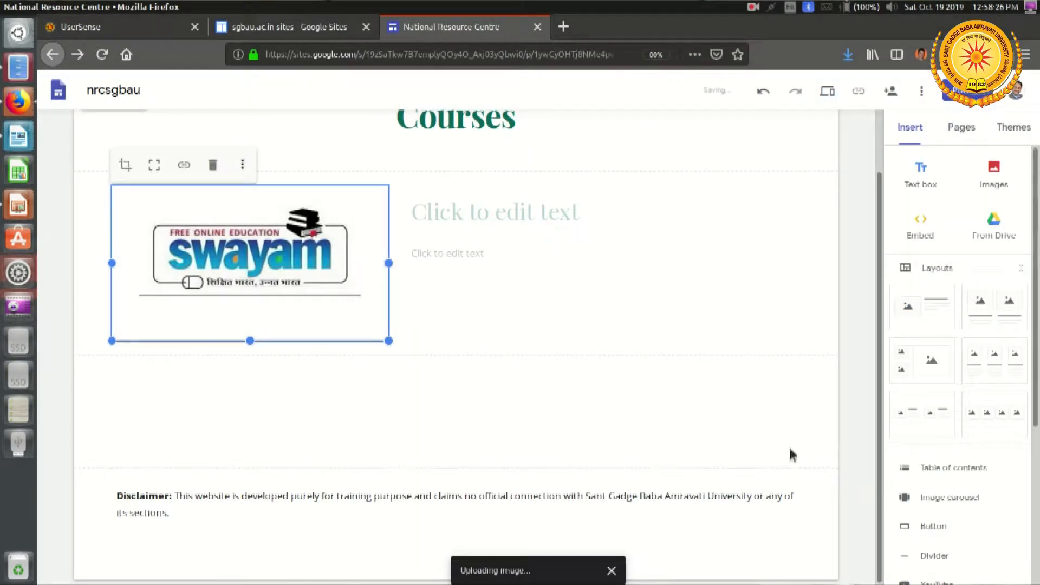
Select the layout's title placeholder, then copy the line "ARPIT (Annual Refresher Programme in Teaching)" from the Courses section of the LibreOffice Writer document.
left_click(490, 214)
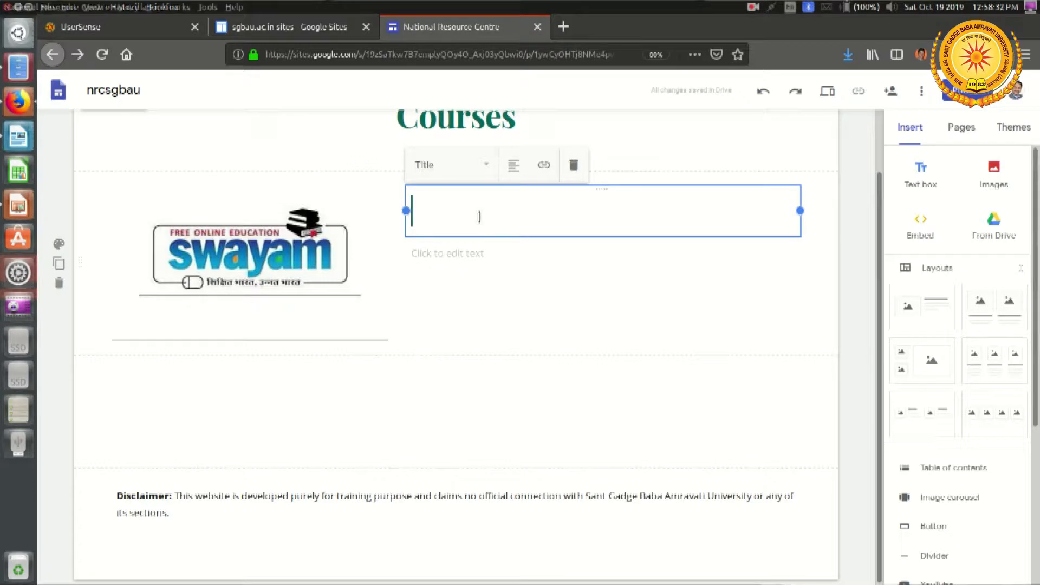
key("alt+Tab")
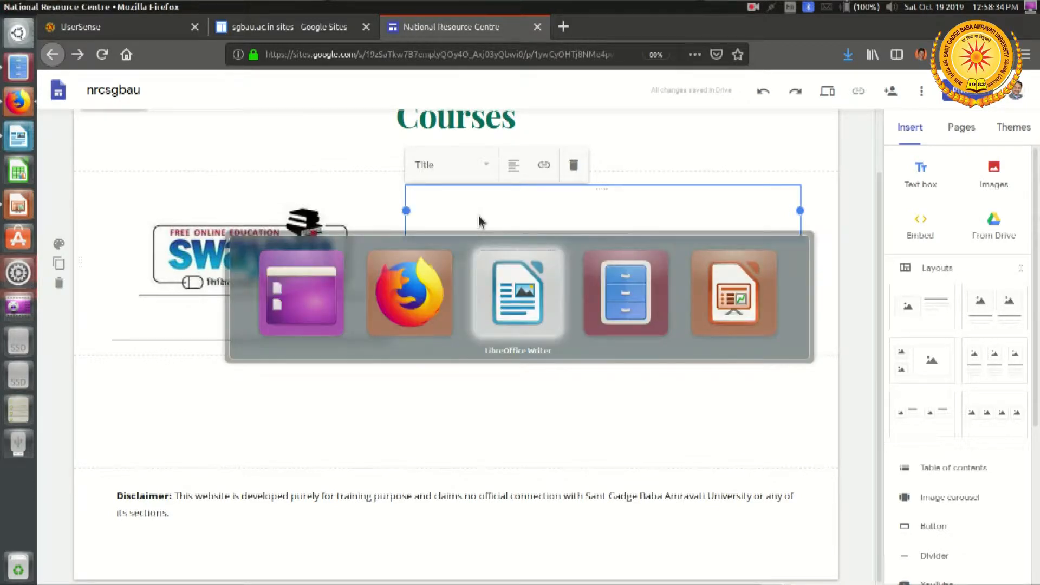
key("Tab")
key("Tab")
key("Tab")
key("Tab")
key("Tab")
left_click(525, 303)
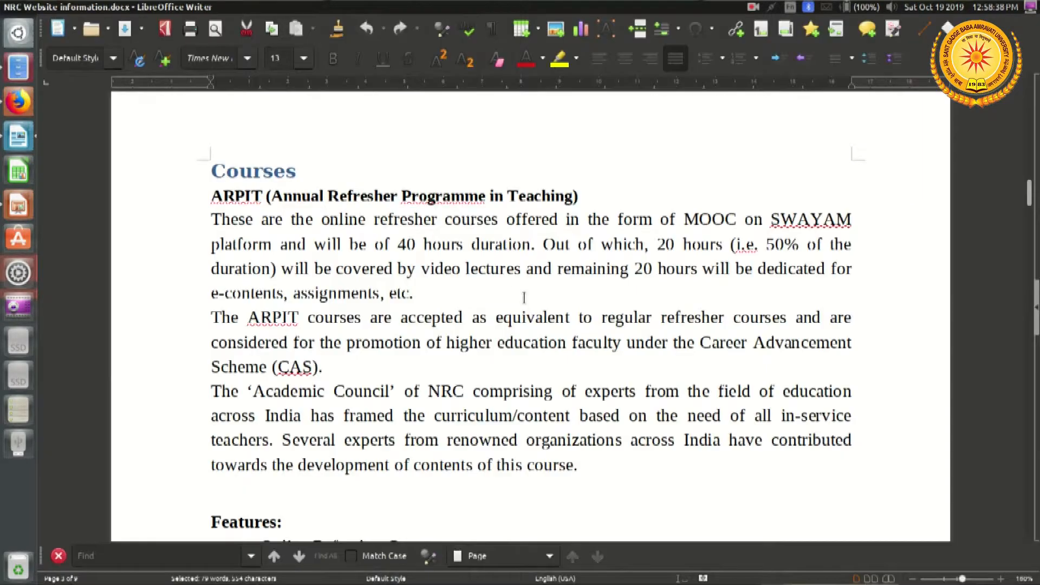
left_click_drag(213, 199, 584, 189)
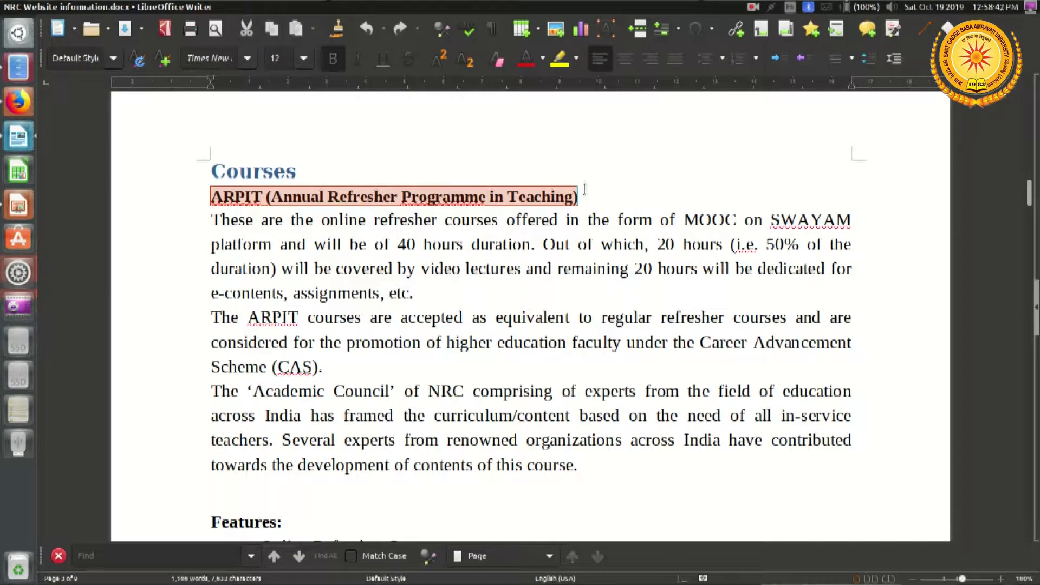
right_click(505, 199)
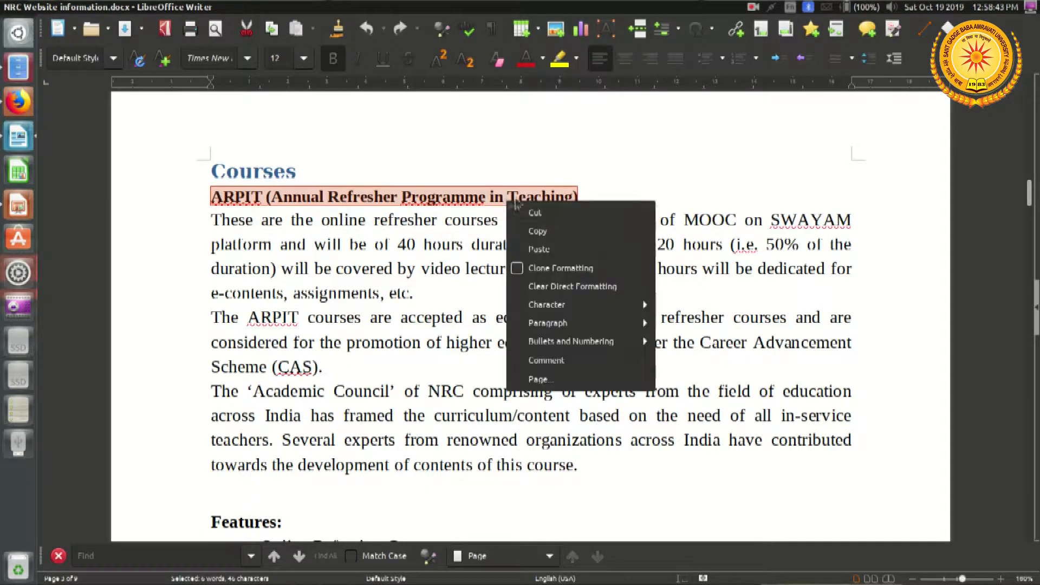
left_click(541, 231)
Return to Firefox, paste the ARPIT line into the layout's title placeholder and style it as Heading.
key("alt+Tab")
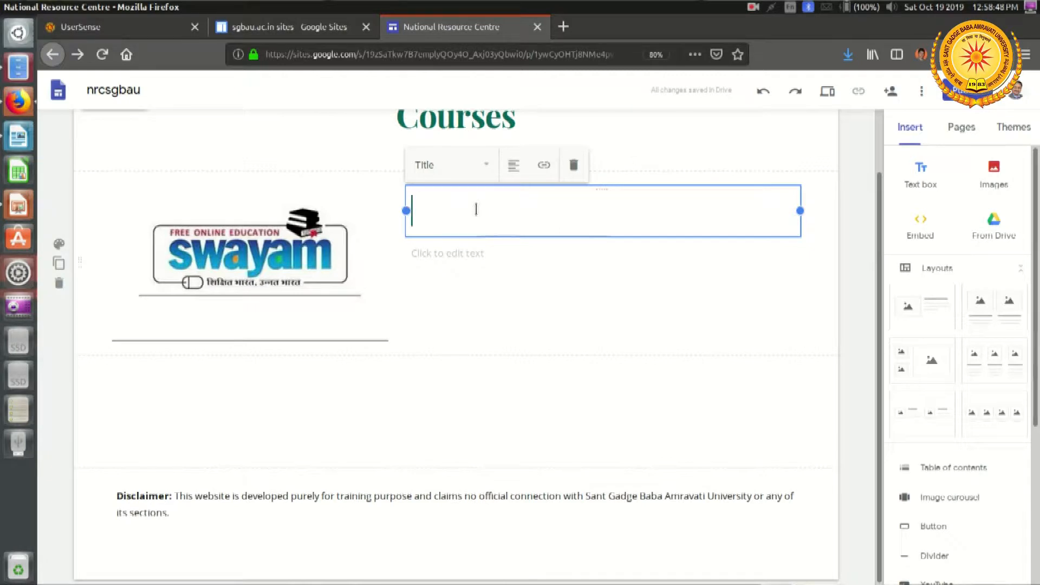
right_click(476, 209)
left_click(531, 272)
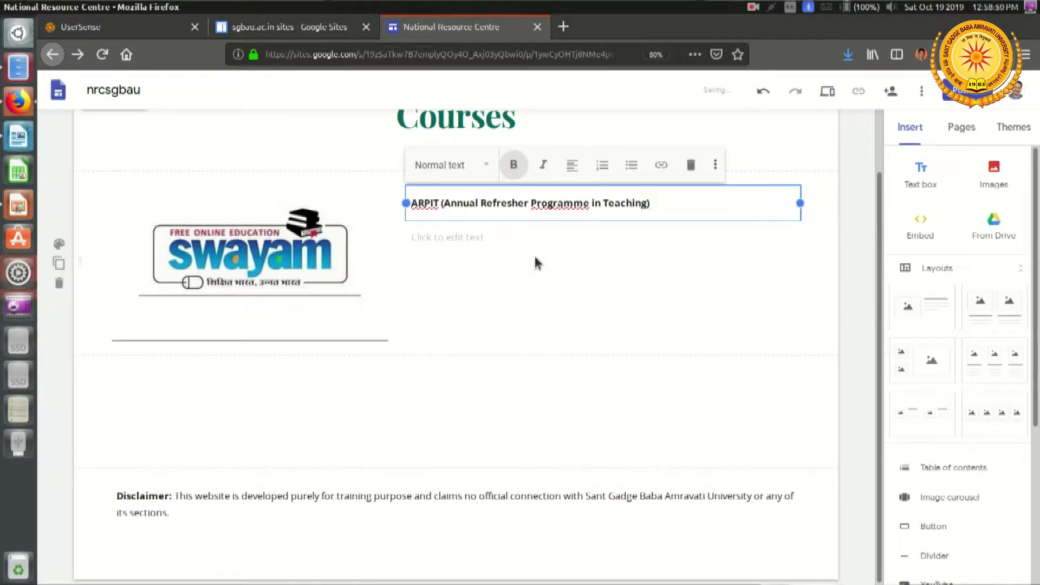
left_click_drag(661, 202, 404, 202)
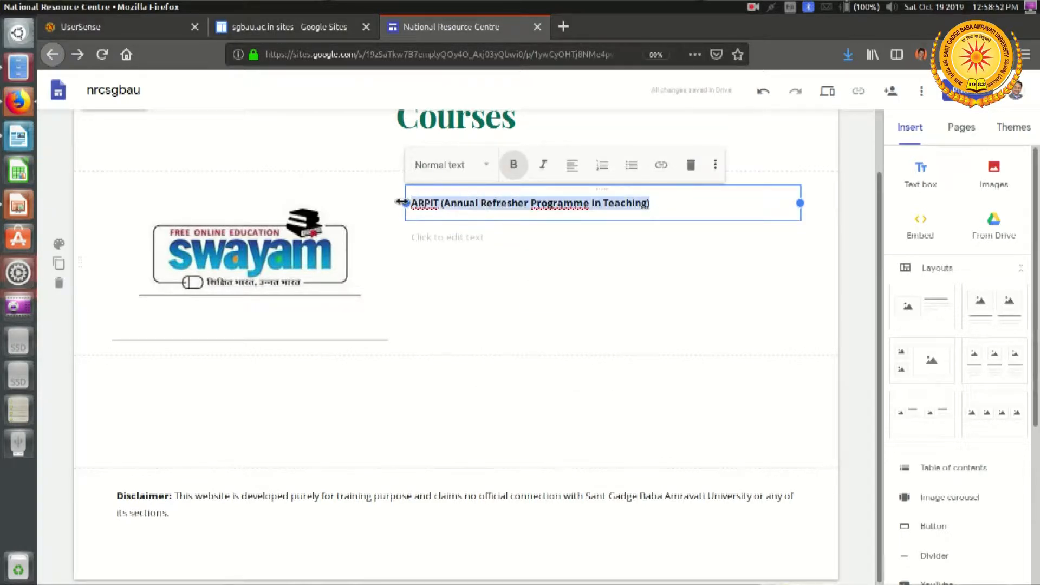
left_click(493, 167)
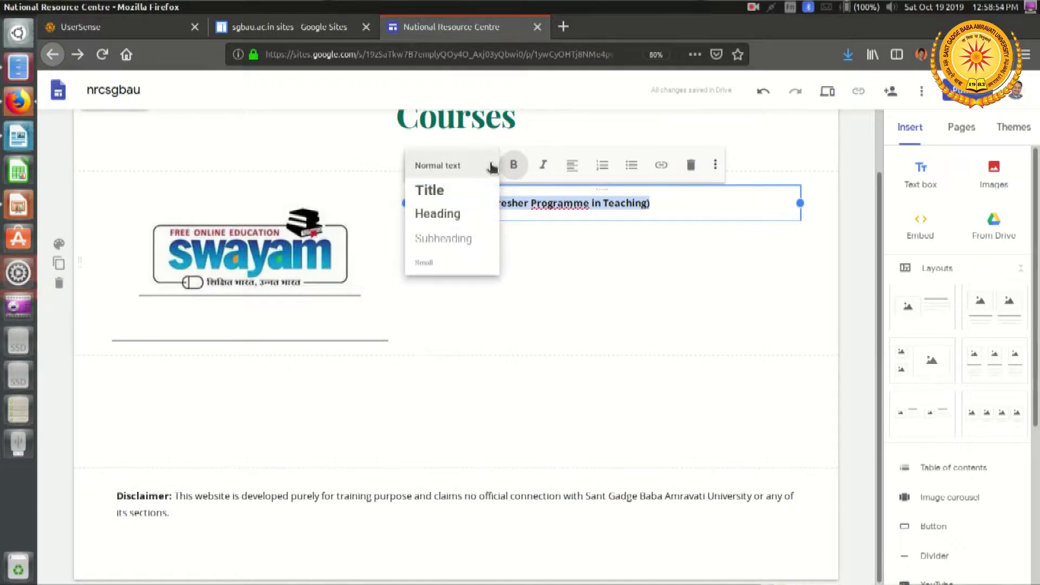
left_click(451, 220)
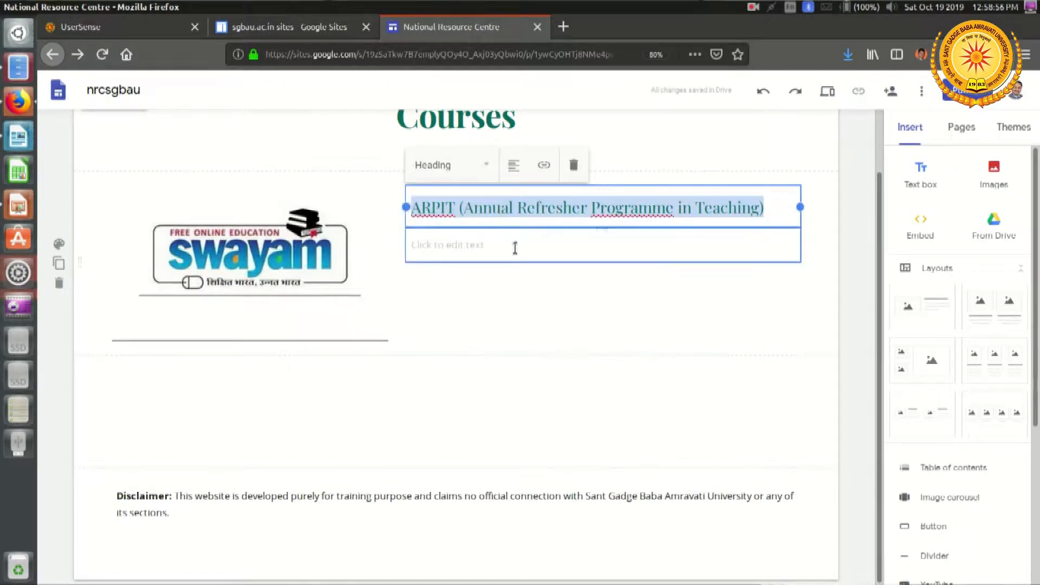
Select the layout's body placeholder and copy the three paragraphs below the ARPIT line, from "These are" to "this course.", in the Writer document.
left_click(514, 247)
key("alt+Tab")
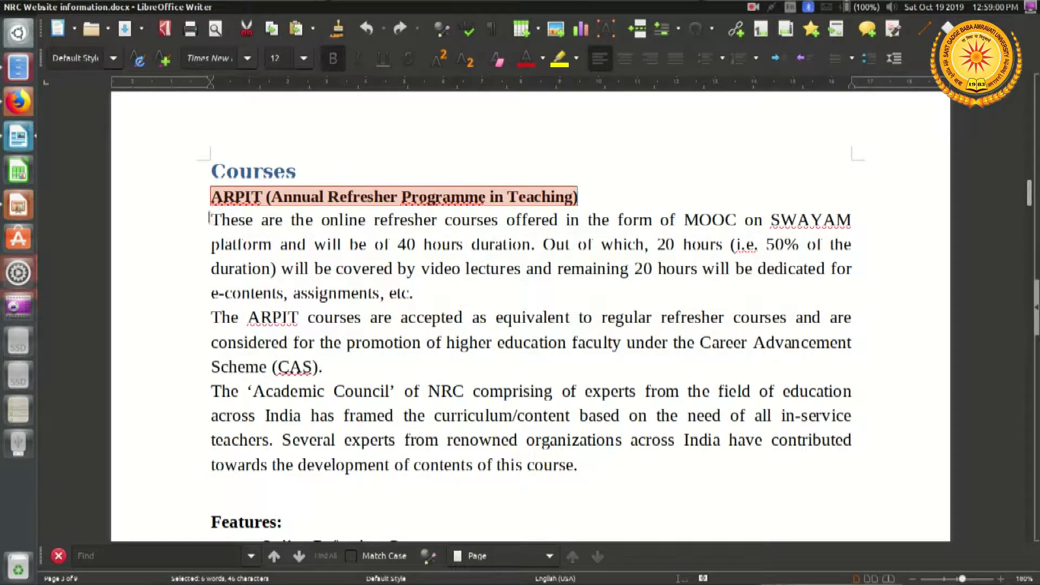
left_click_drag(210, 219, 593, 461)
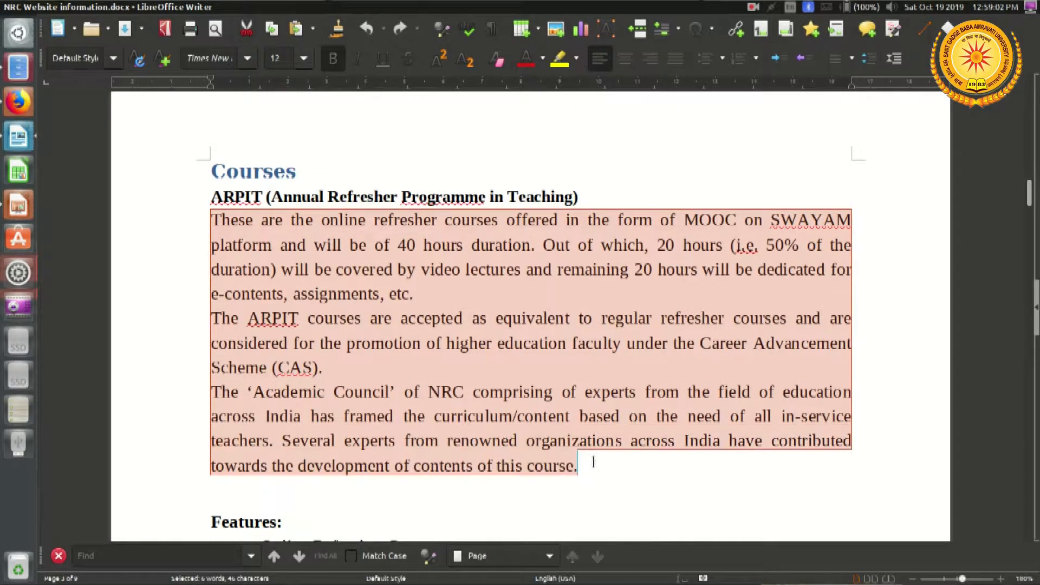
right_click(513, 281)
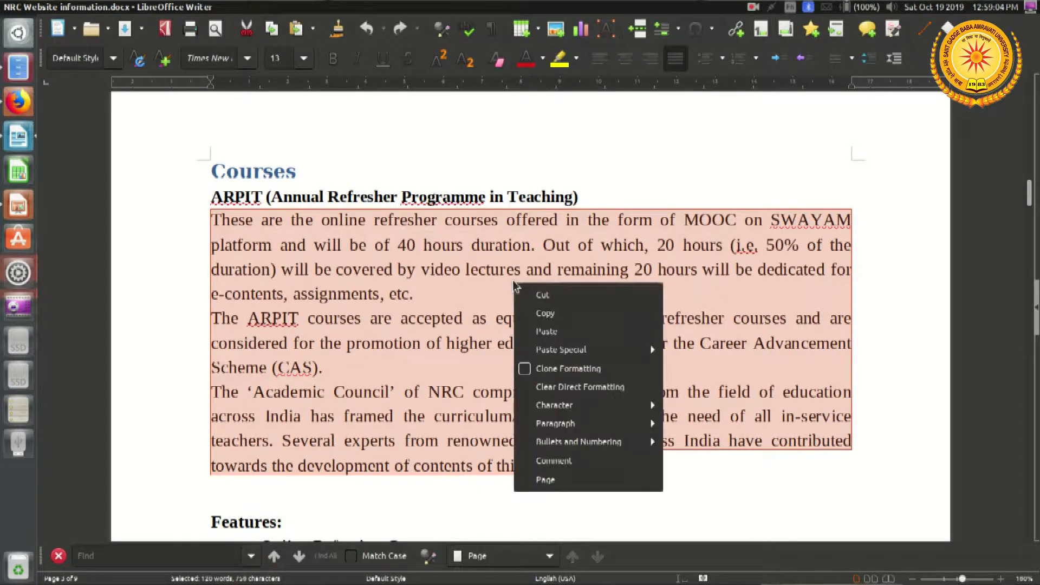
left_click(547, 311)
Switch back to Firefox and paste the three copied paragraphs into the body text below the ARPIT heading.
key("alt+Tab")
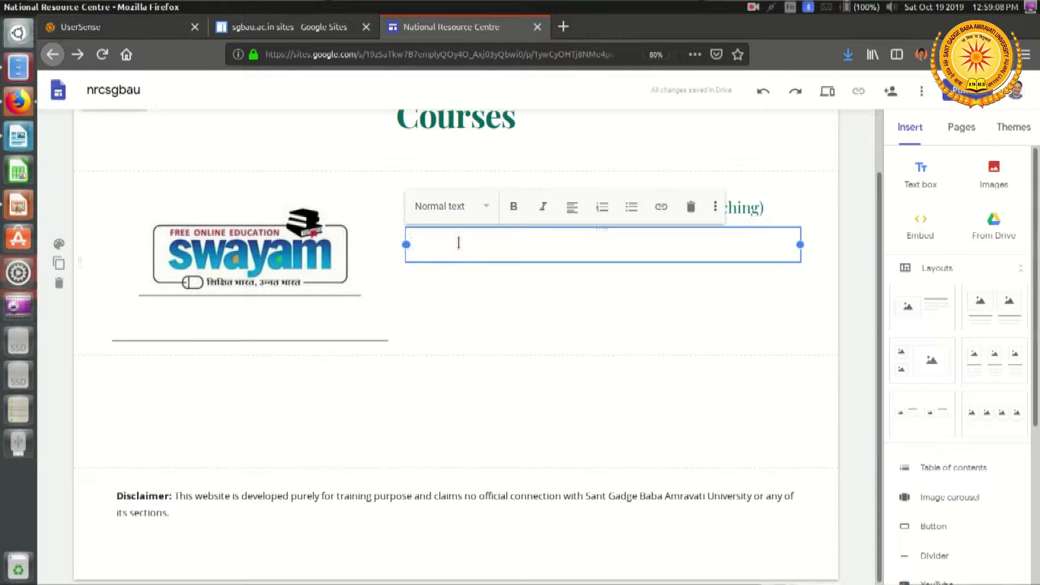
right_click(458, 244)
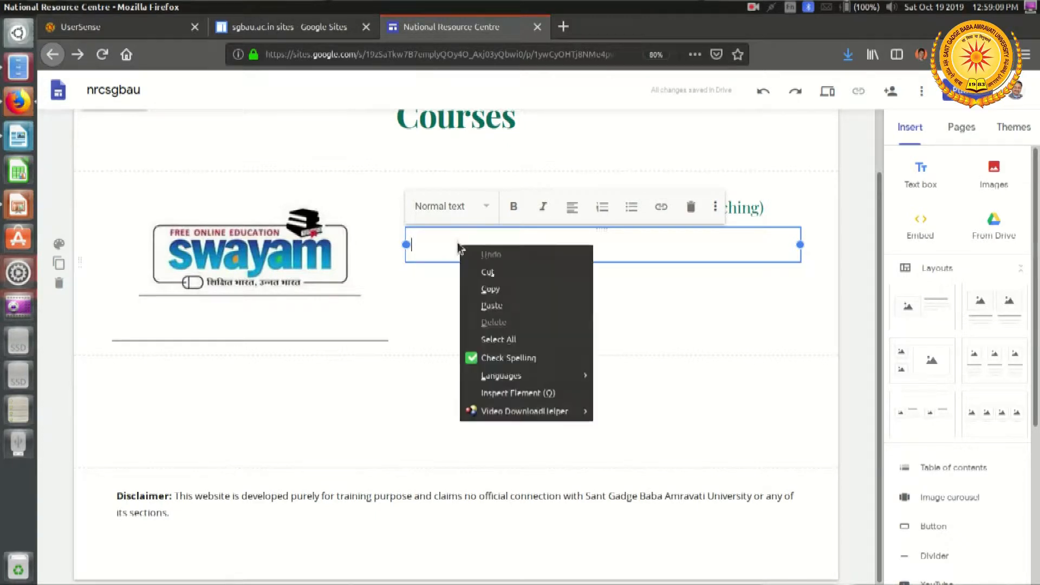
left_click(509, 307)
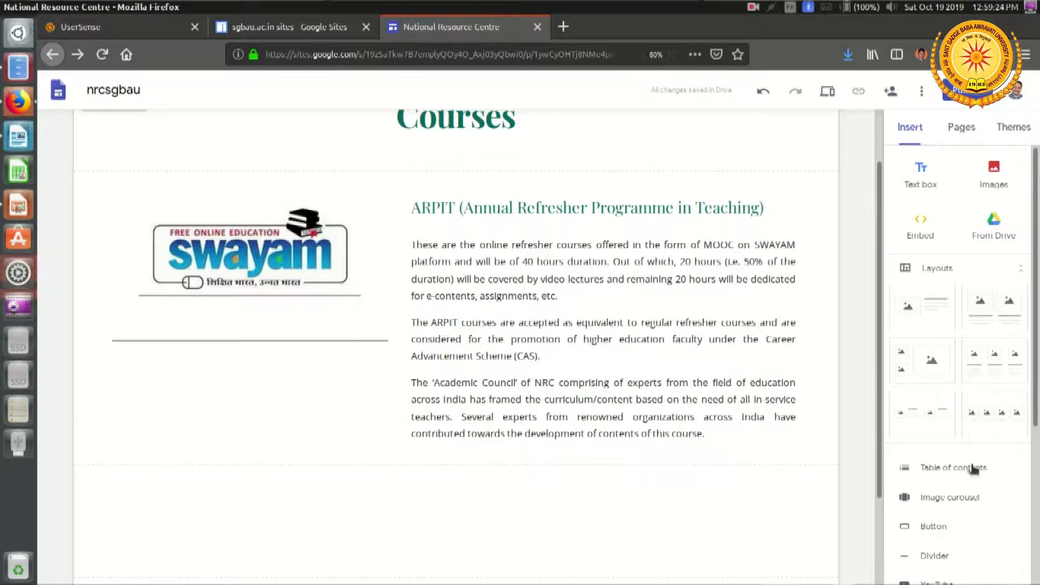
Add a divider below the ARPIT section and insert another single image-and-text layout beneath it.
scroll(954, 317, "down", 3)
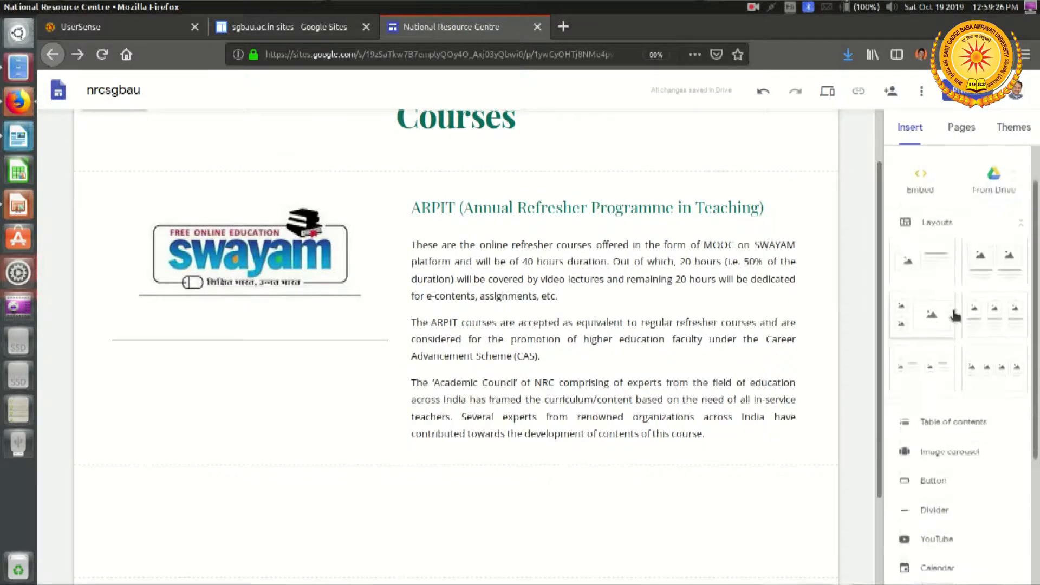
left_click(936, 447)
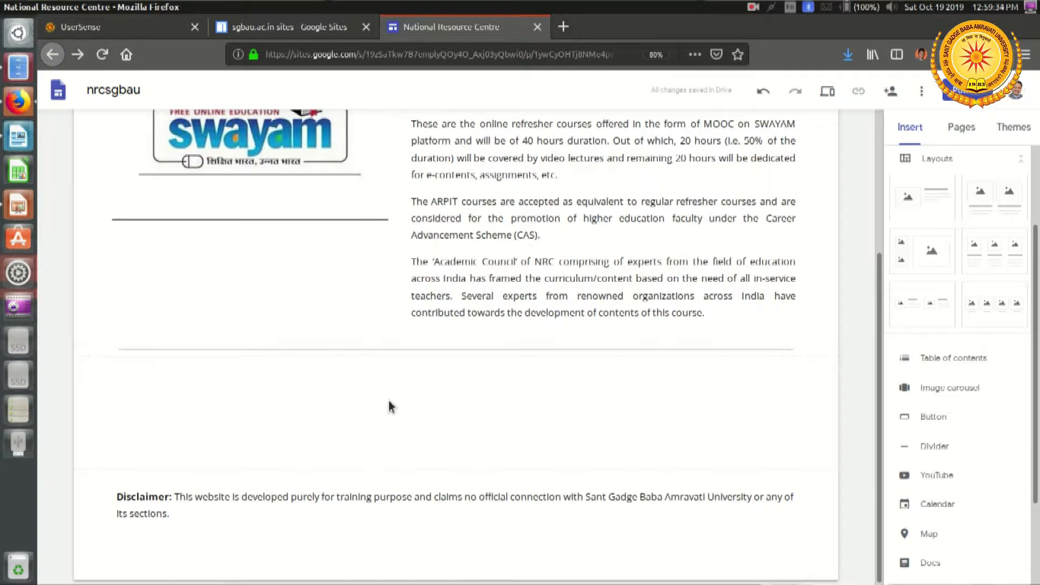
left_click(922, 205)
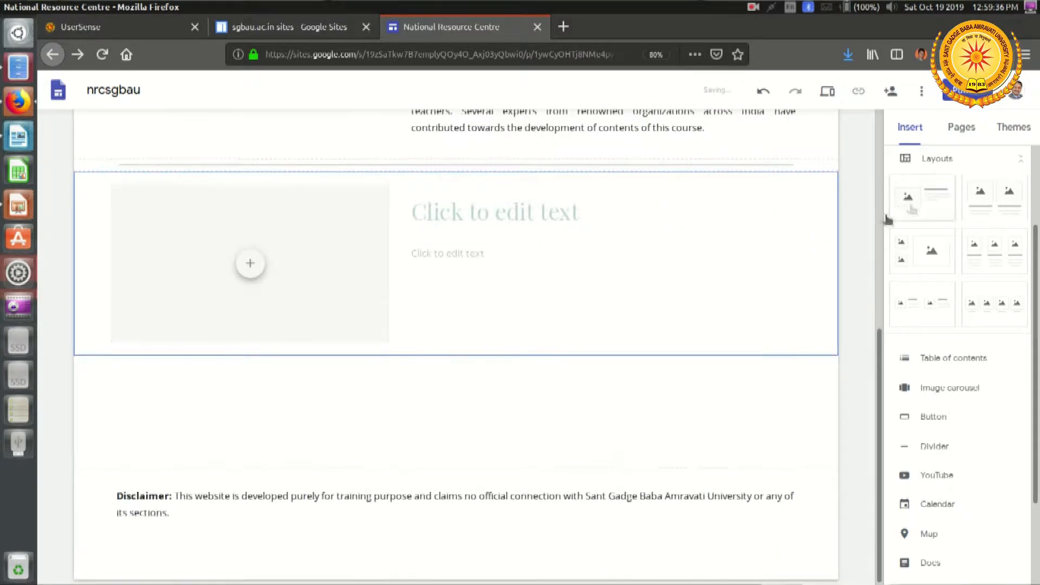
Upload Course Image.PNG into the image placeholder of the new layout.
left_click(249, 265)
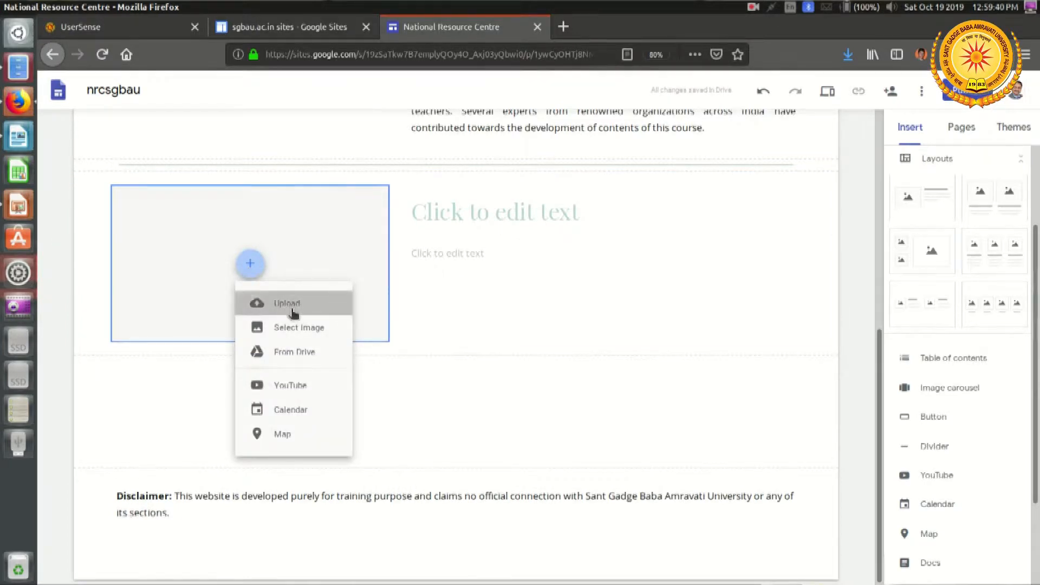
left_click(292, 313)
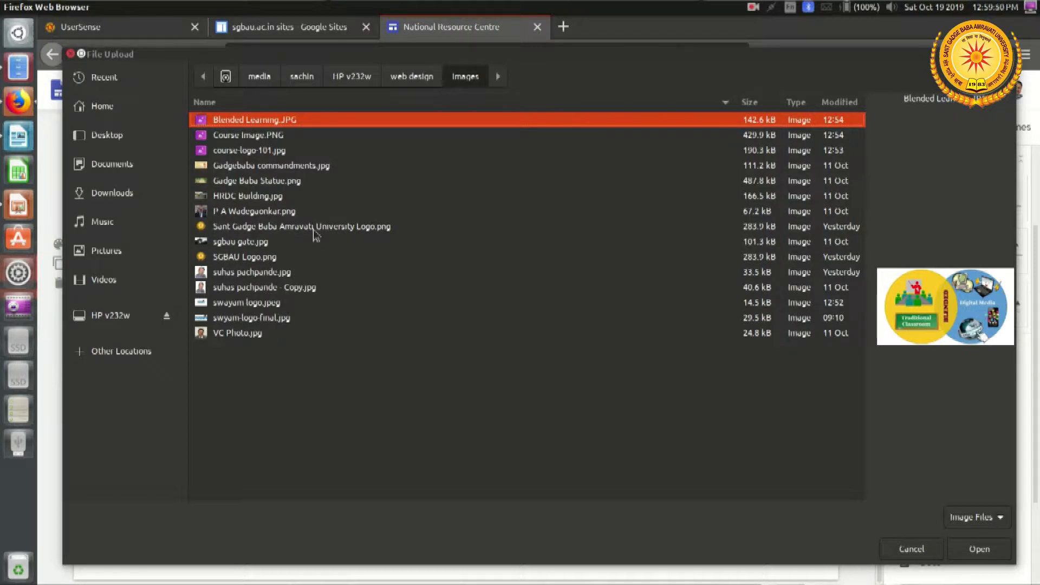
left_click(281, 136)
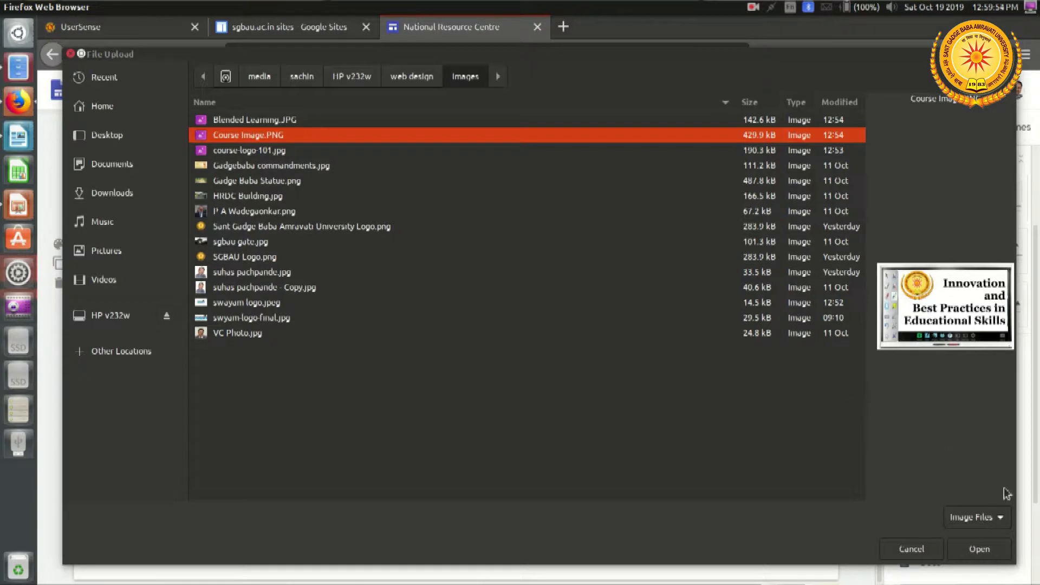
left_click(979, 550)
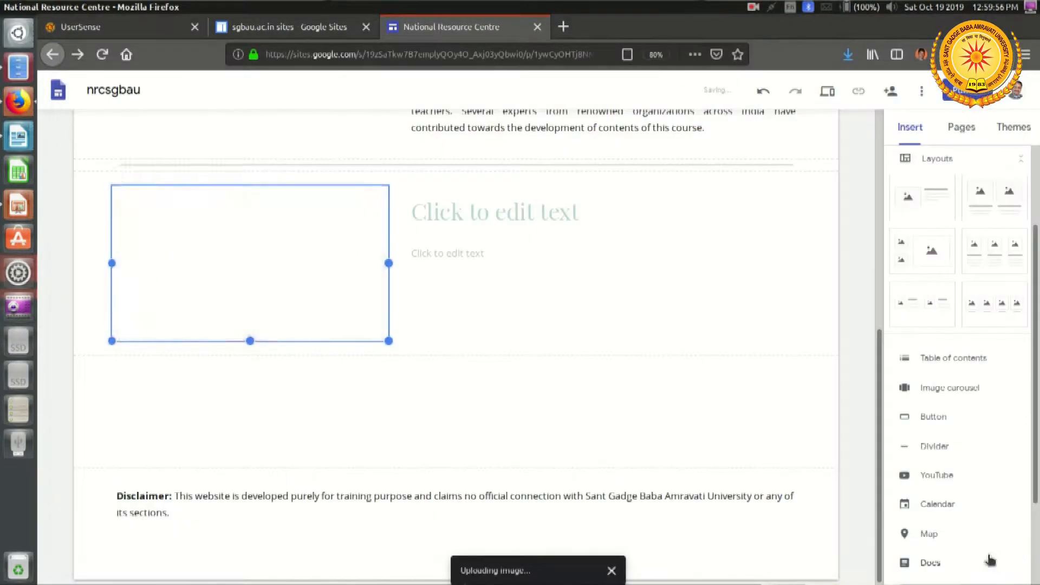
Copy the Features section, from "Features:" to "Considered for promotion under CAS", in the Writer document and switch back to Firefox.
left_click(463, 219)
key("alt+Tab")
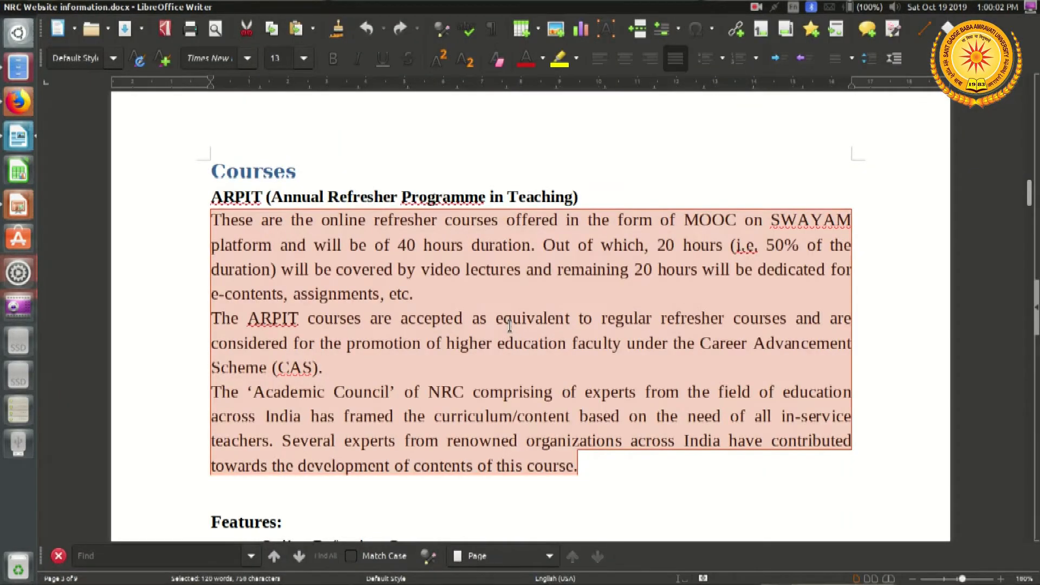
scroll(509, 325, "down", 3)
scroll(509, 324, "up", 1)
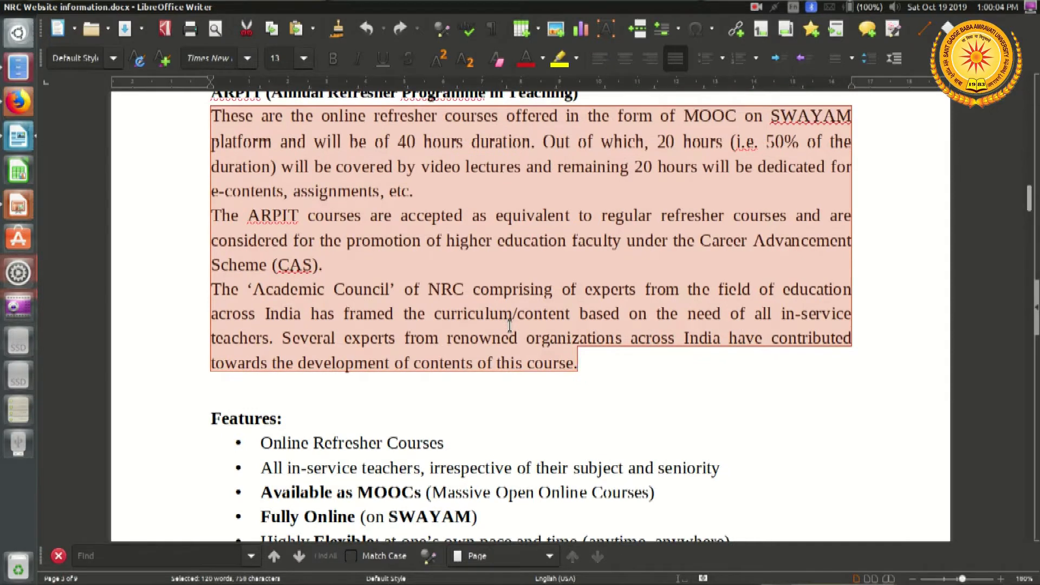
scroll(509, 325, "down", 2)
scroll(509, 325, "down", 1)
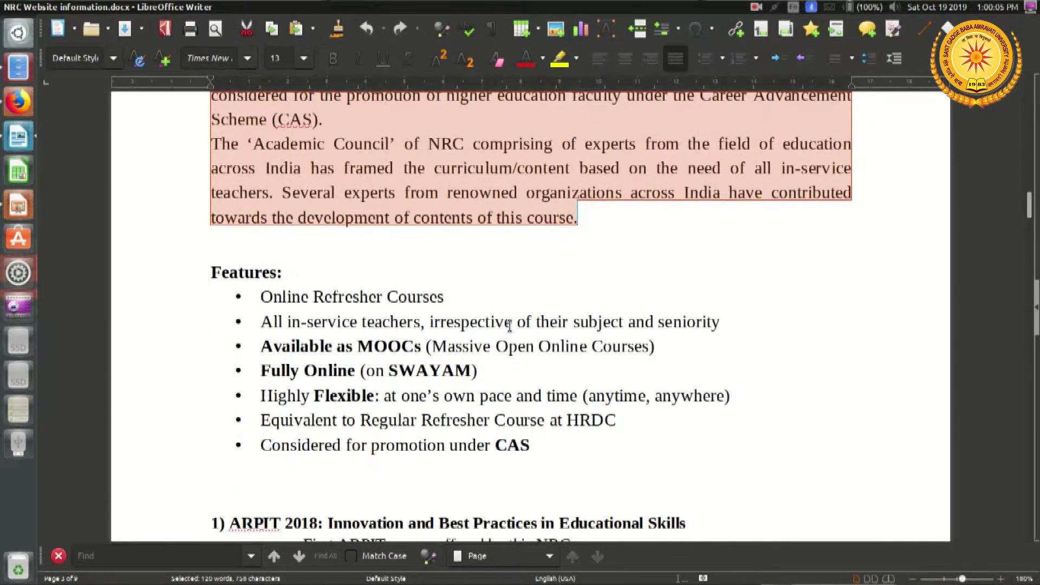
left_click(215, 272)
left_click_drag(214, 272, 564, 446)
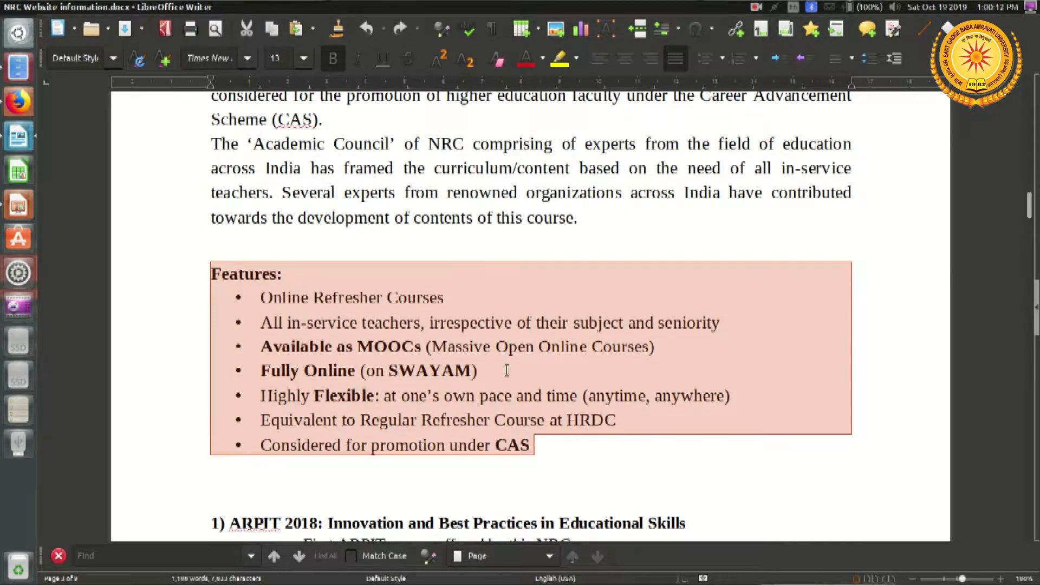
right_click(493, 328)
left_click(530, 361)
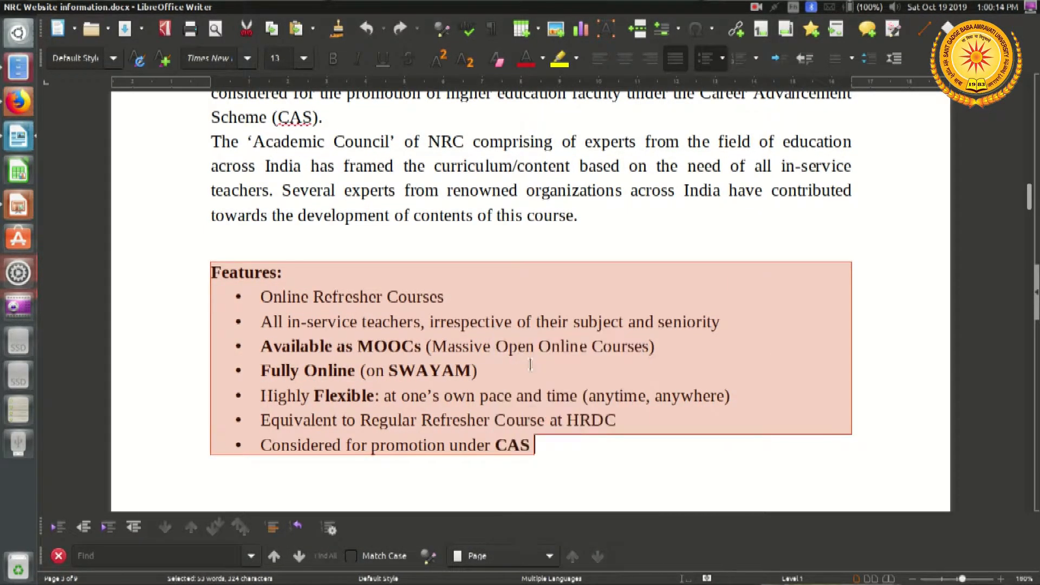
key("alt+Tab")
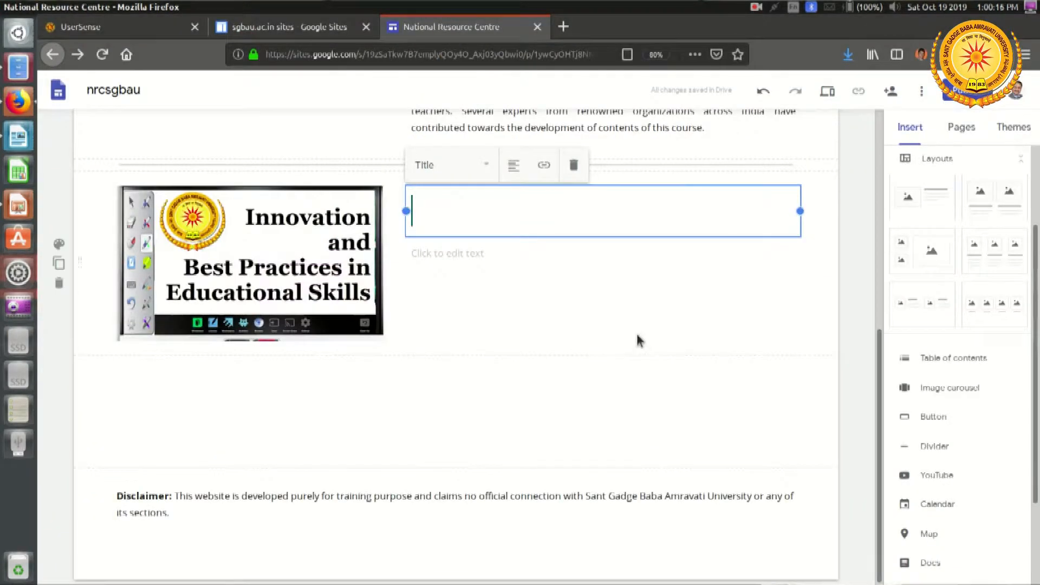
scroll(636, 341, "up", 3)
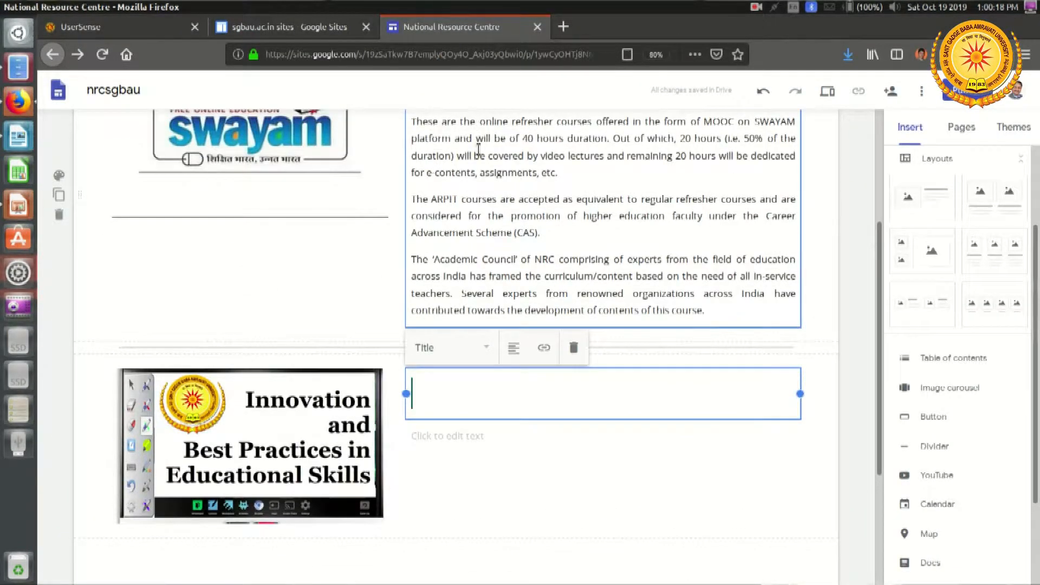
left_click(714, 310)
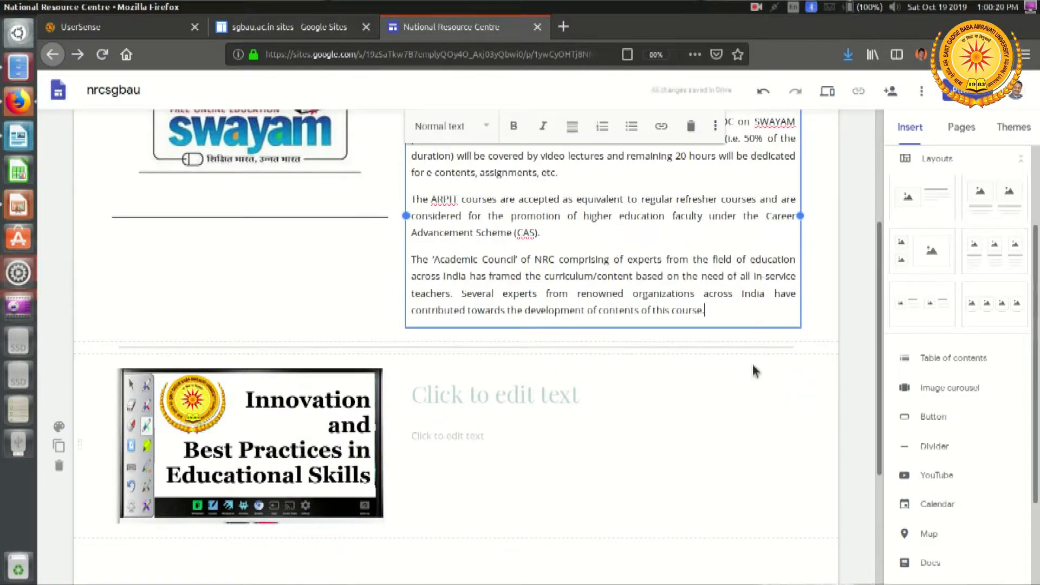
left_click(819, 332)
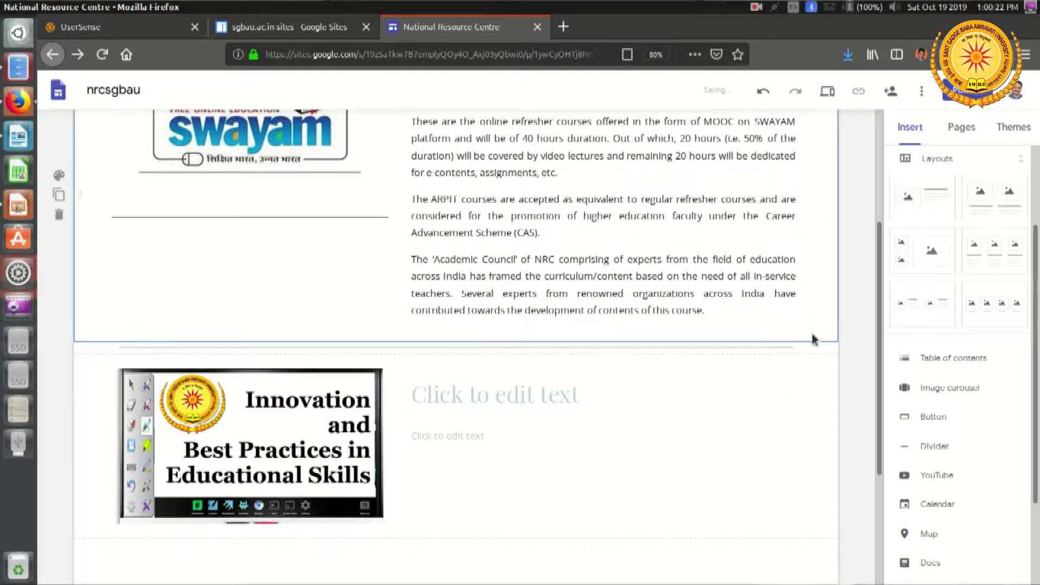
scroll(793, 334, "up", 1)
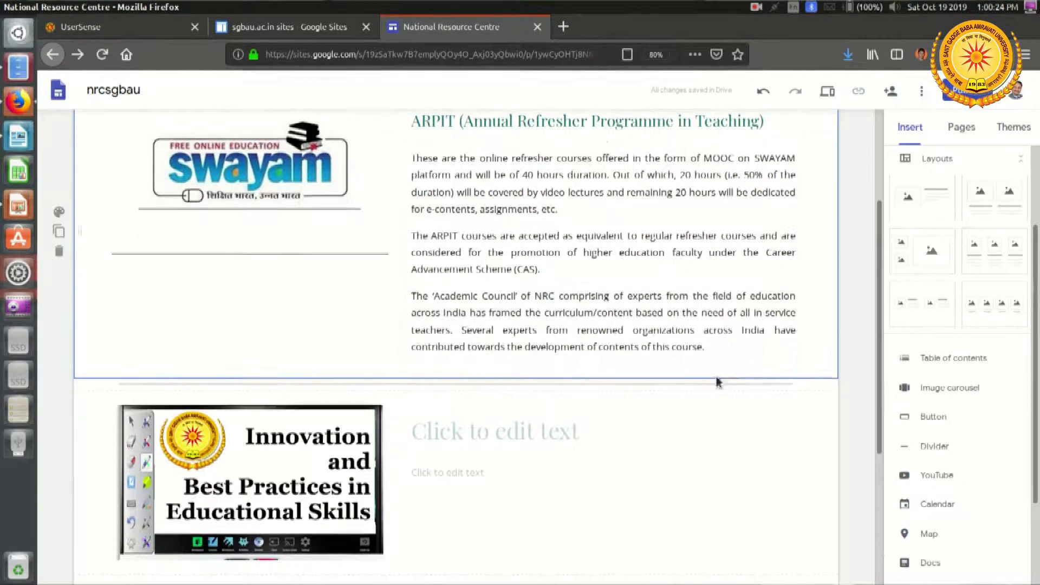
left_click(724, 347)
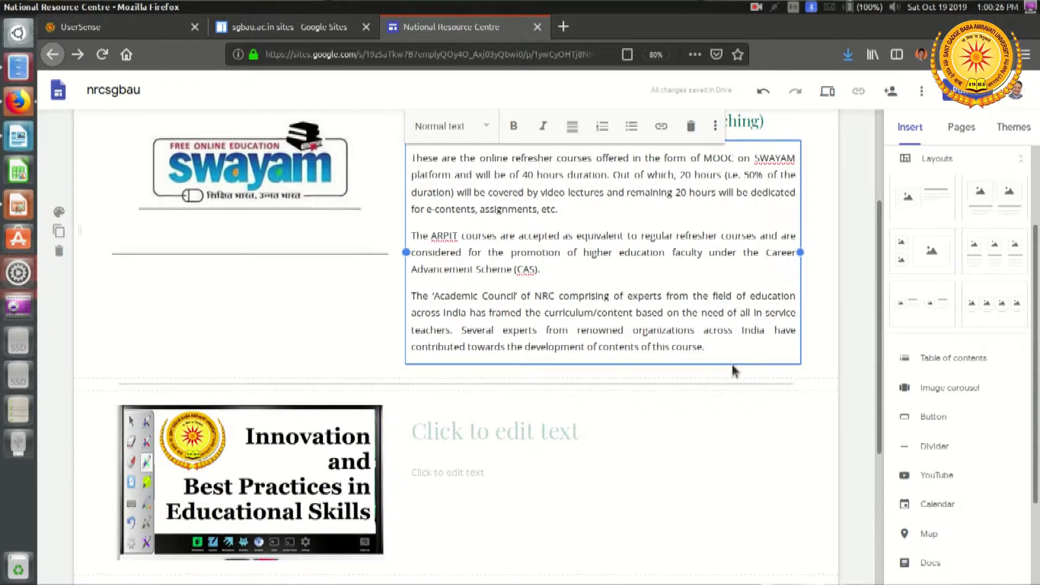
key("Return")
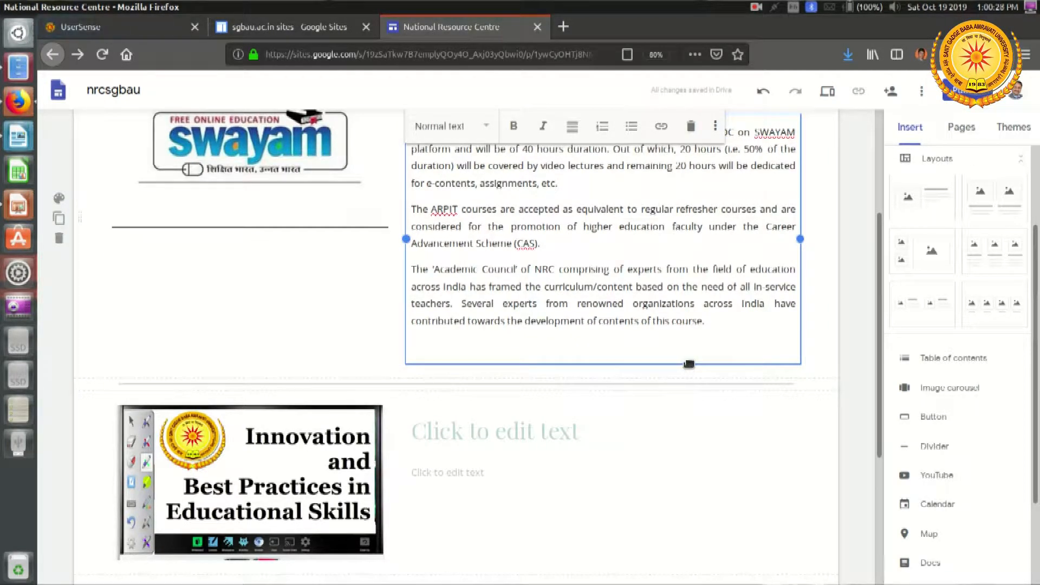
key("BackSpace")
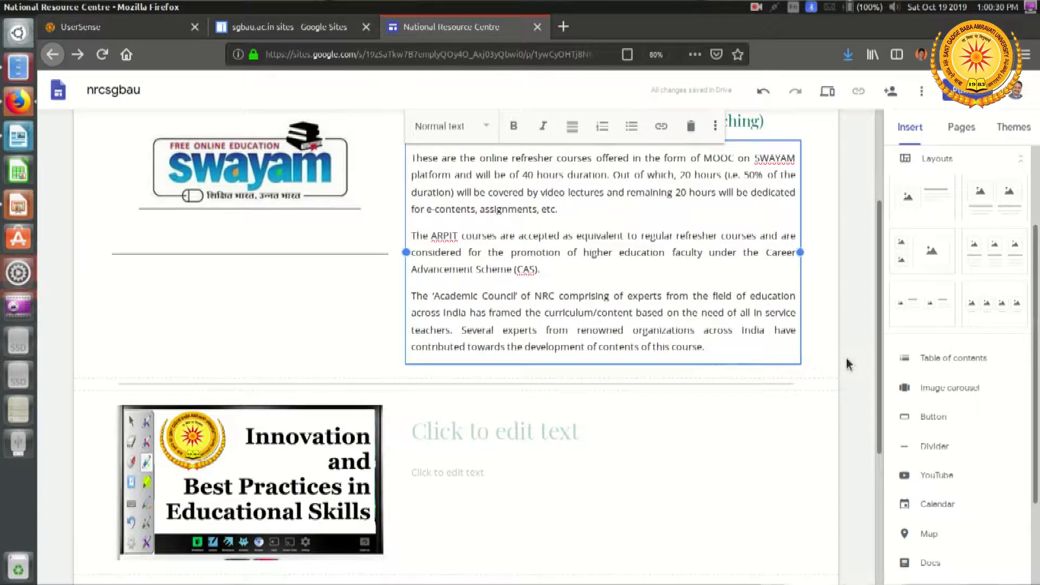
scroll(849, 364, "down", 1)
left_click(825, 317)
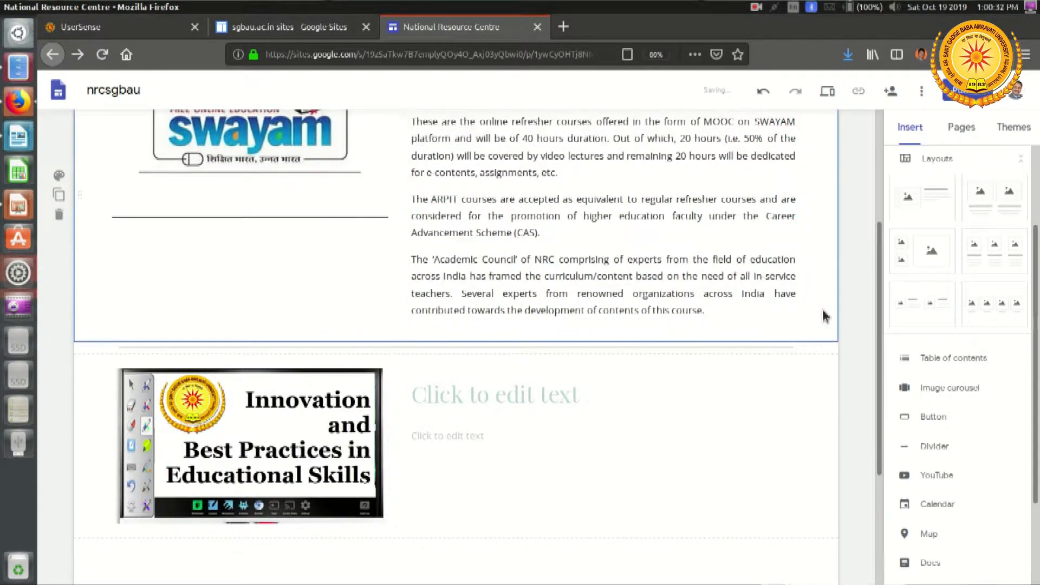
Insert a text box and move it directly below the ARPIT paragraphs, above the divider.
scroll(922, 267, "up", 2)
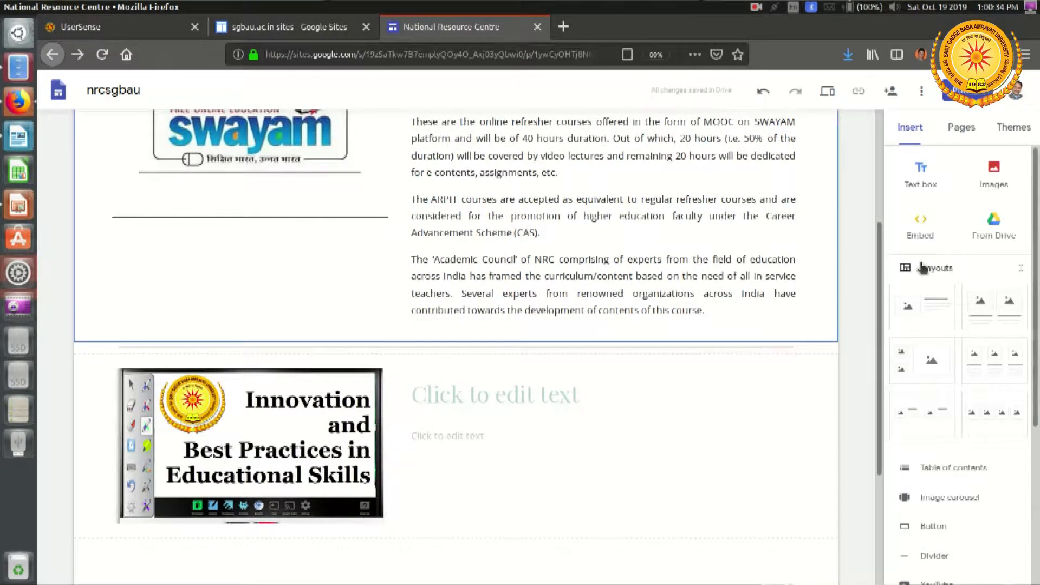
mouse_move(822, 410)
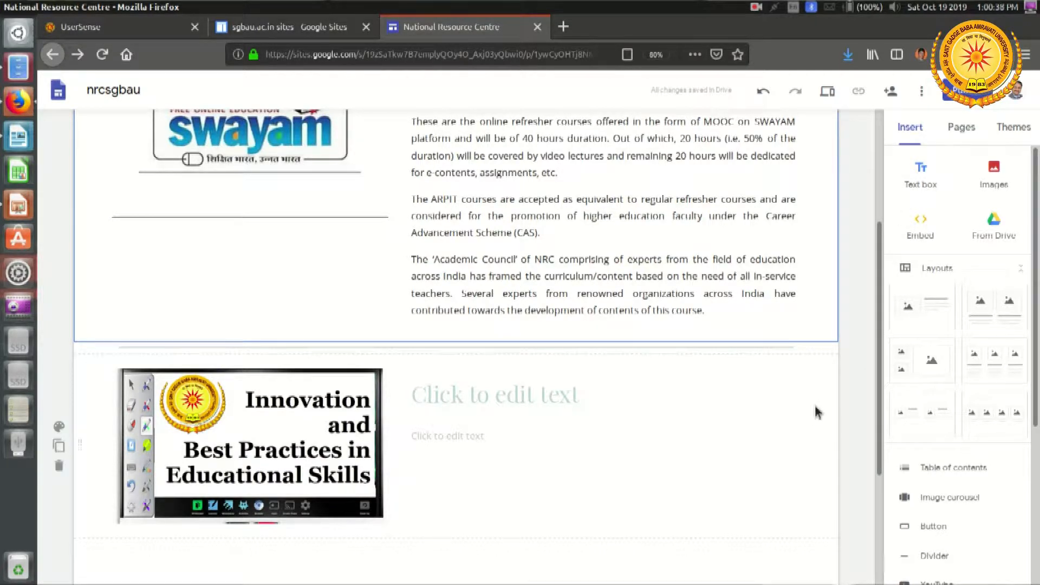
left_click(922, 172)
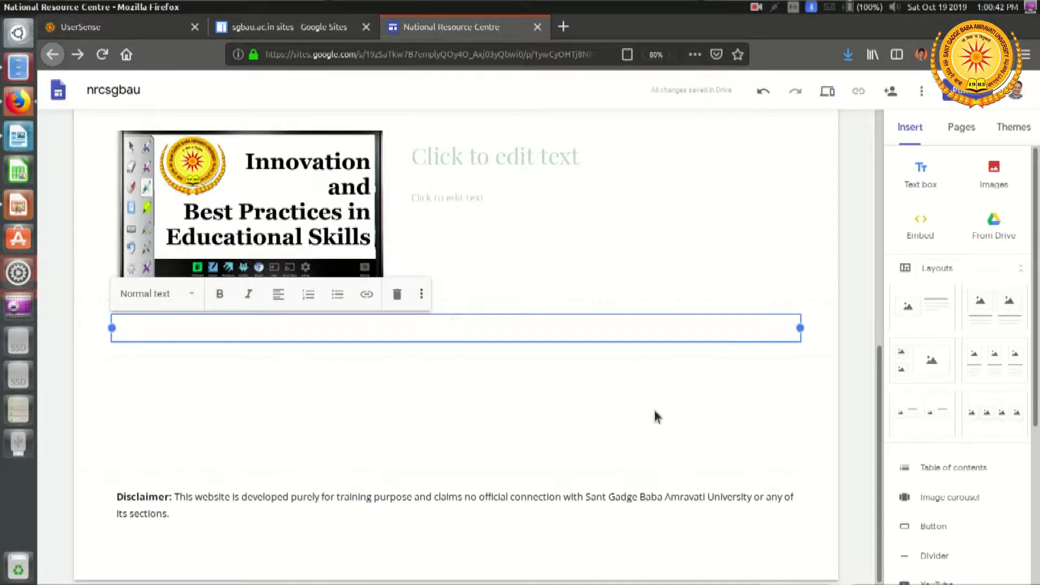
scroll(657, 417, "up", 2)
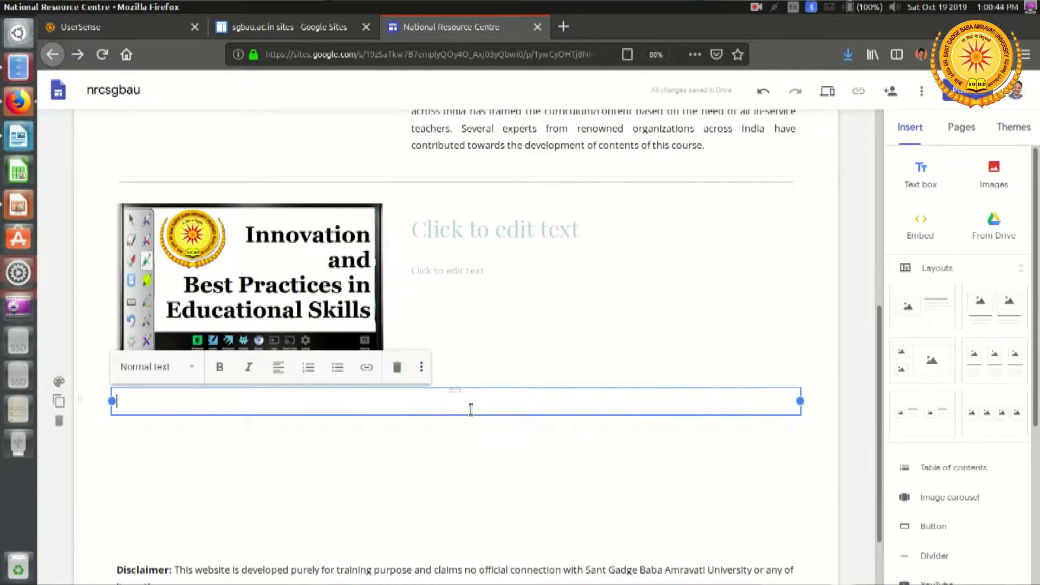
scroll(547, 378, "up", 3)
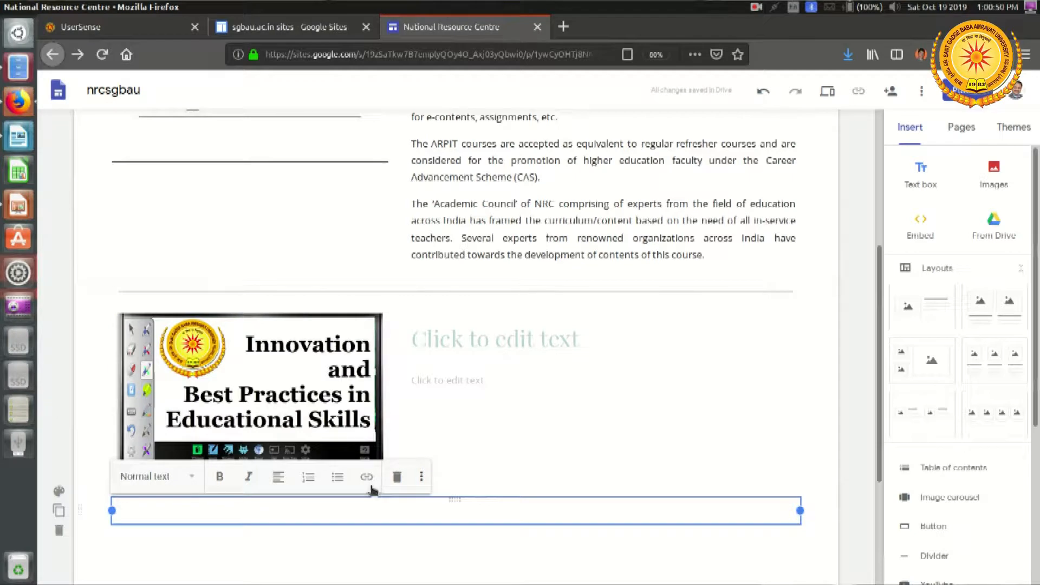
left_click_drag(475, 499, 489, 278)
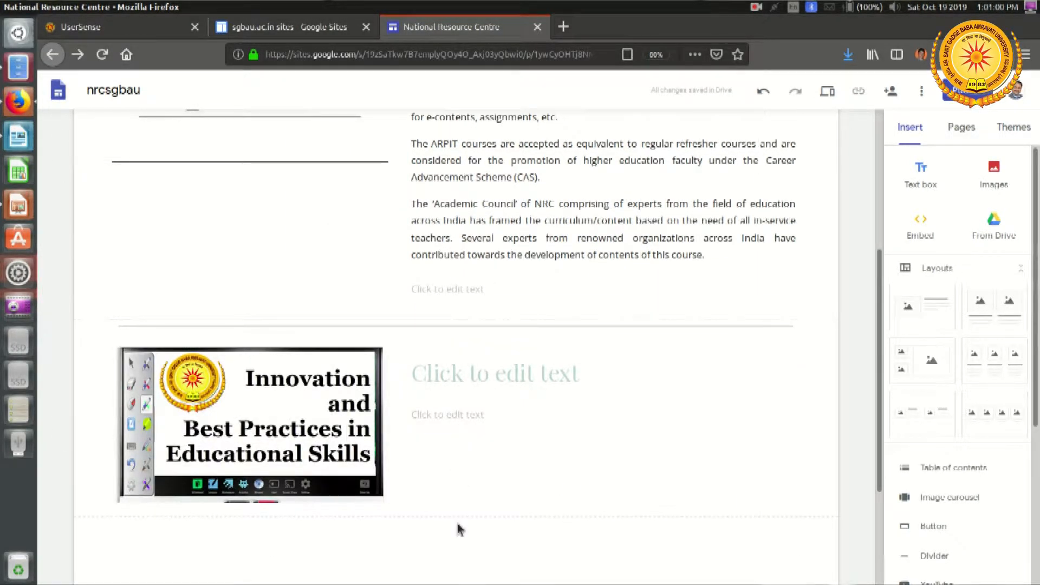
Paste the copied Features section into the empty text box below the ARPIT paragraphs.
scroll(475, 286, "down", 1)
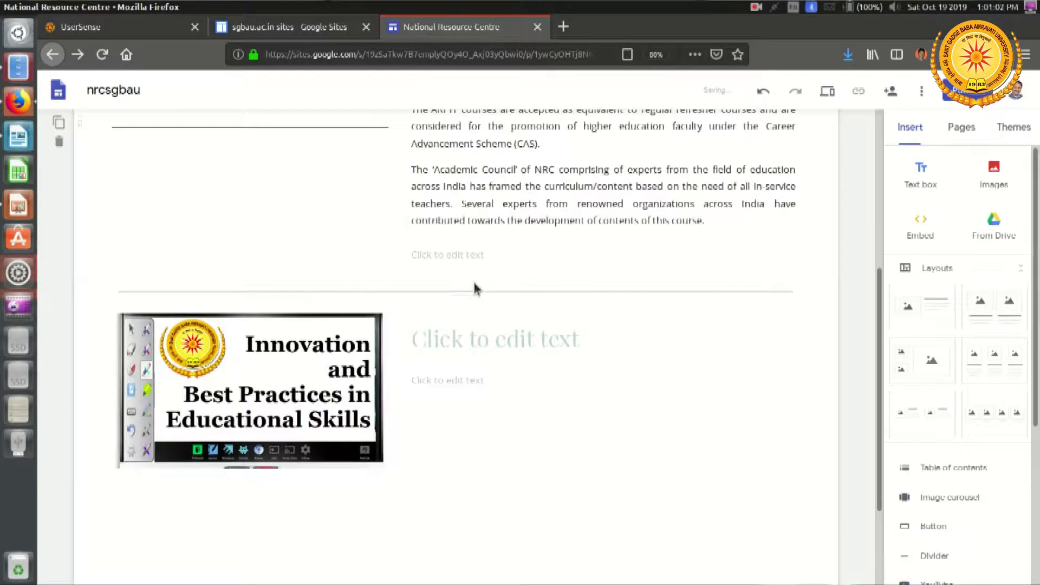
left_click(466, 255)
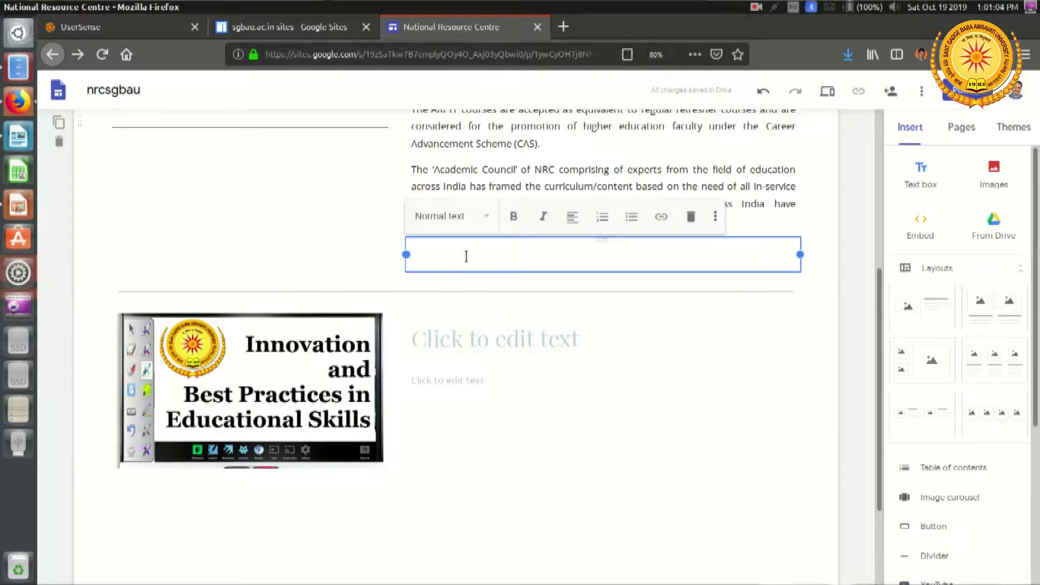
right_click(466, 256)
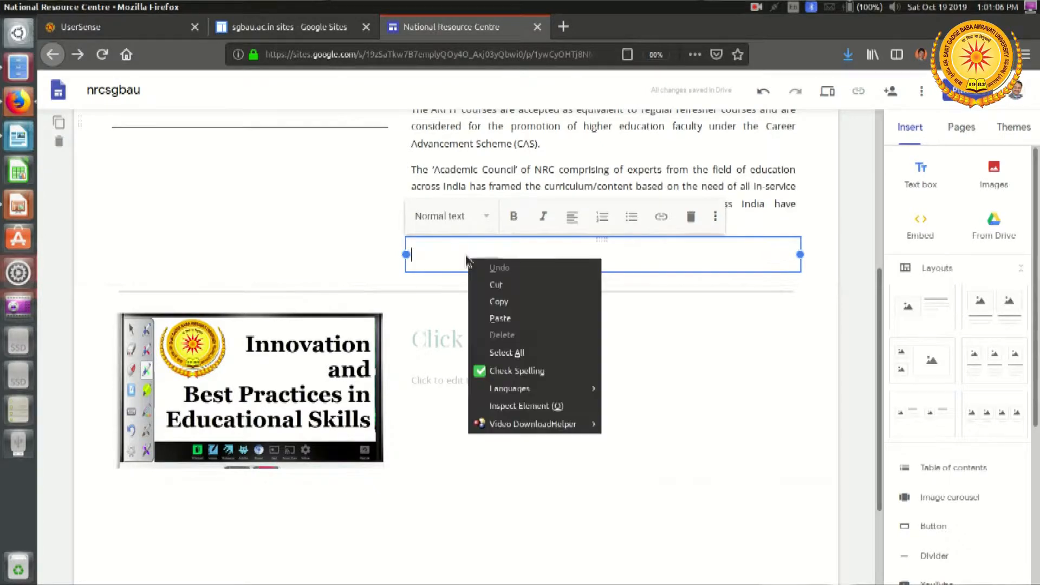
left_click(505, 323)
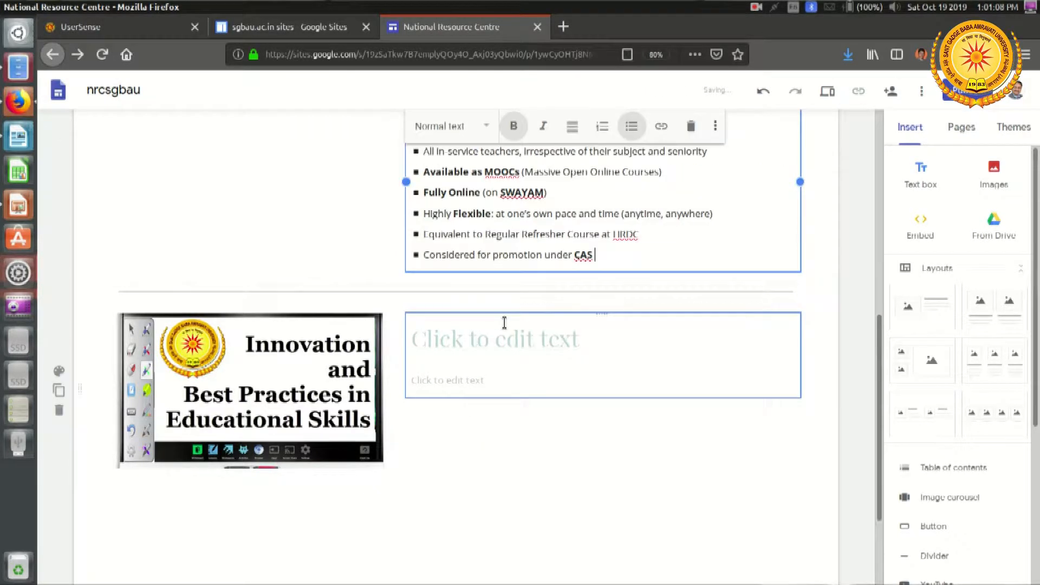
Apply the Heading style to the "Features:" line above the bullet list.
scroll(553, 301, "up", 3)
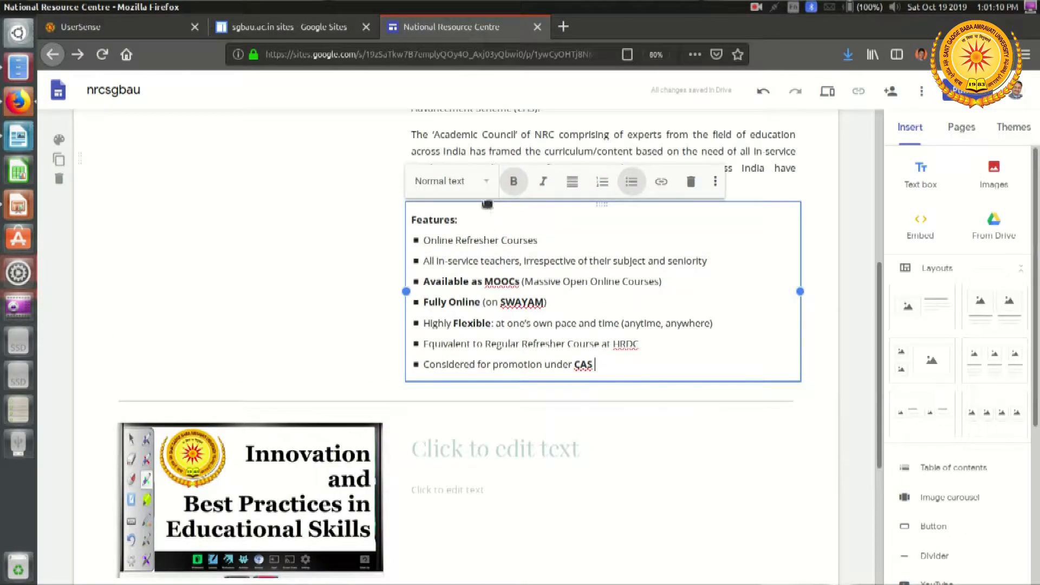
left_click_drag(460, 220, 398, 219)
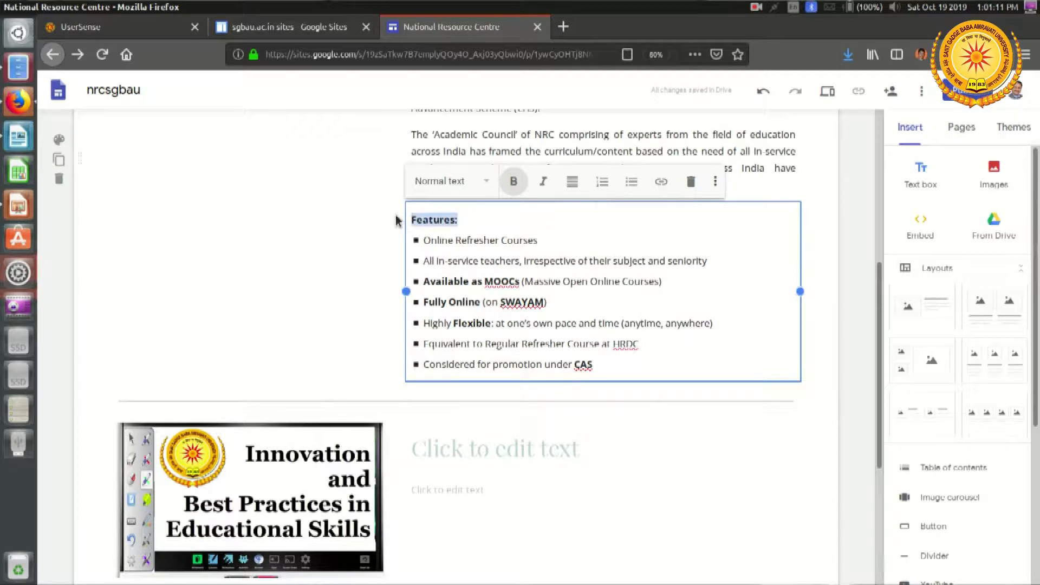
left_click(456, 182)
left_click(454, 238)
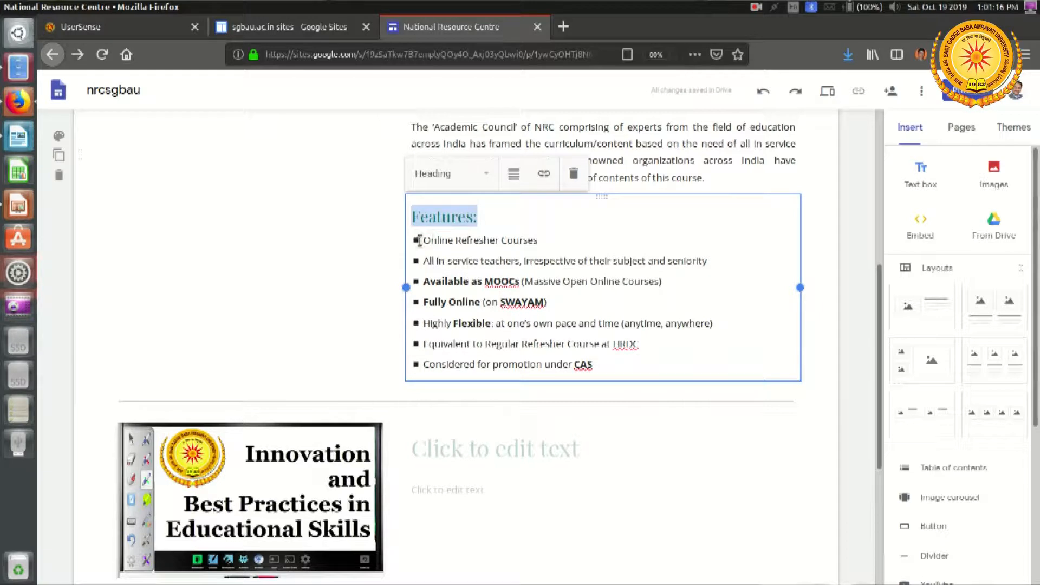
triple_click(446, 243)
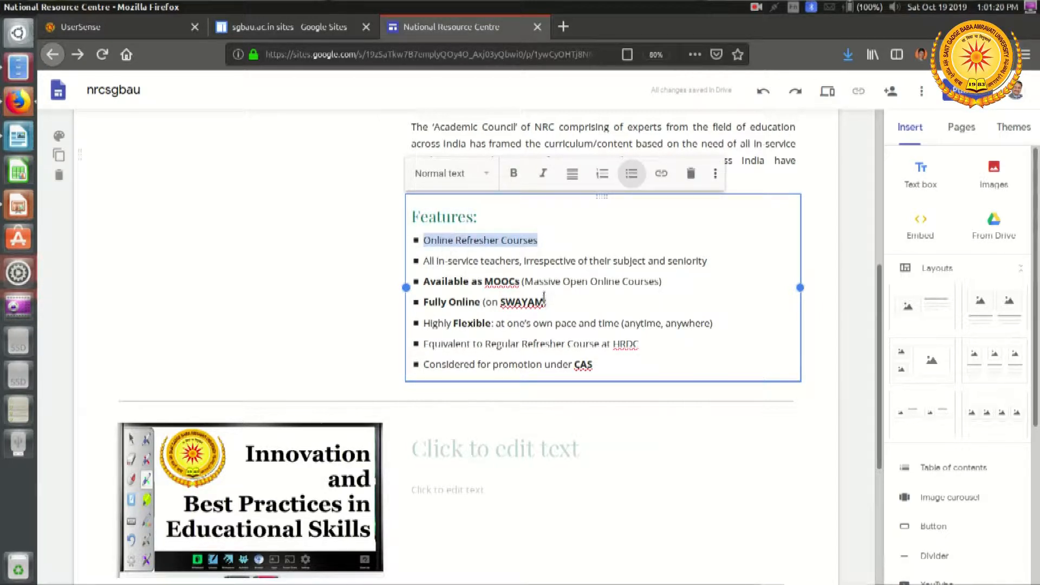
Select the title placeholder beside the course image and copy "ARPIT 2018: Innovation and Best Practices in Educational Skills" in the Writer document.
scroll(525, 299, "down", 4)
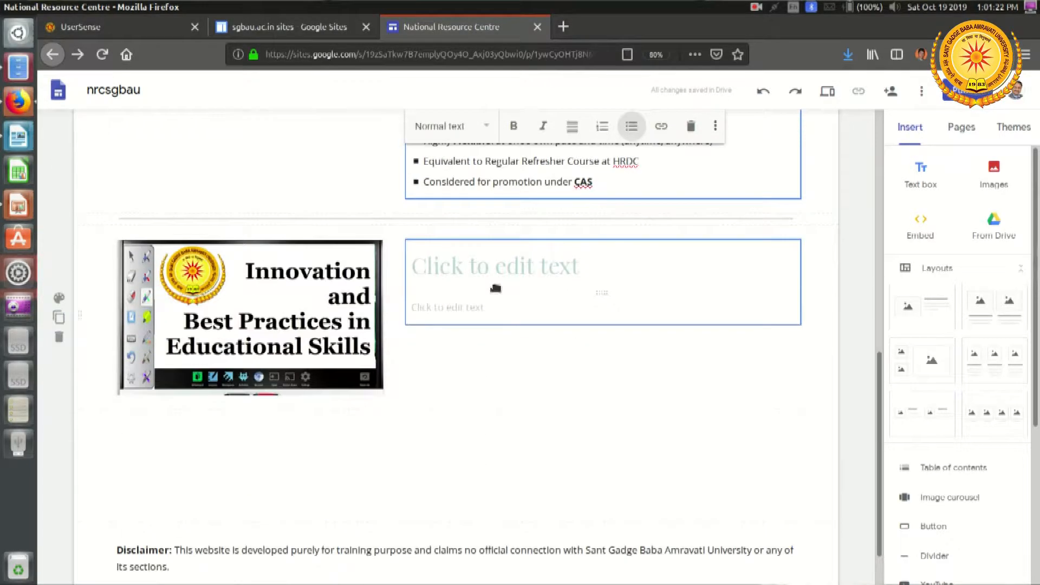
left_click(482, 269)
key("alt+Tab")
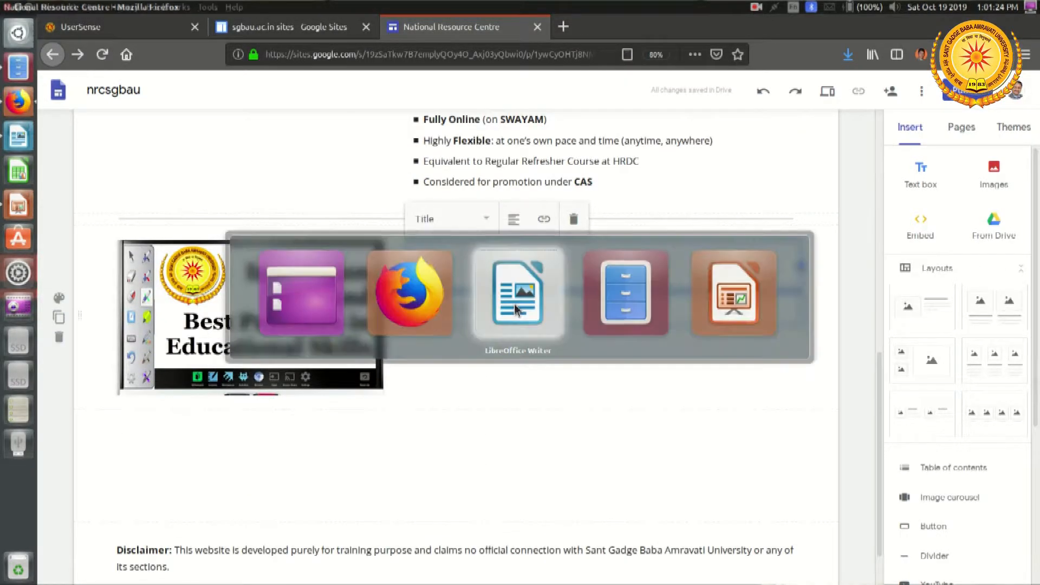
scroll(514, 304, "down", 7)
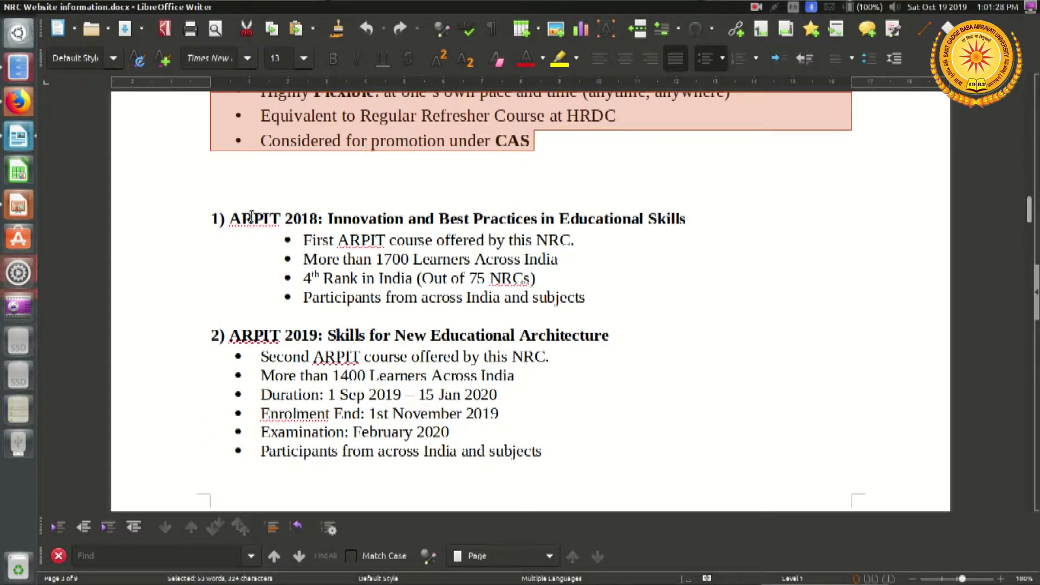
left_click_drag(234, 219, 684, 220)
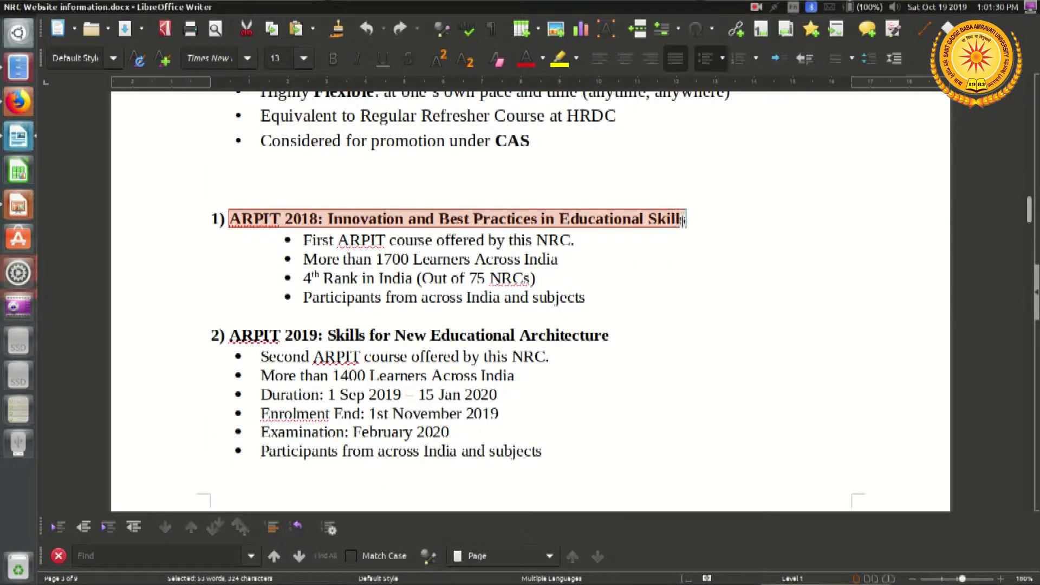
right_click(641, 232)
left_click(670, 248)
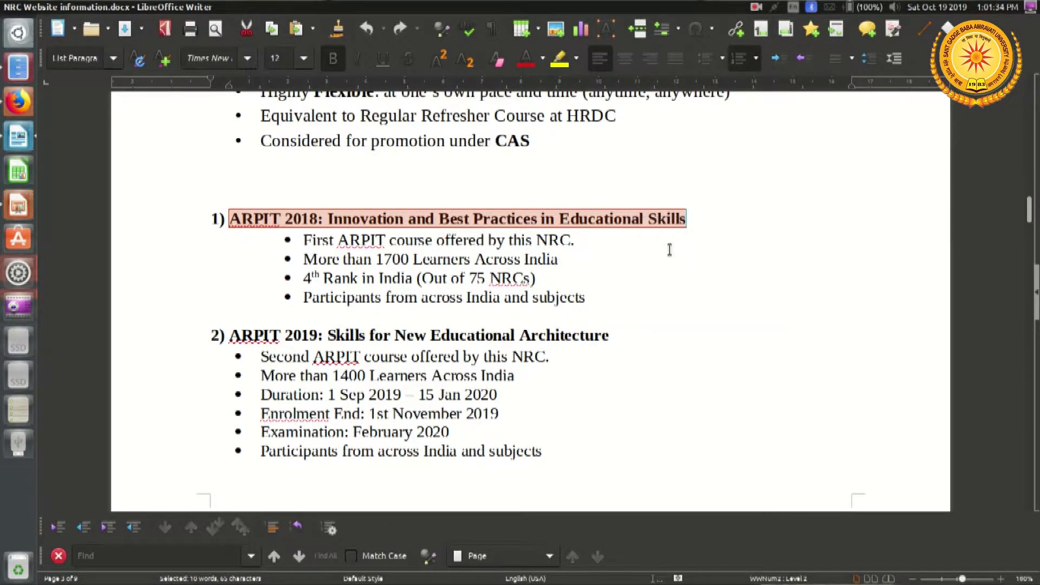
Switch back to Firefox and paste the copied ARPIT 2018 line into the title placeholder beside the course image.
key("alt+Tab")
right_click(485, 264)
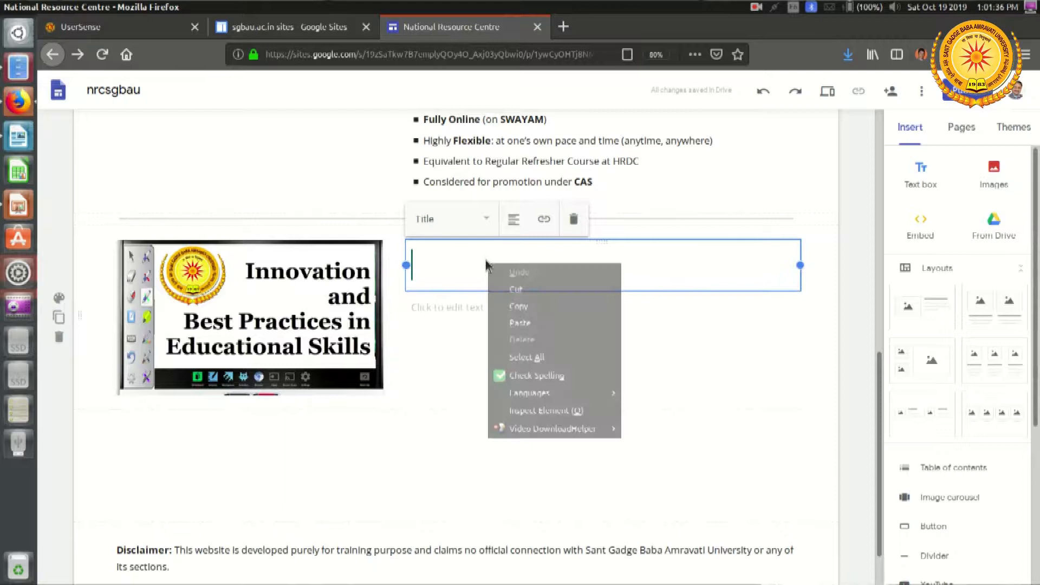
left_click(551, 324)
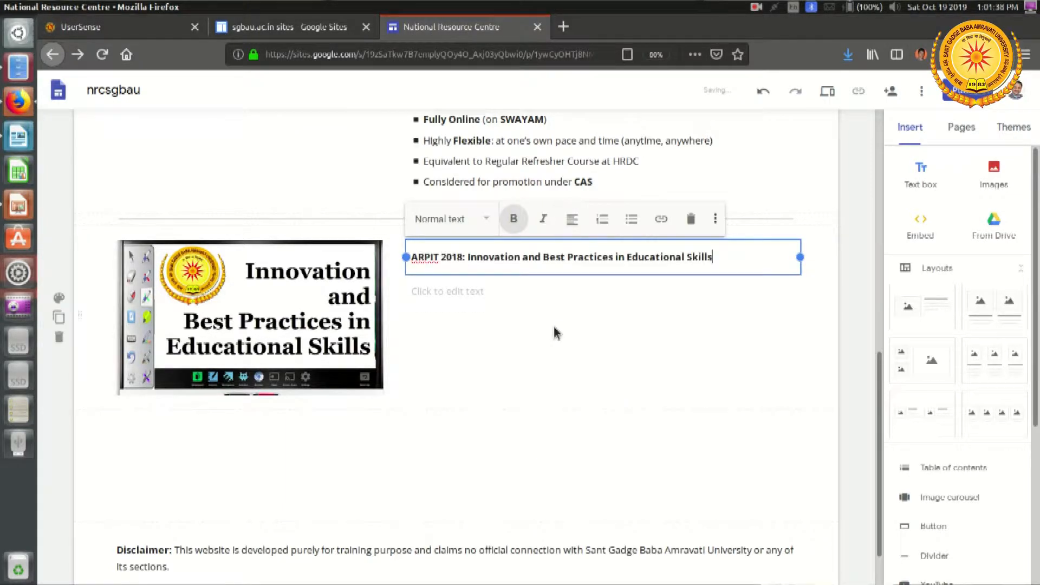
Apply the Heading style to the ARPIT 2018 line beside the course image.
left_click_drag(725, 257, 393, 262)
left_click(476, 231)
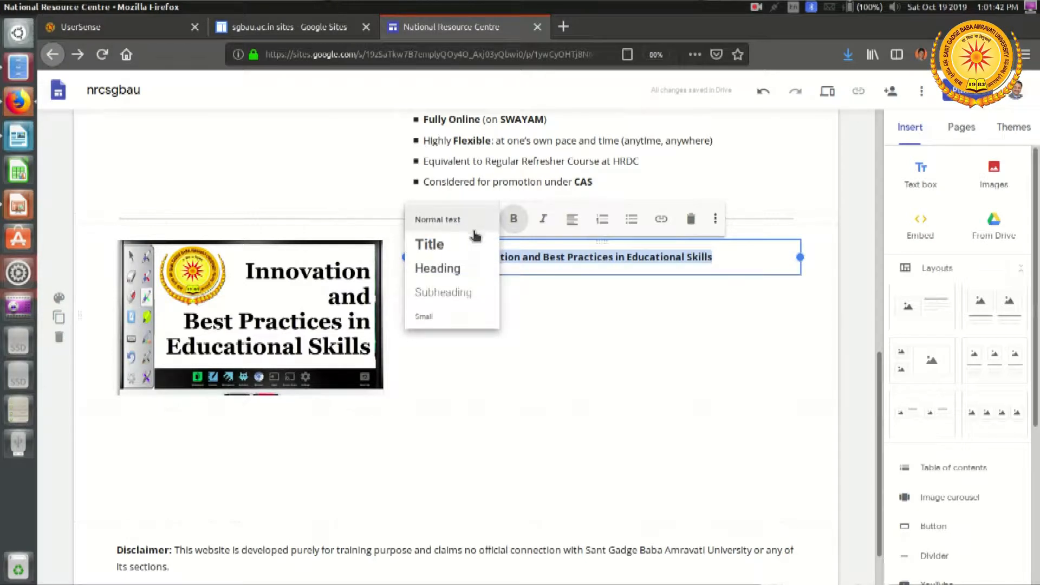
left_click(458, 271)
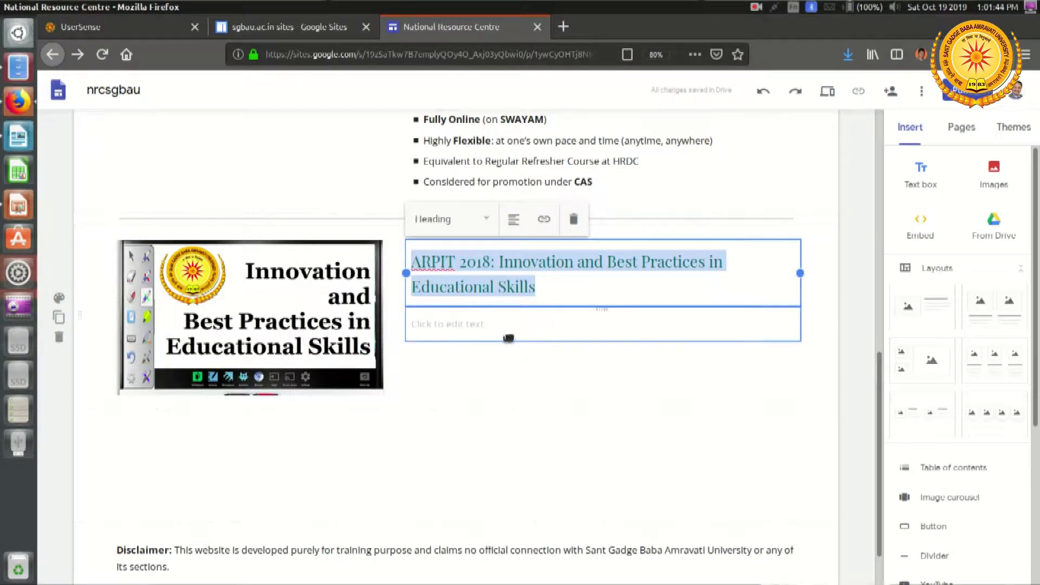
Select the text placeholder below the ARPIT 2018 heading and copy the four bullets under ARPIT 2018 in the Writer document.
left_click(492, 324)
key("alt+Tab")
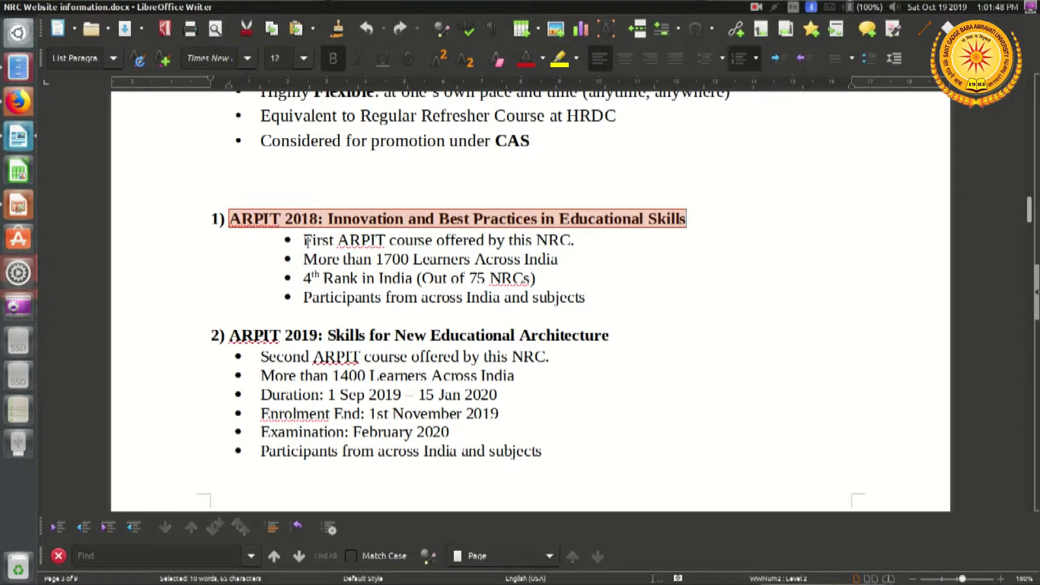
left_click_drag(307, 240, 569, 306)
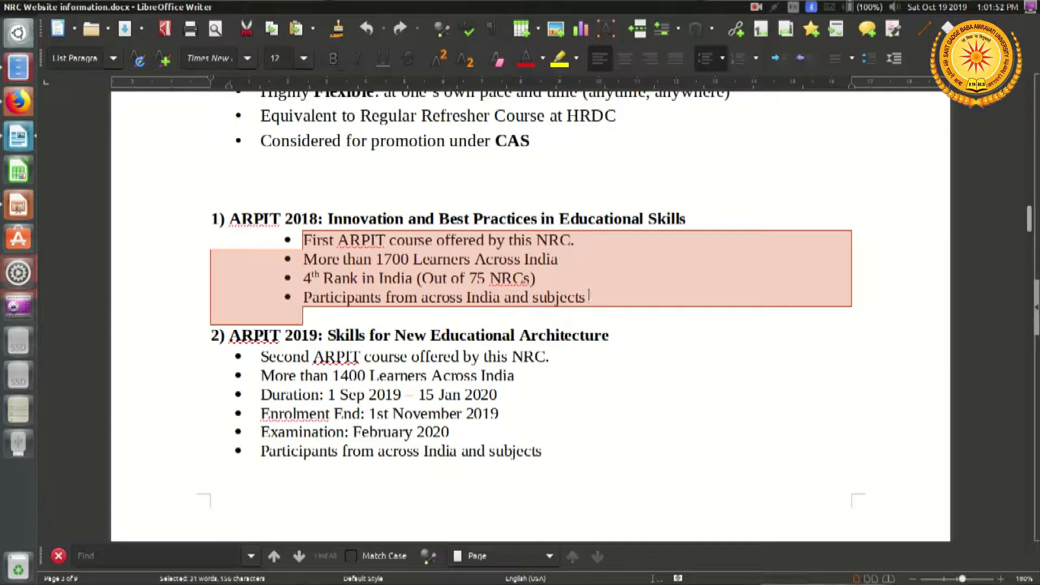
left_click(589, 295)
left_click_drag(311, 240, 485, 278)
left_click_drag(304, 240, 587, 299)
right_click(513, 279)
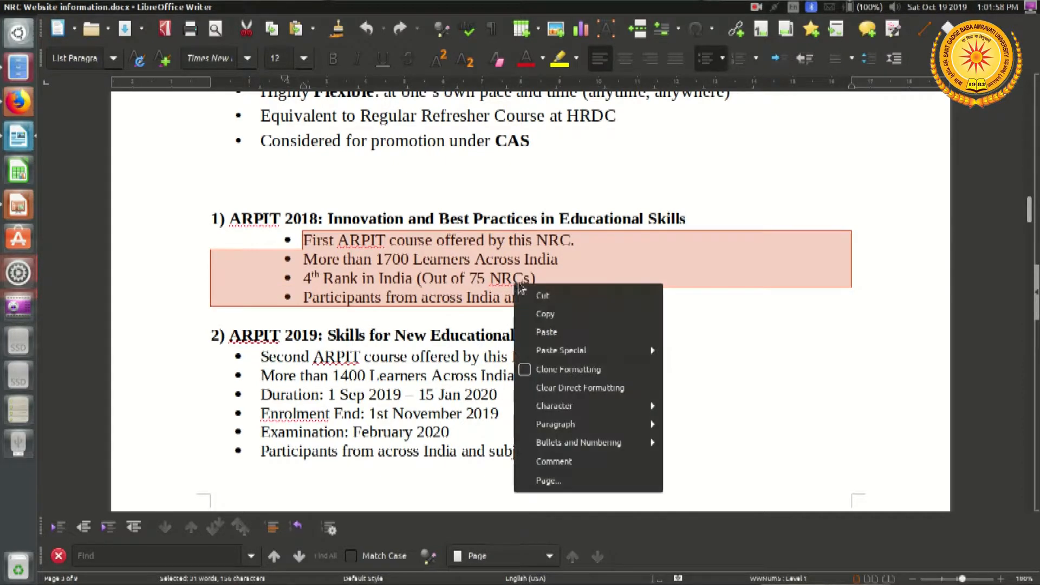
left_click(547, 313)
Switch back to Firefox and paste the copied bullets into the text placeholder below the ARPIT 2018 heading.
key("alt+Tab")
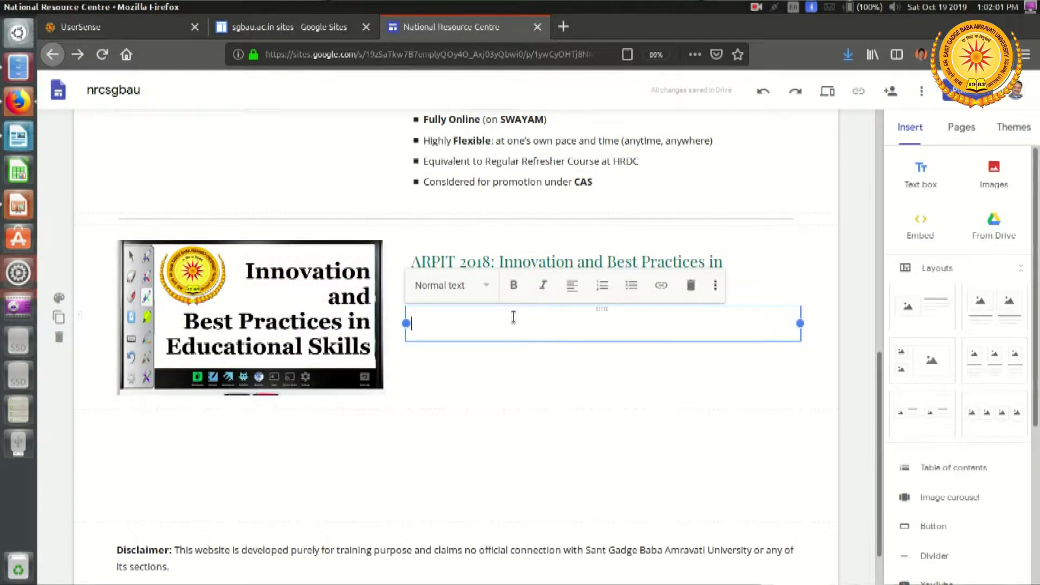
right_click(514, 316)
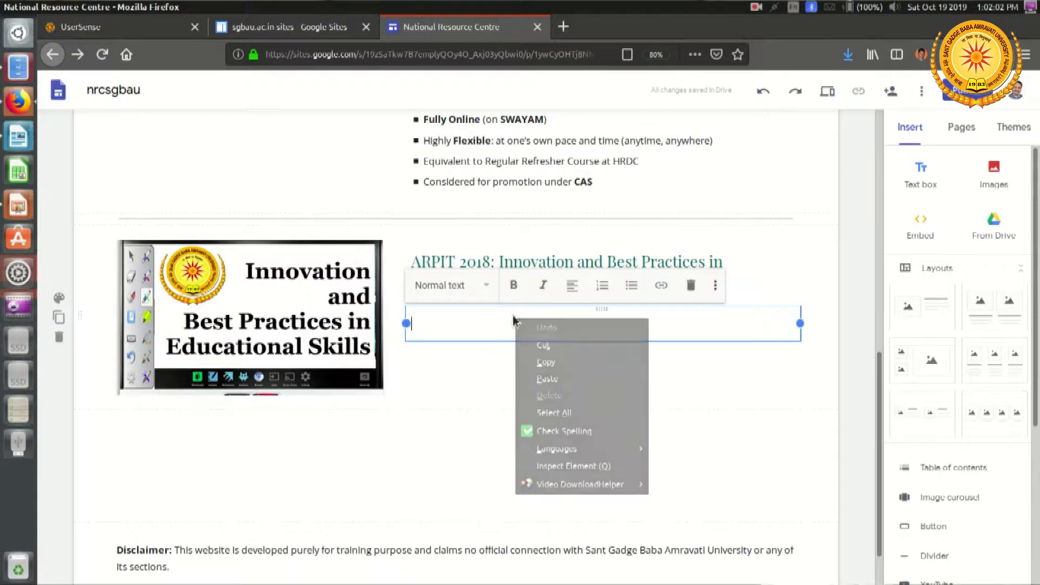
left_click(571, 378)
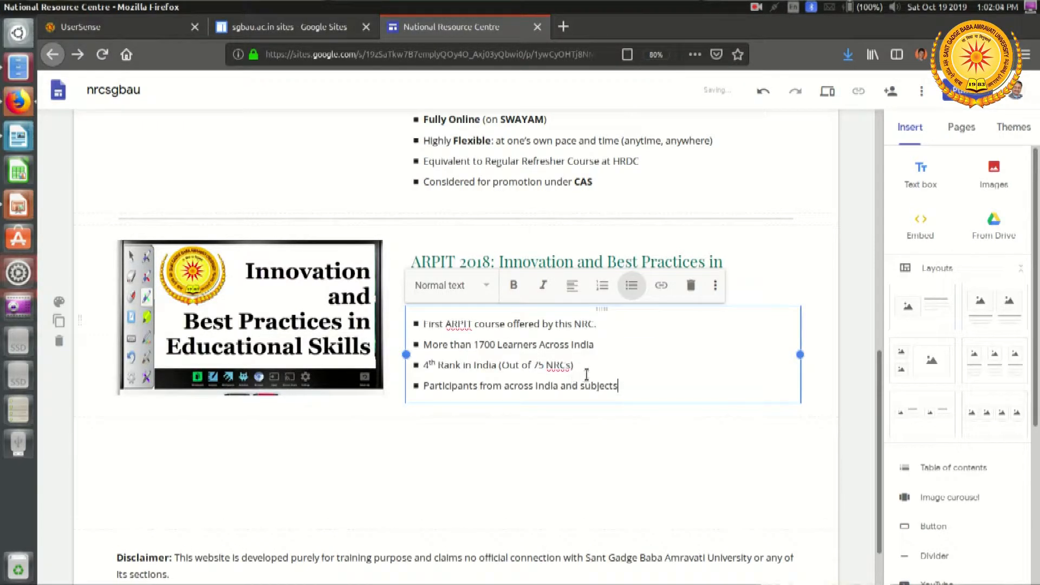
scroll(661, 358, "down", 2)
left_click(774, 383)
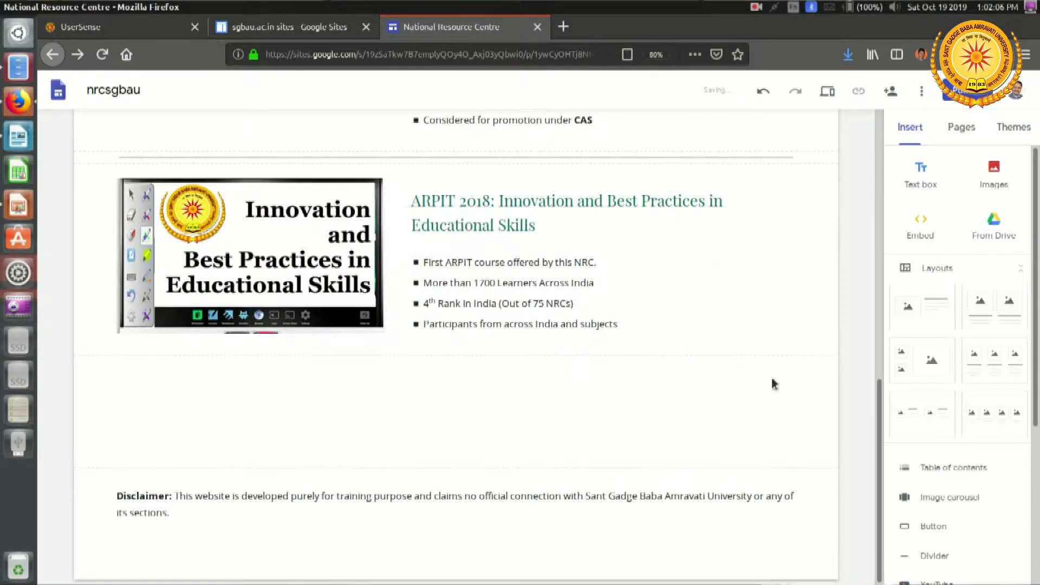
Add a divider below the ARPIT 2018 section and insert a layout with one image beside text beneath it.
left_click_drag(942, 558, 375, 420)
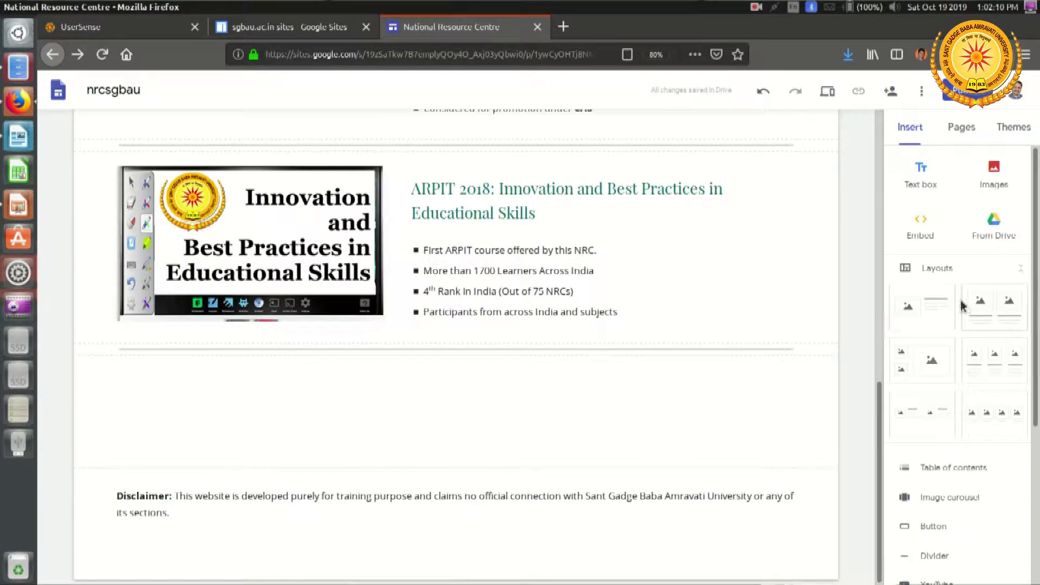
left_click(932, 308)
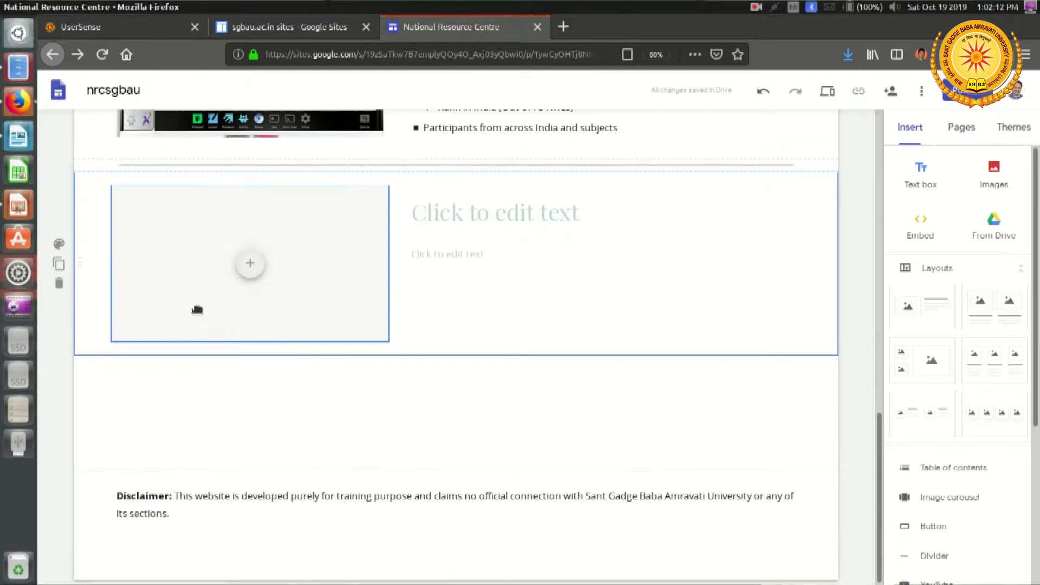
Upload course-logo-101.jpg into the image placeholder of the new layout.
left_click(249, 263)
left_click(296, 305)
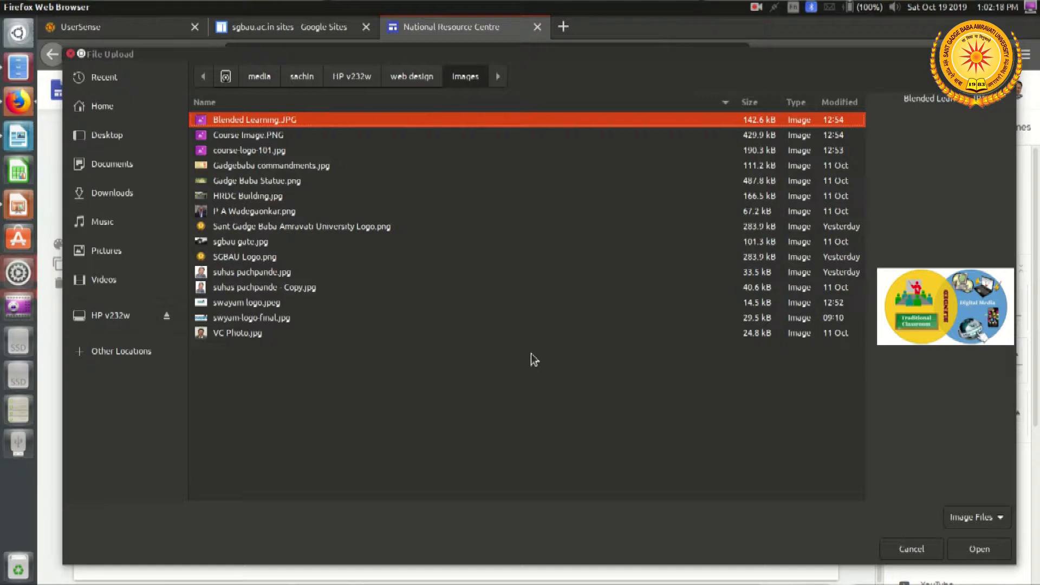
left_click(271, 151)
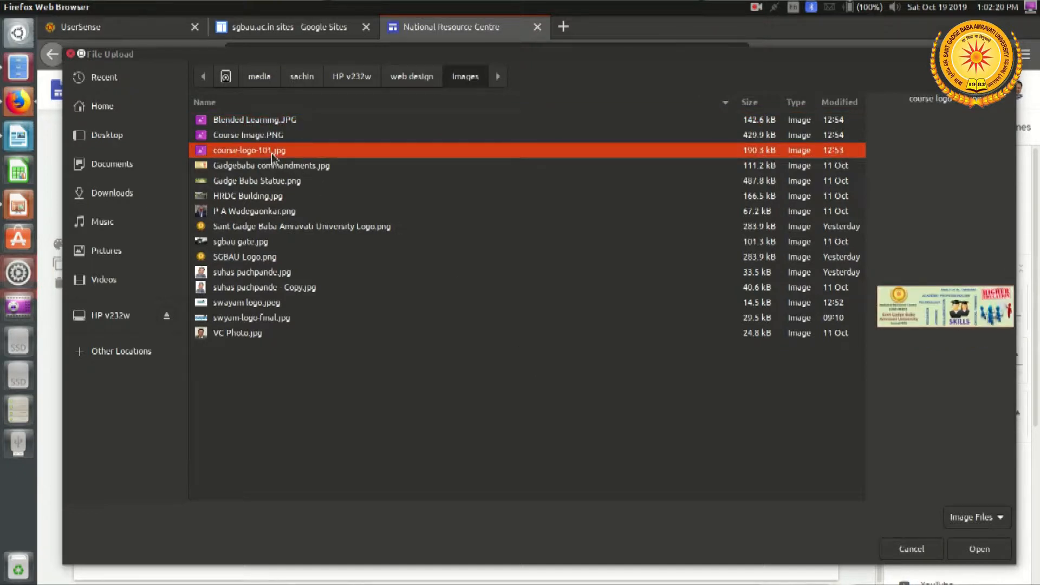
left_click(978, 547)
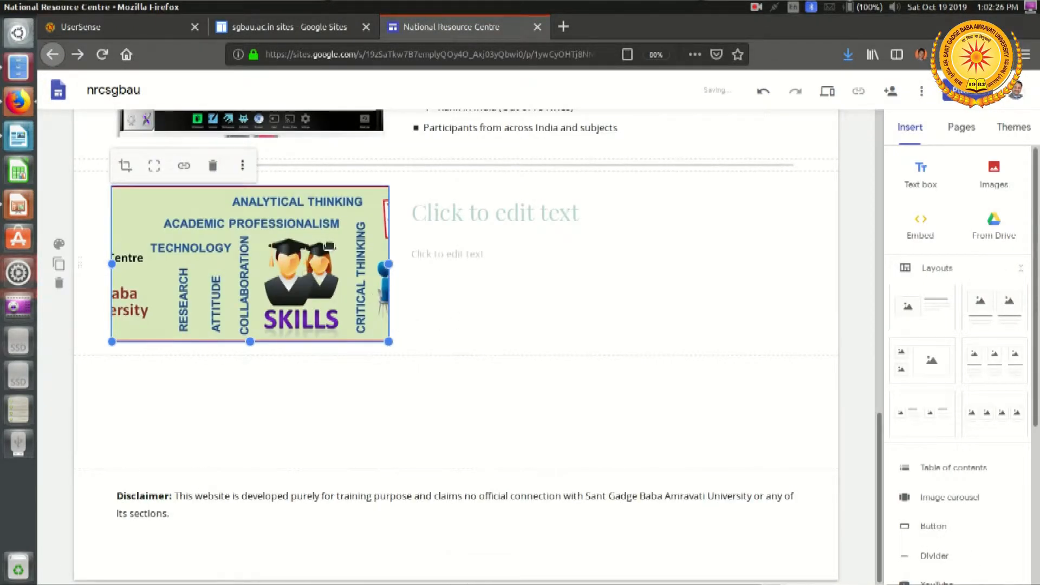
Select the new layout's title placeholder and copy "ARPIT 2019: Skills for New Educational Architecture" in the Writer document.
left_click(525, 297)
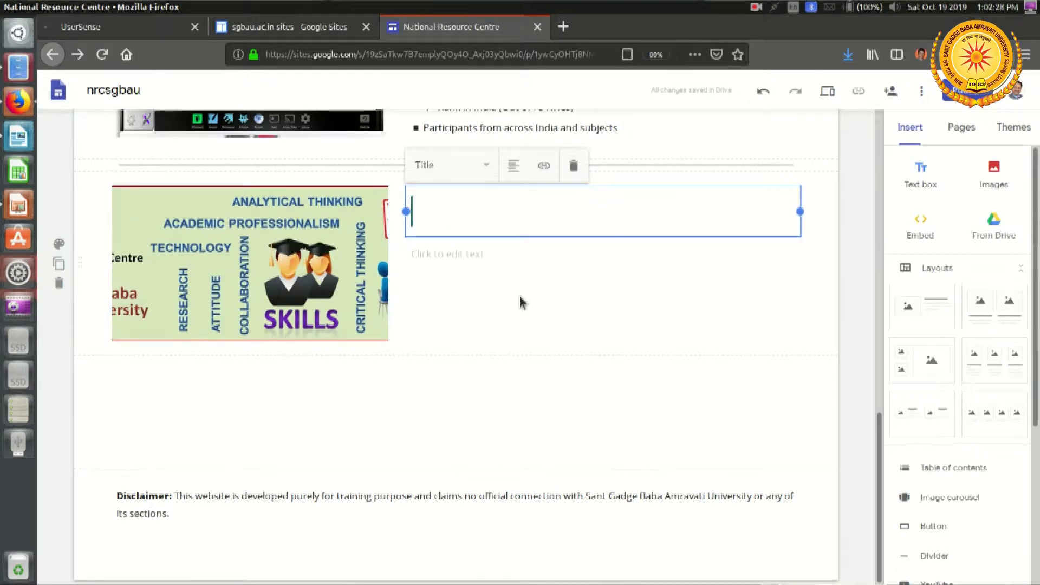
key("alt+Tab")
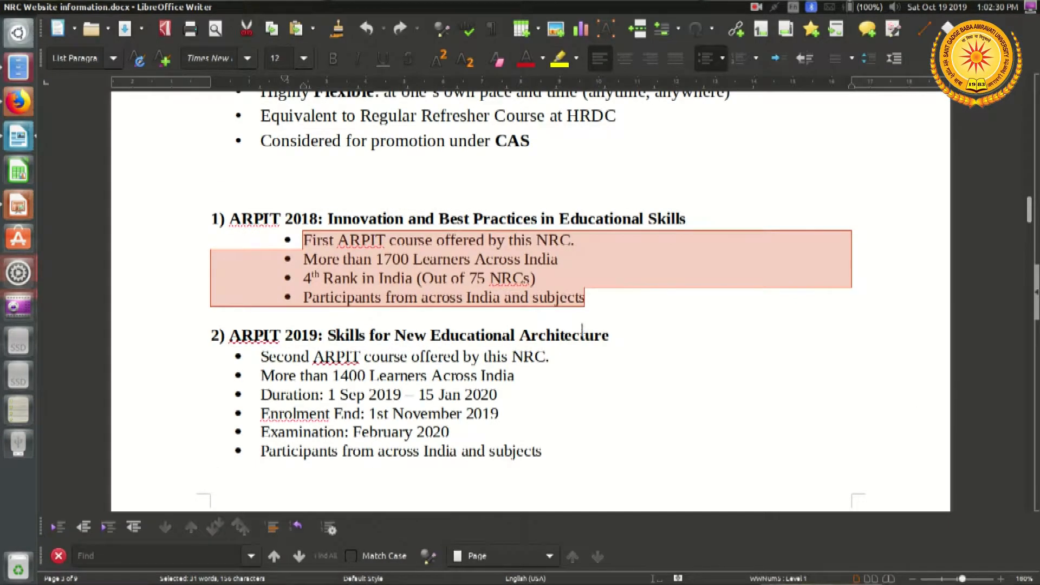
left_click(230, 338)
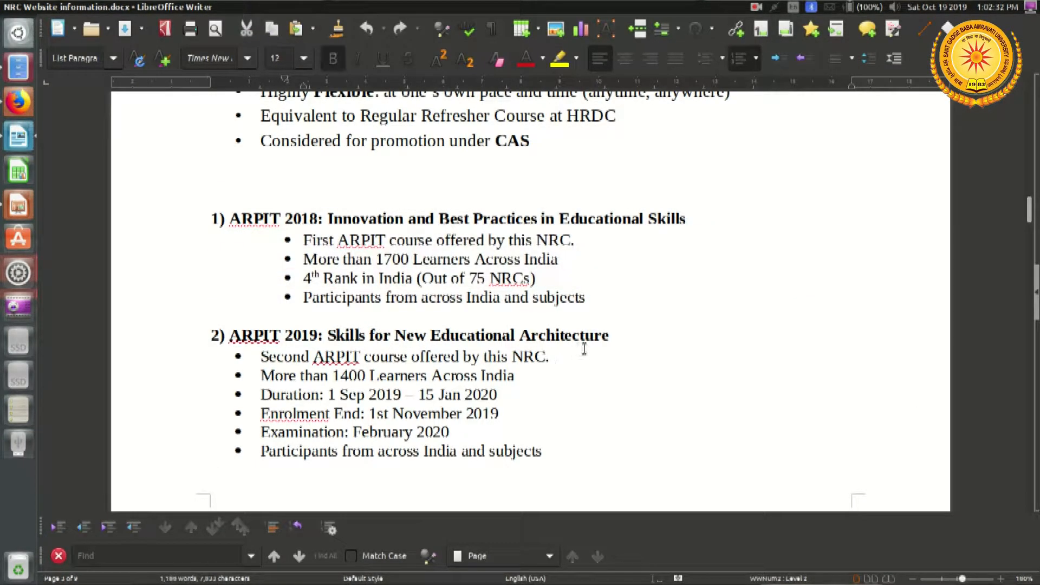
left_click(610, 334, "shift")
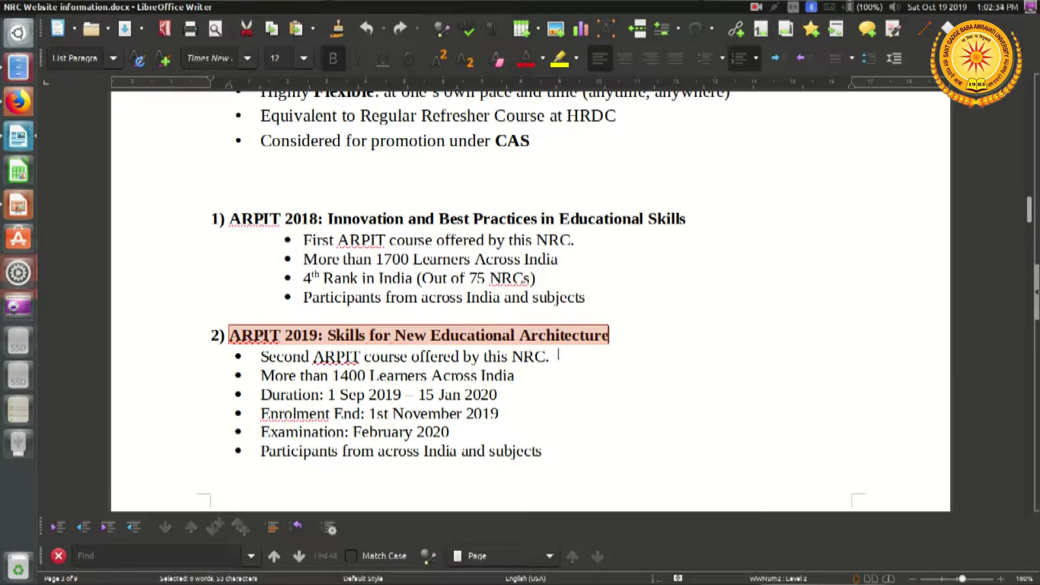
right_click(557, 330)
left_click(601, 366)
Switch back to Firefox and paste the copied ARPIT 2019 line into the new layout's title placeholder.
key("alt+Tab")
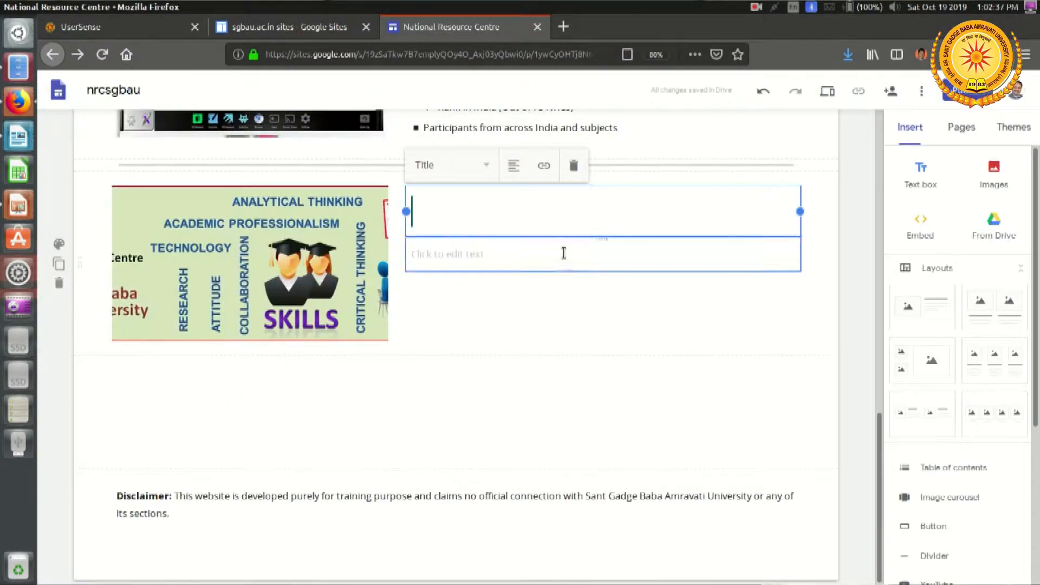
right_click(548, 213)
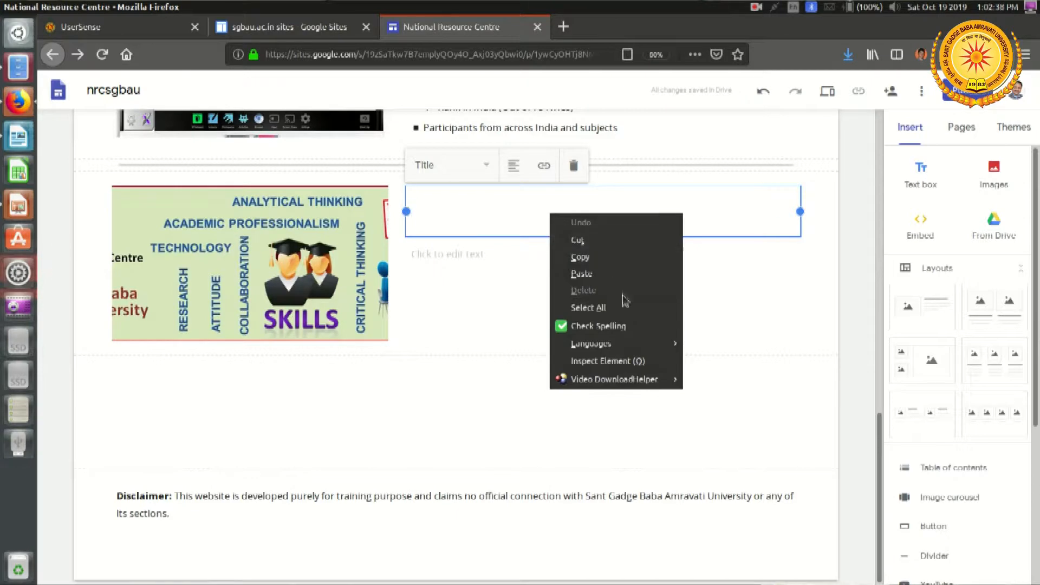
left_click(616, 273)
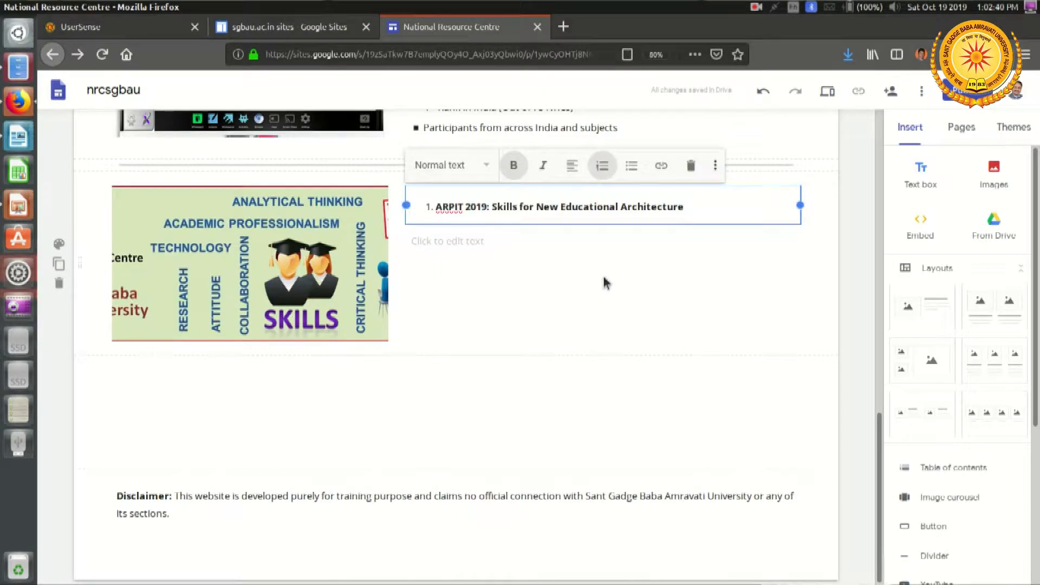
Apply the Heading style to the ARPIT 2019 line.
left_click_drag(696, 204, 442, 206)
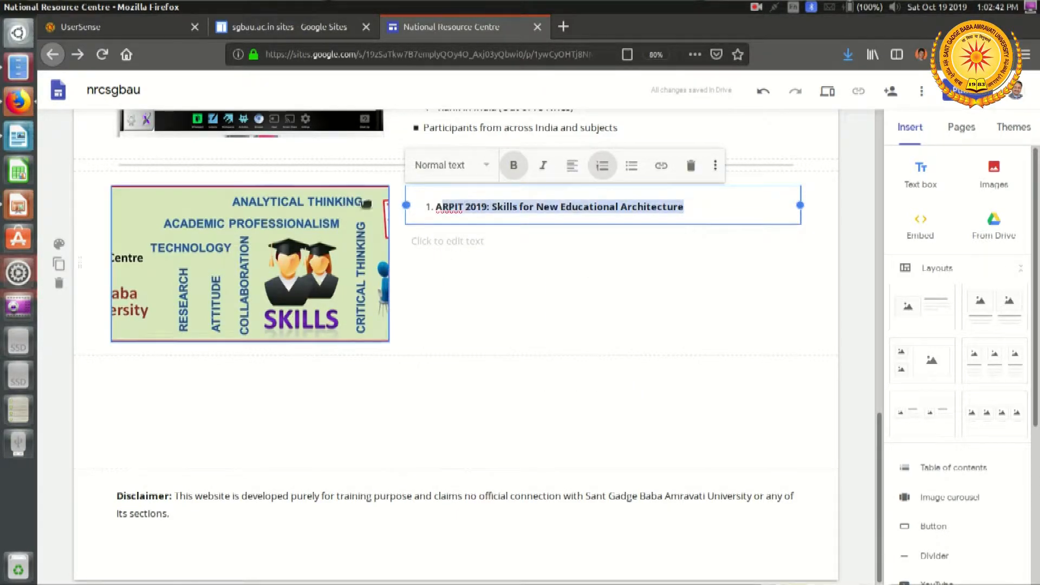
left_click(479, 167)
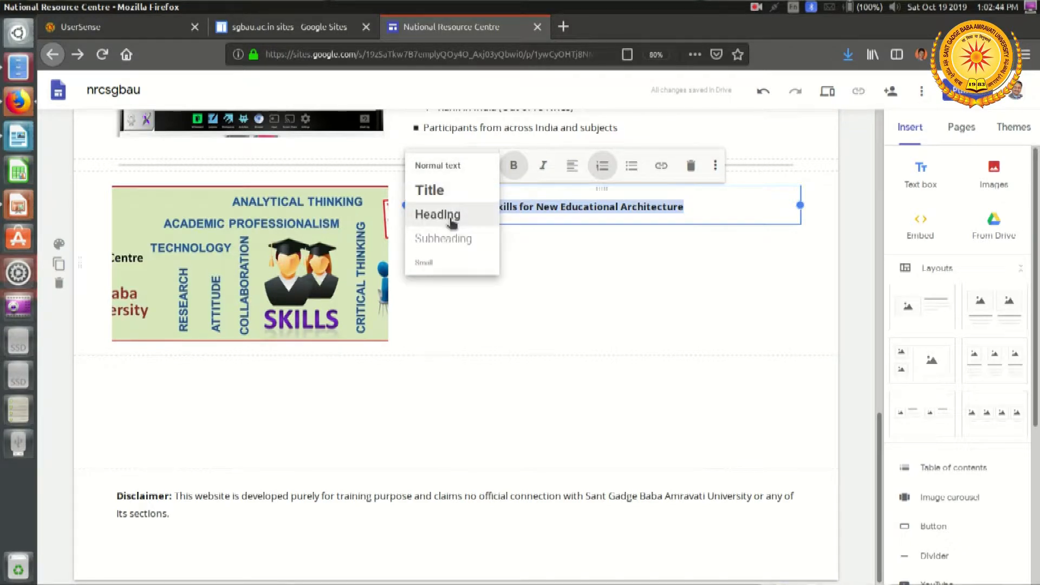
left_click(444, 215)
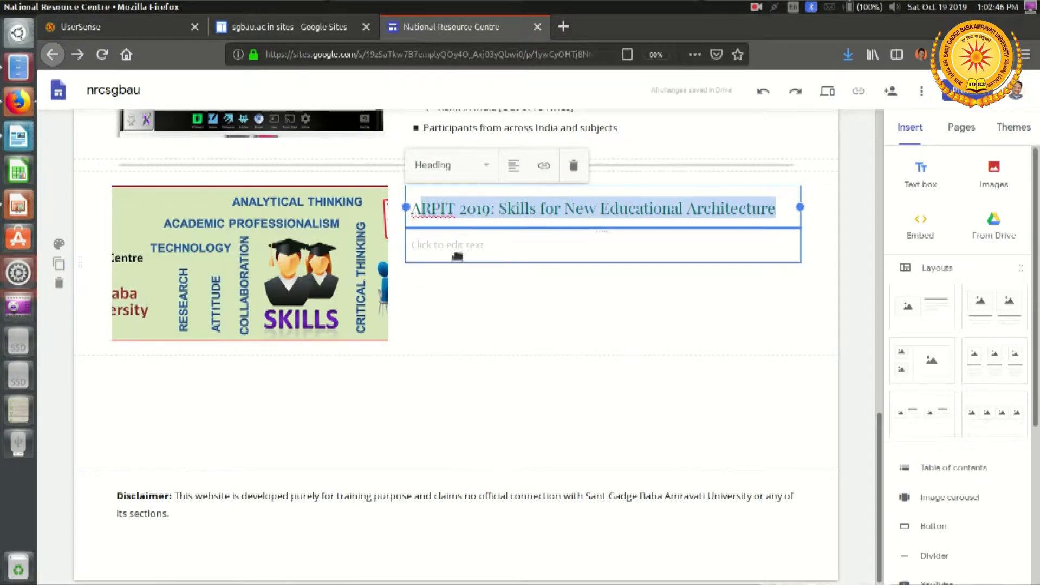
Select the text placeholder below the ARPIT 2019 heading and copy the six bullets under ARPIT 2019 in the Writer document.
left_click(461, 253)
key("alt+Tab")
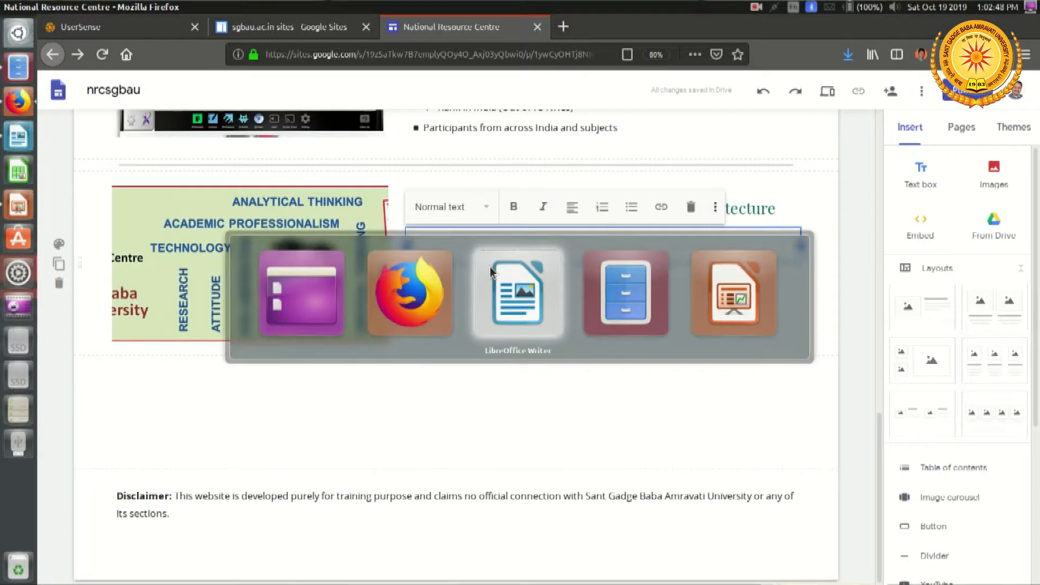
left_click(274, 349)
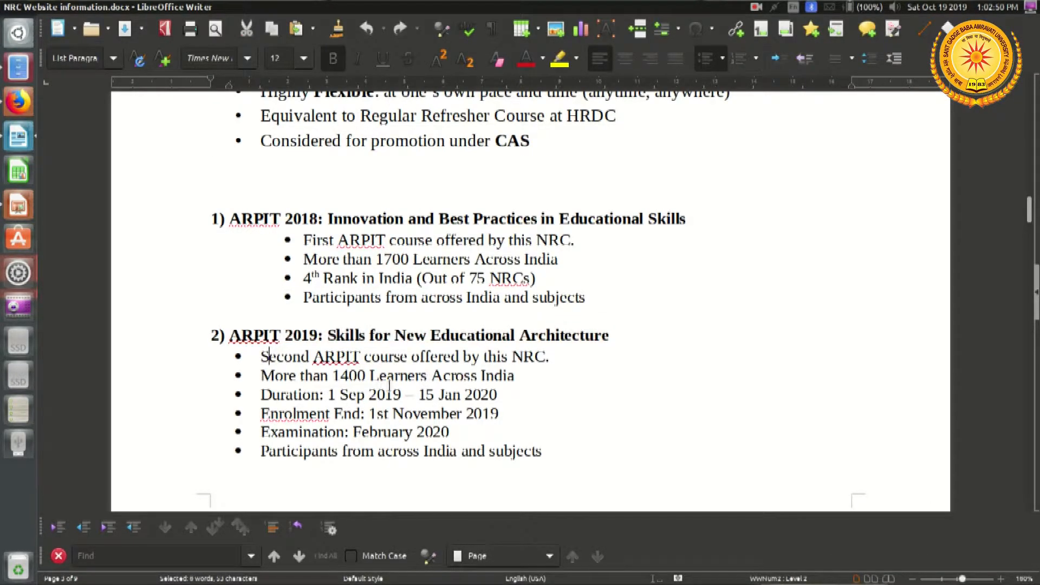
scroll(329, 373, "down", 8)
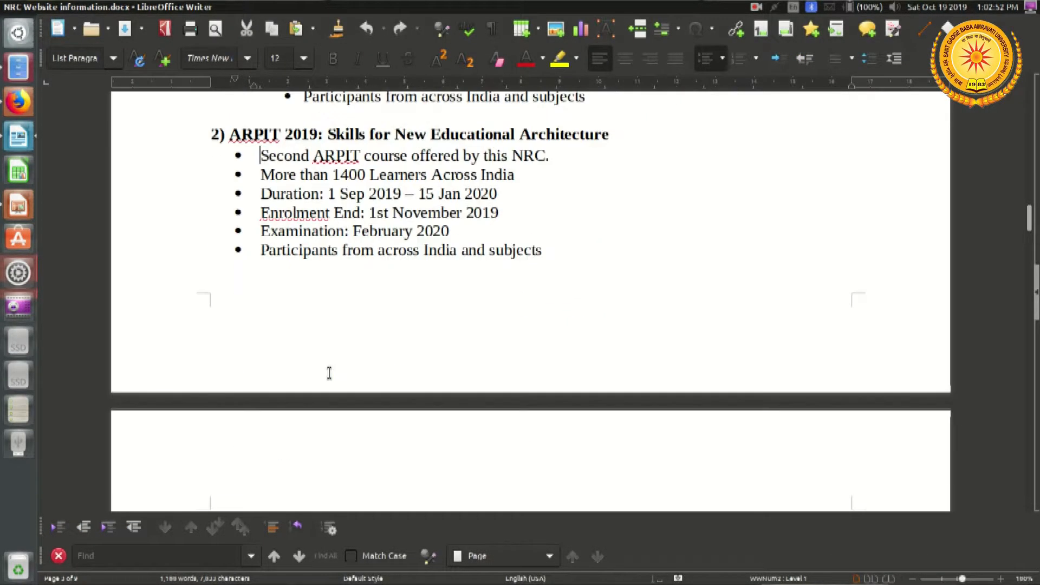
scroll(422, 320, "up", 5)
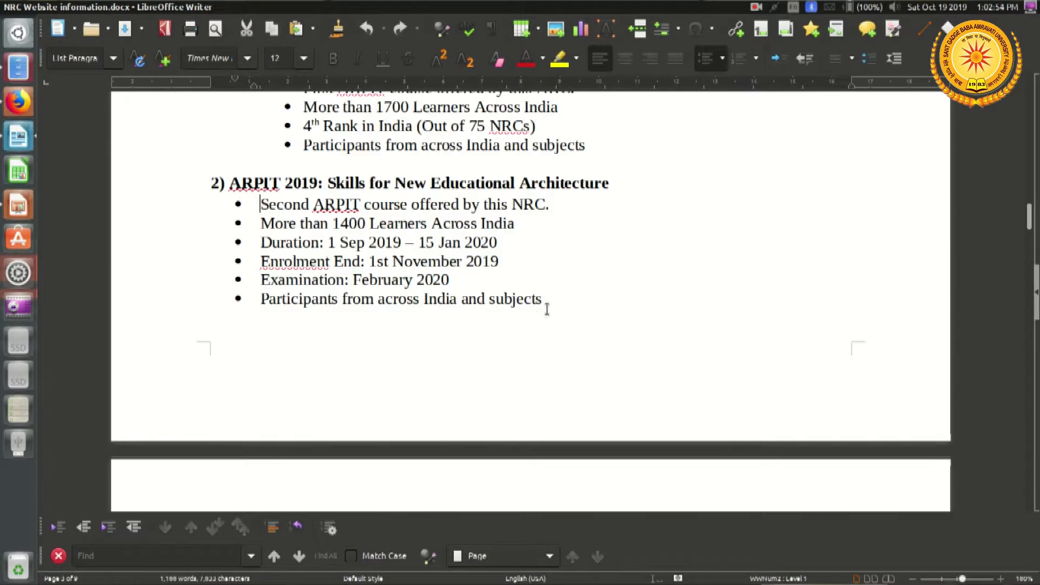
left_click(547, 309, "shift")
right_click(421, 241)
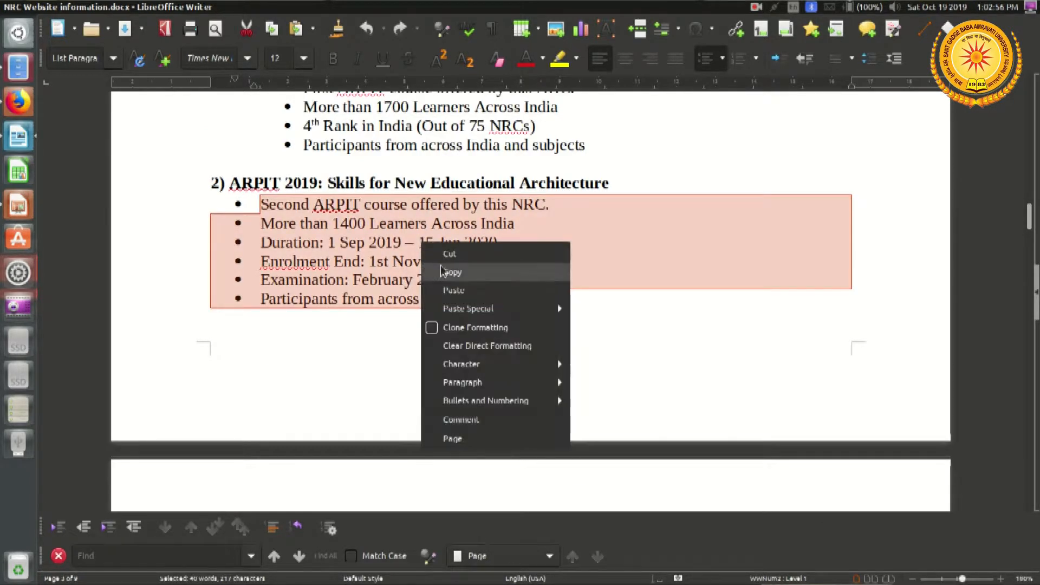
left_click(453, 273)
Switch back to Firefox and paste the copied bullets into the text placeholder below the ARPIT 2019 heading.
key("alt+Tab")
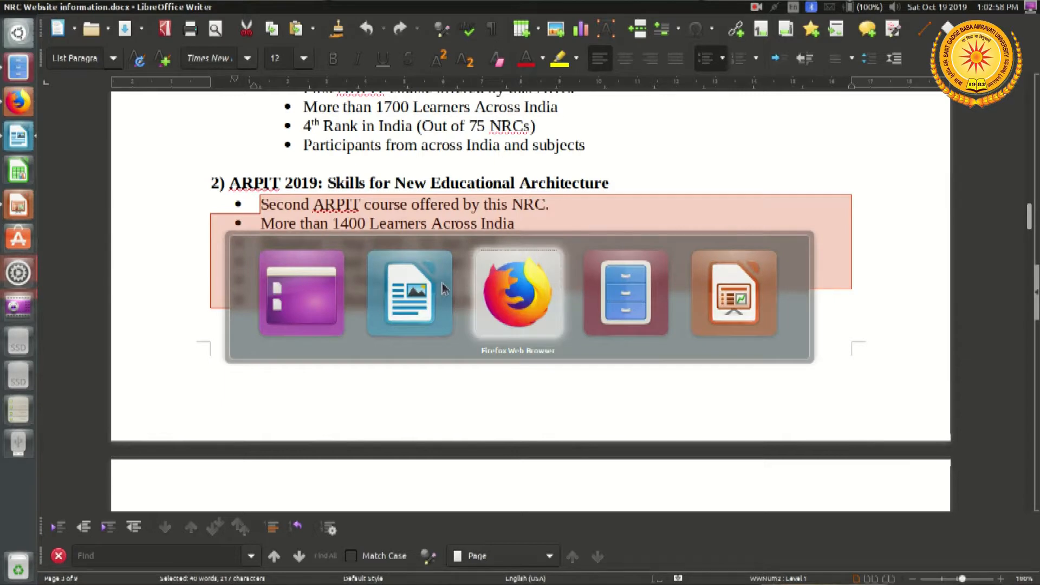
right_click(458, 249)
left_click(509, 305)
scroll(548, 362, "up", 3)
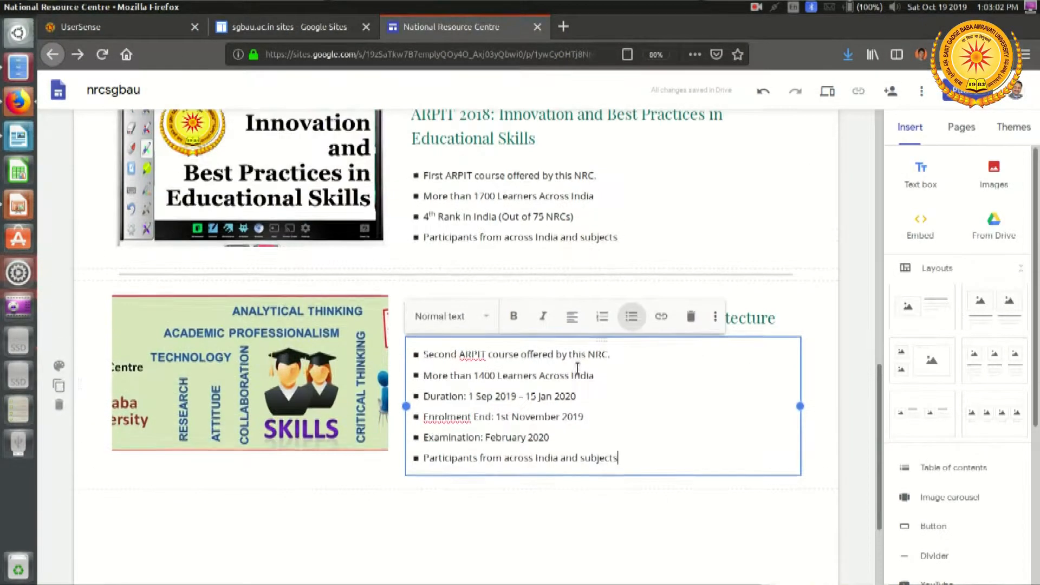
left_click(861, 318)
Preview the Courses page and review its layout from the ARPIT introduction down to the ARPIT 2018 and 2019 sections.
scroll(860, 318, "up", 10)
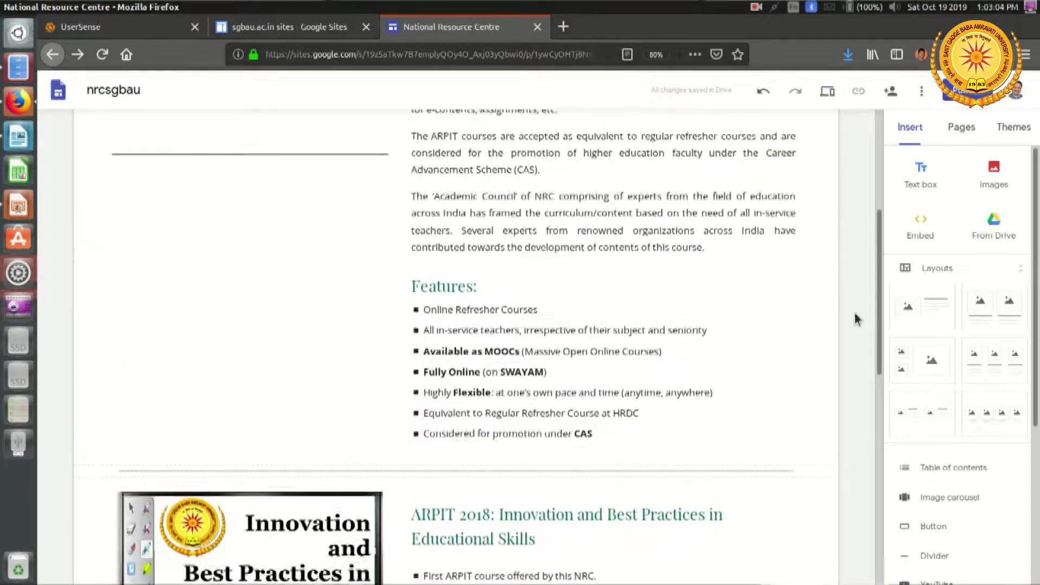
left_click(827, 92)
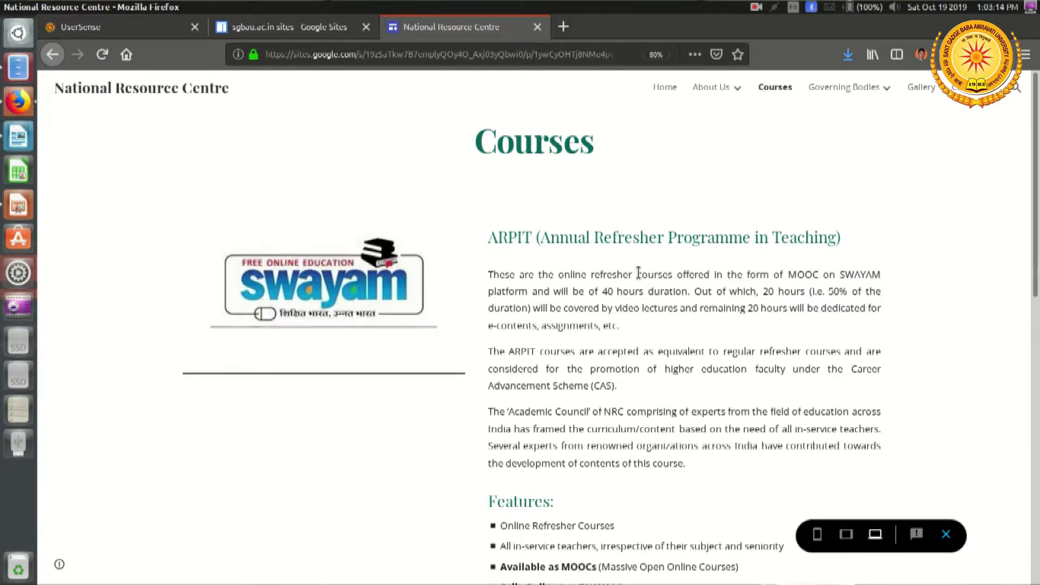
scroll(638, 272, "down", 2)
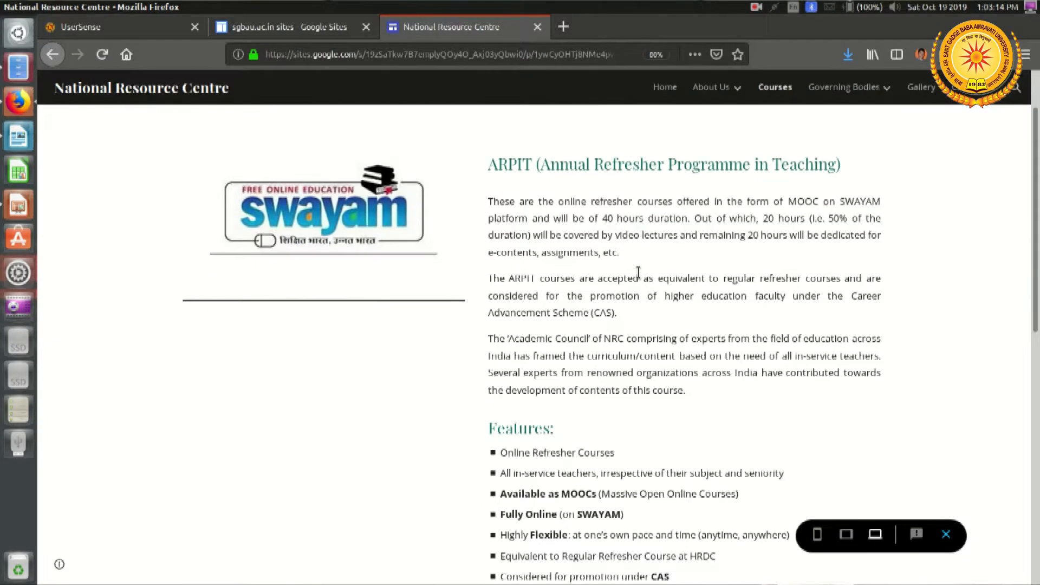
triple_click(540, 169)
scroll(574, 276, "down", 4)
scroll(562, 295, "down", 5)
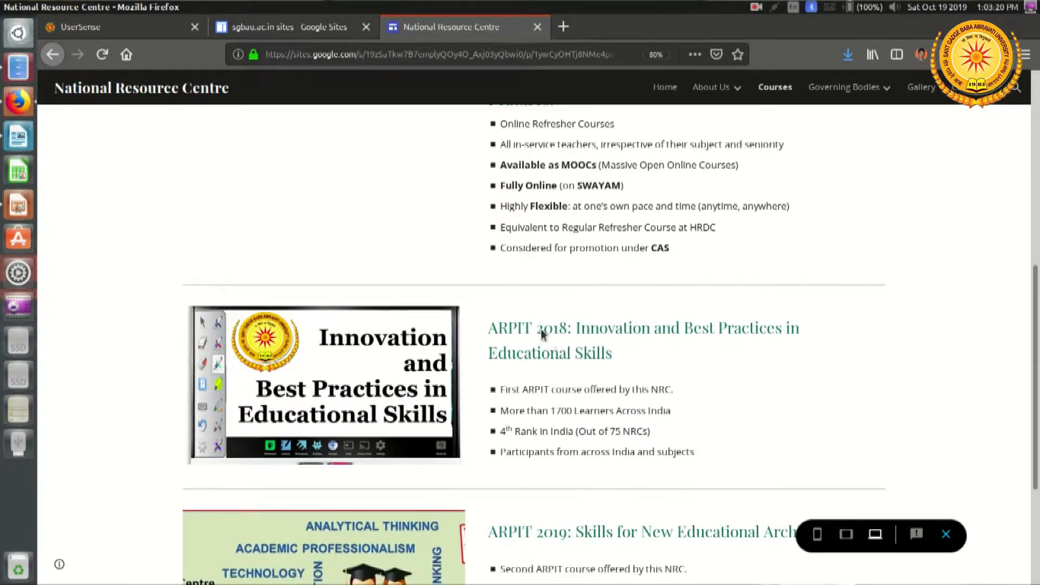
Review the ARPIT 2019 section at the end of the previewed Courses page and exit the preview.
scroll(652, 349, "down", 4)
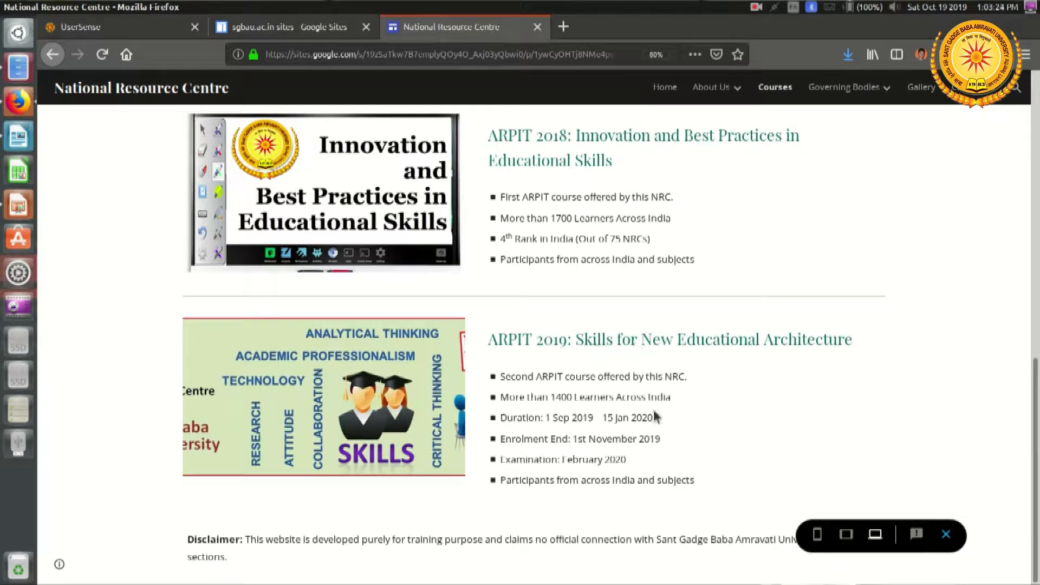
left_click(946, 535)
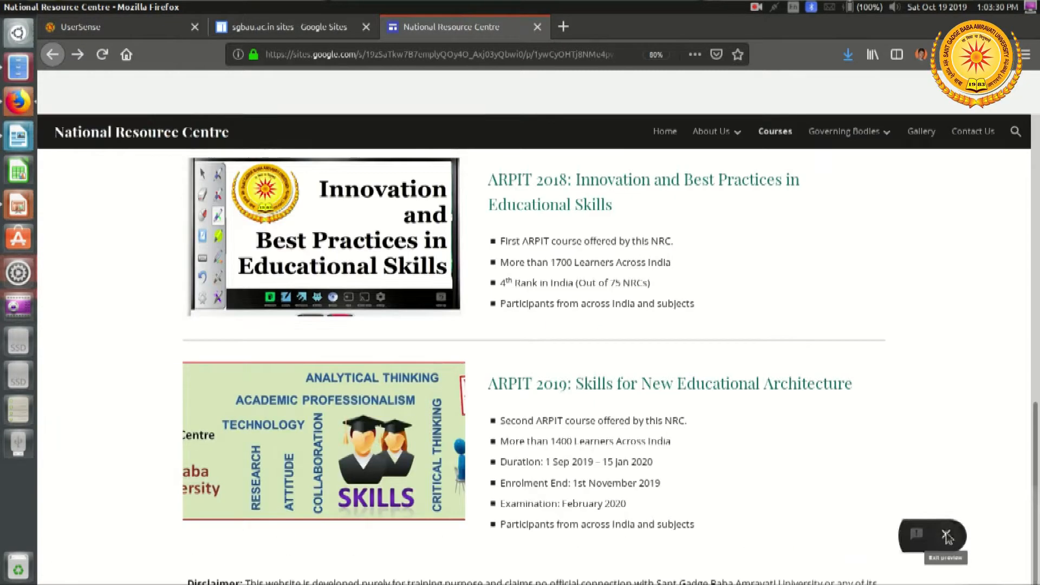
Start inserting a button on the Courses page, name it "Go to Course / Register" and activate its link field.
scroll(800, 420, "down", 8)
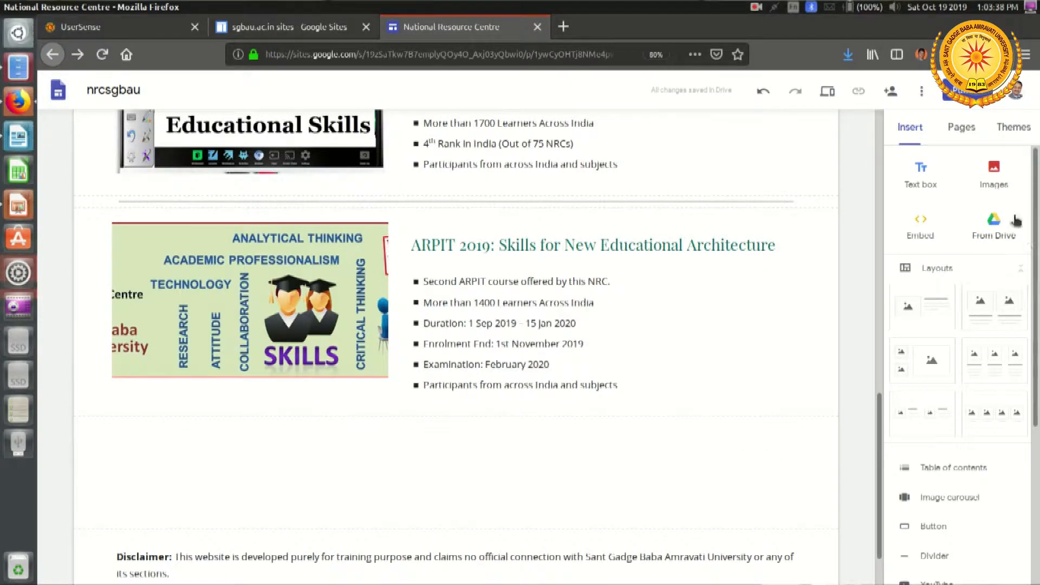
scroll(978, 317, "down", 1)
scroll(978, 317, "down", 4)
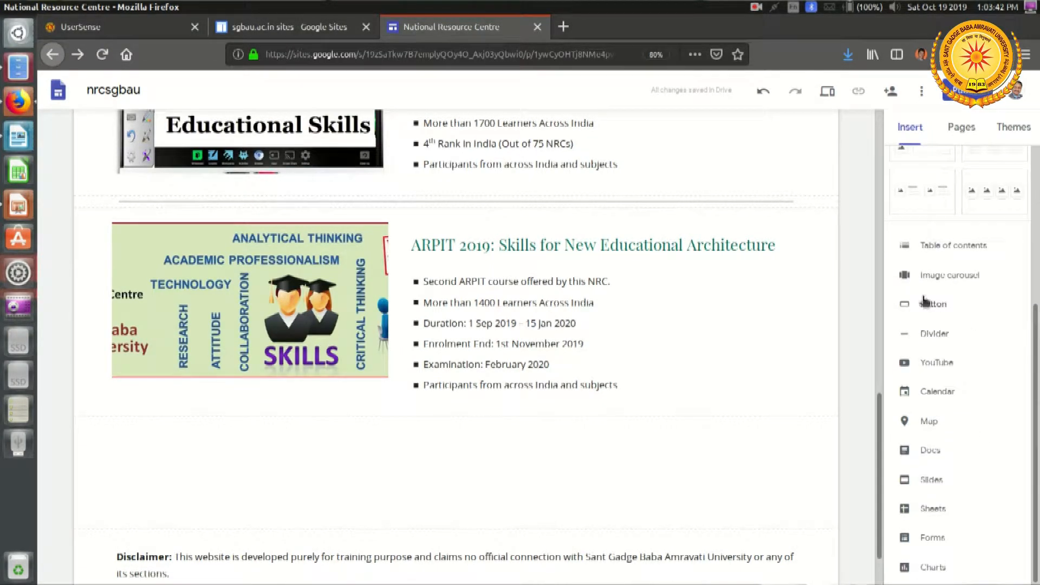
left_click(945, 308)
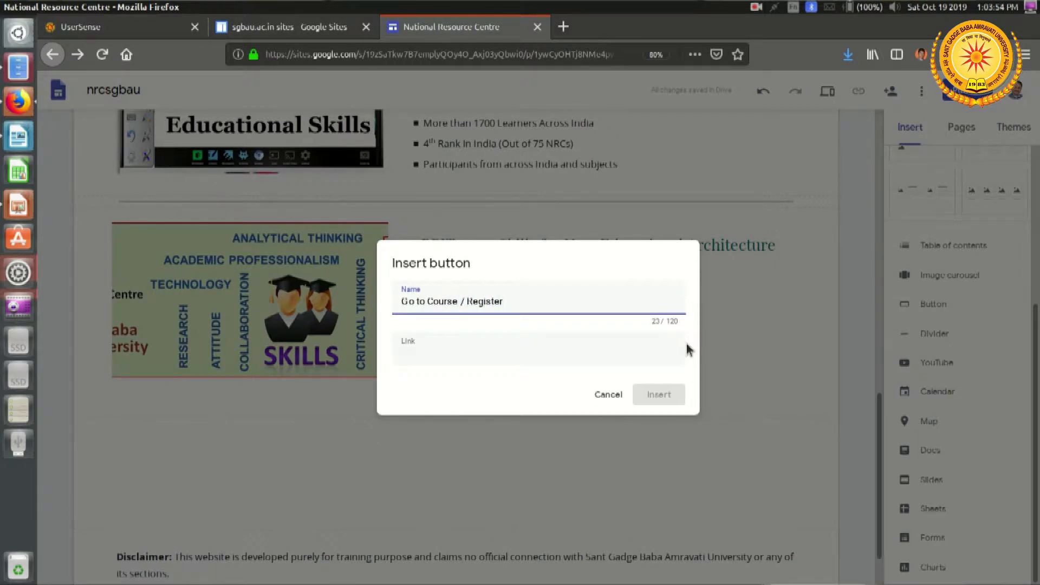
left_click(523, 352)
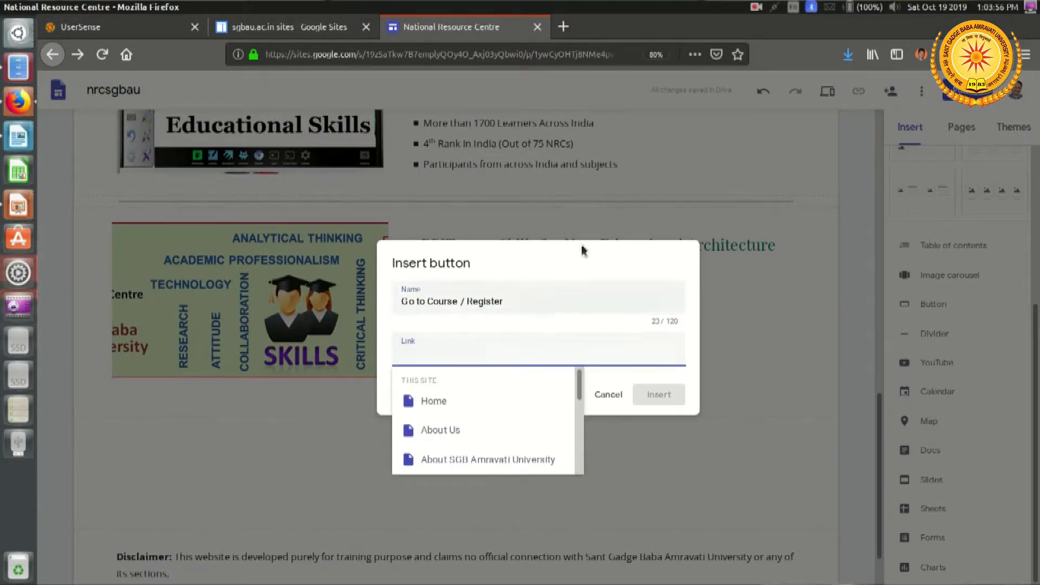
Load swayam.gov.in in a new browser tab and go to its ARPIT course listing.
left_click(566, 27)
type("swayam.gov.in/")
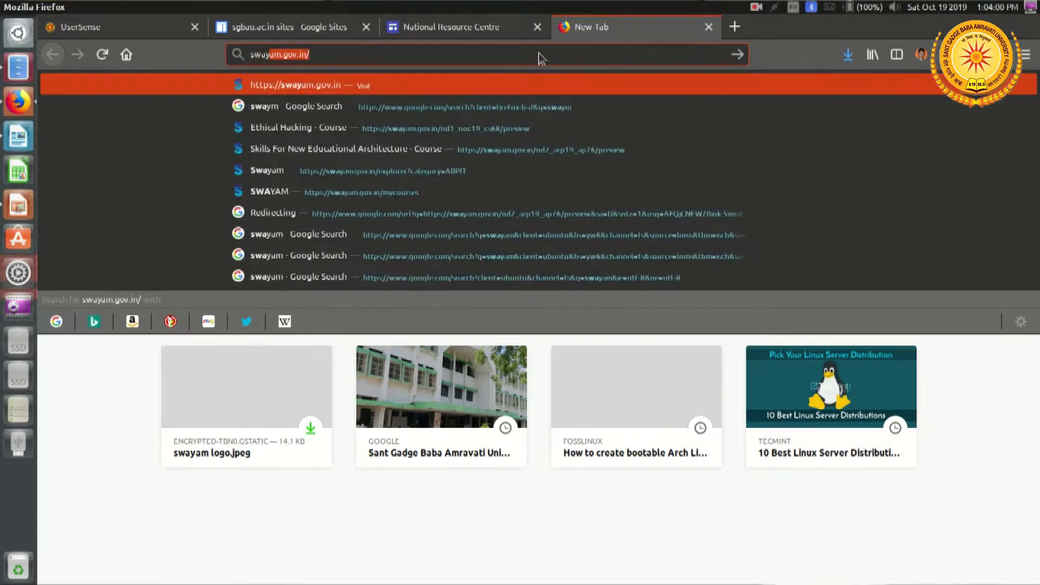
key("Return")
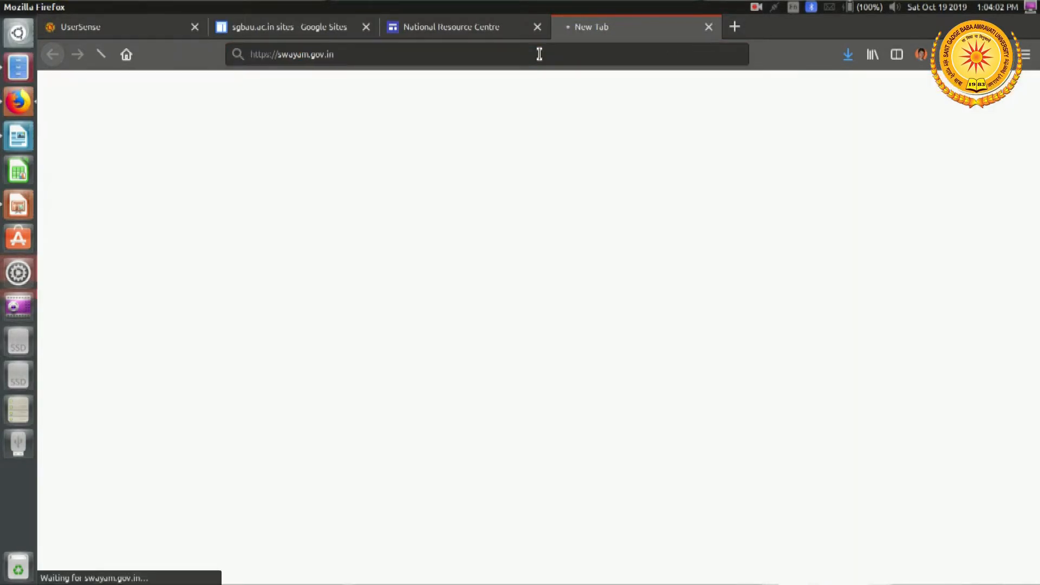
scroll(914, 223, "down", 4)
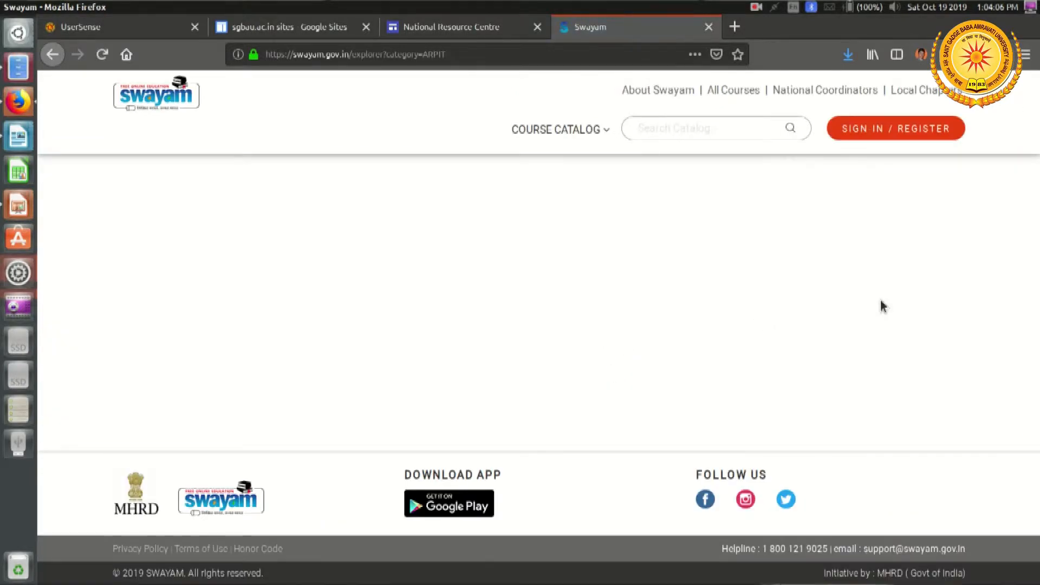
Find the Skills For New Educational Architecture course card in the ARPIT listing and copy its link address.
scroll(842, 293, "down", 10)
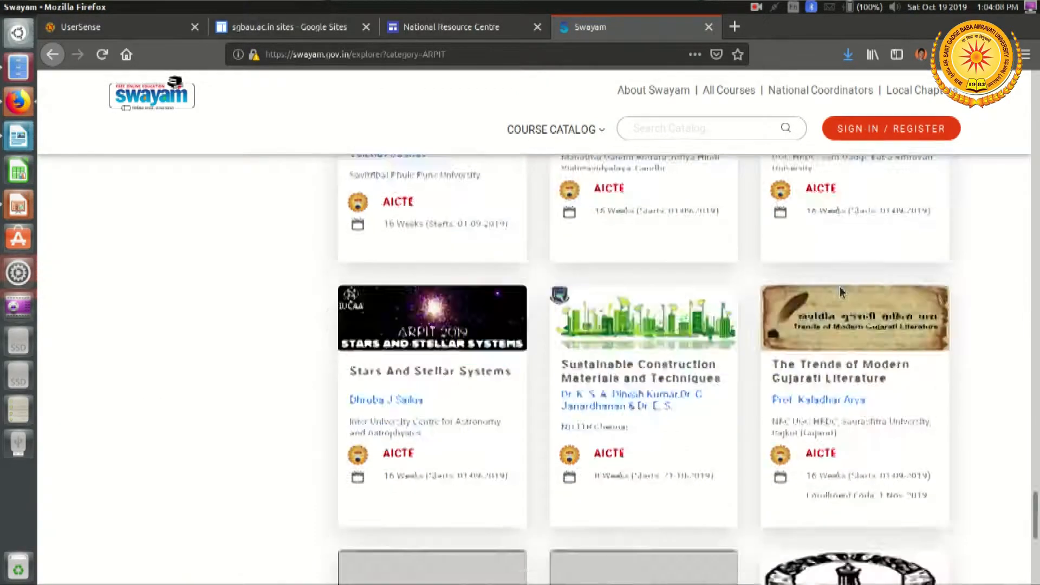
scroll(842, 292, "up", 4)
scroll(842, 292, "up", 7)
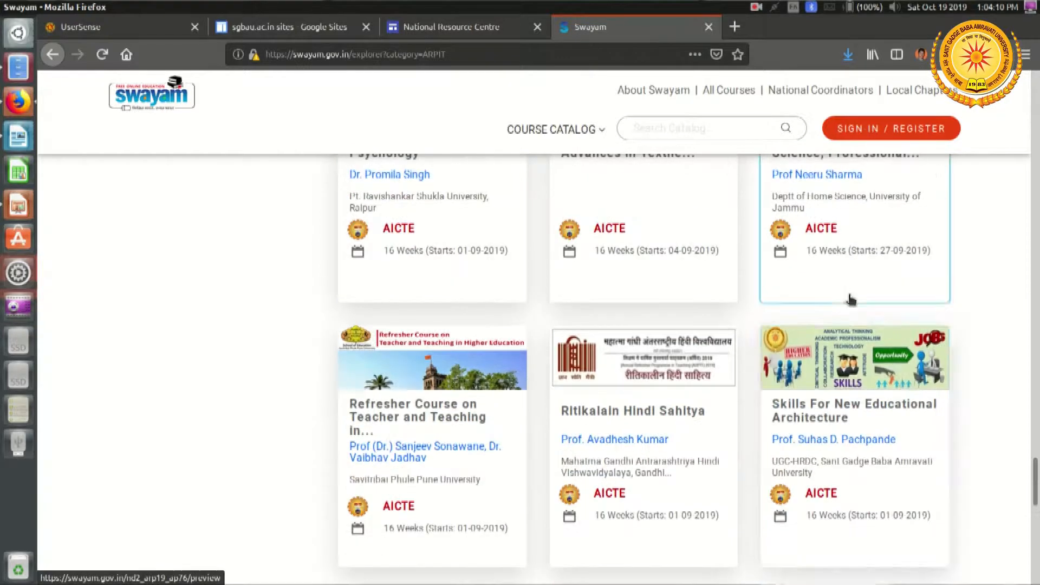
right_click(862, 372)
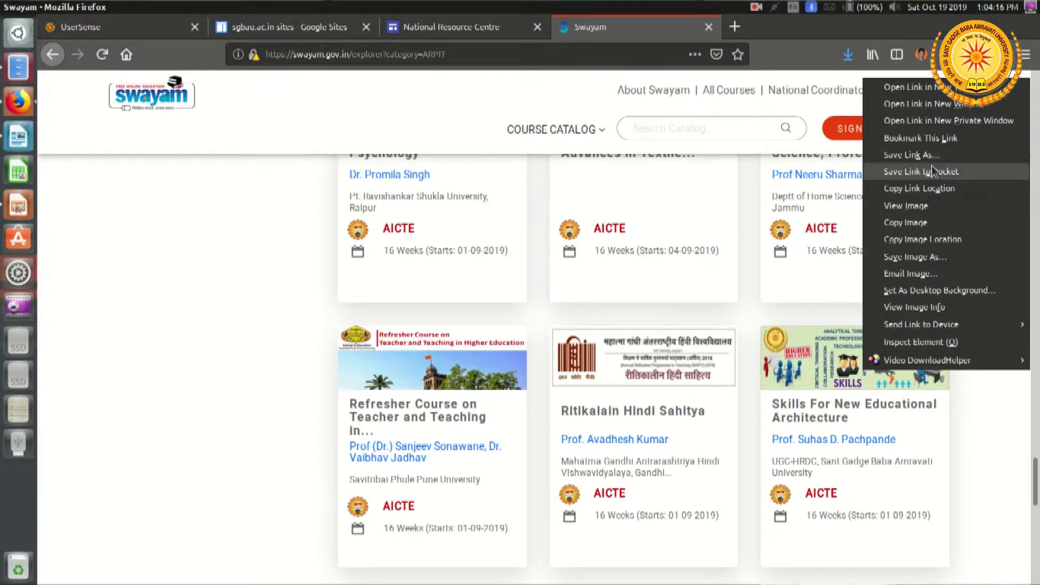
left_click(943, 197)
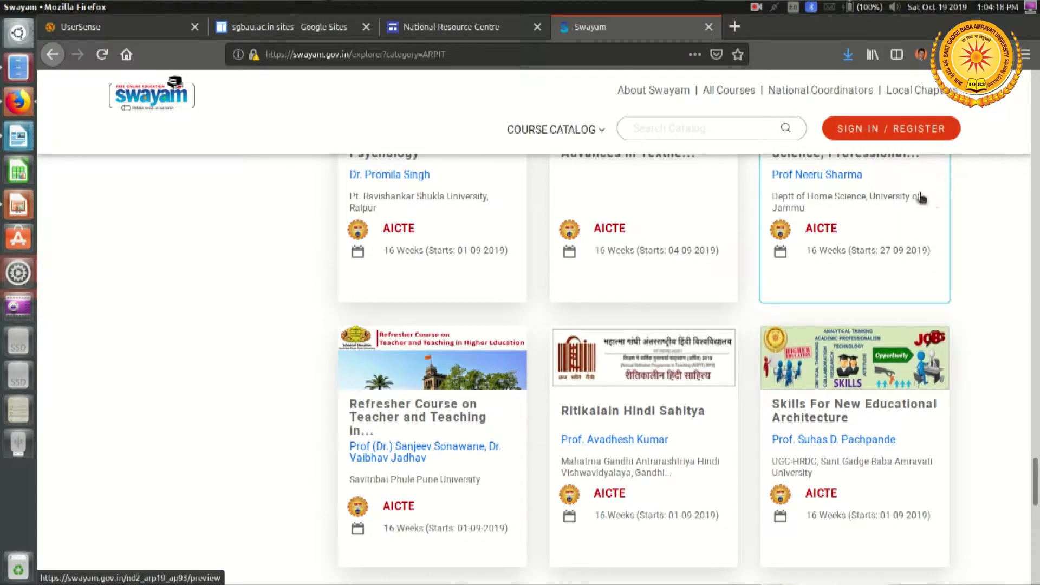
left_click(705, 31)
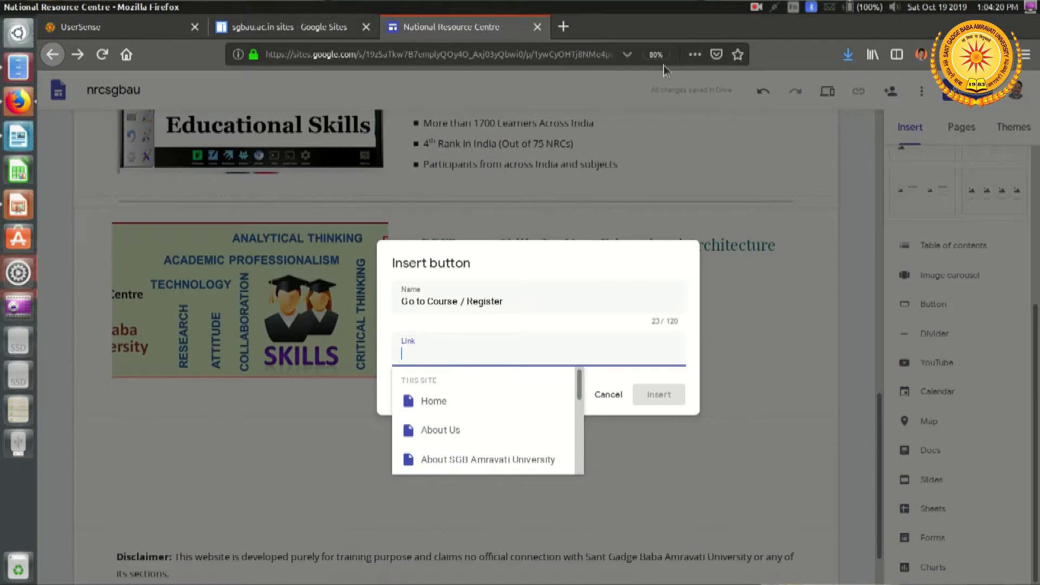
right_click(446, 358)
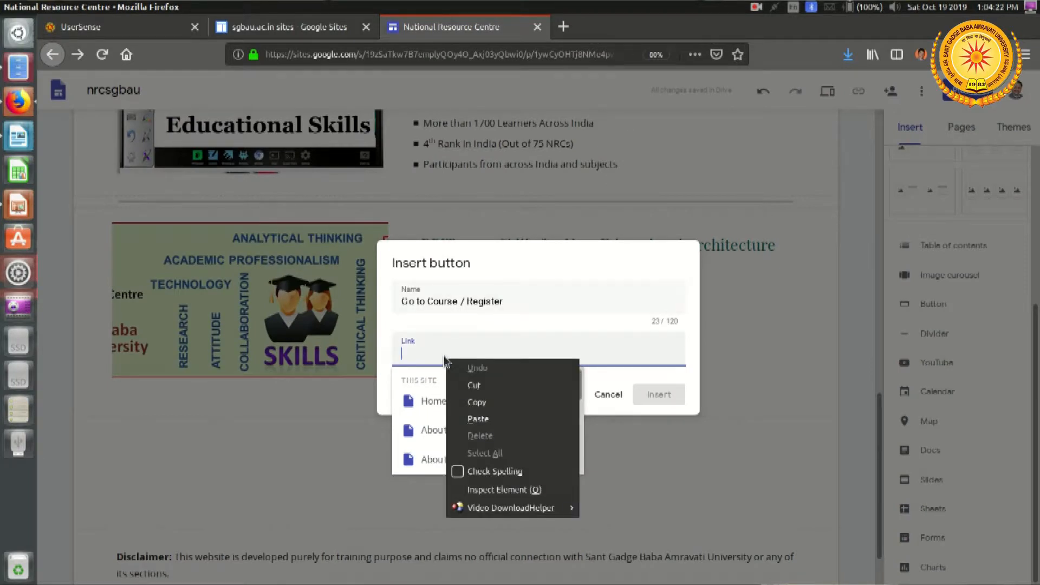
left_click(478, 419)
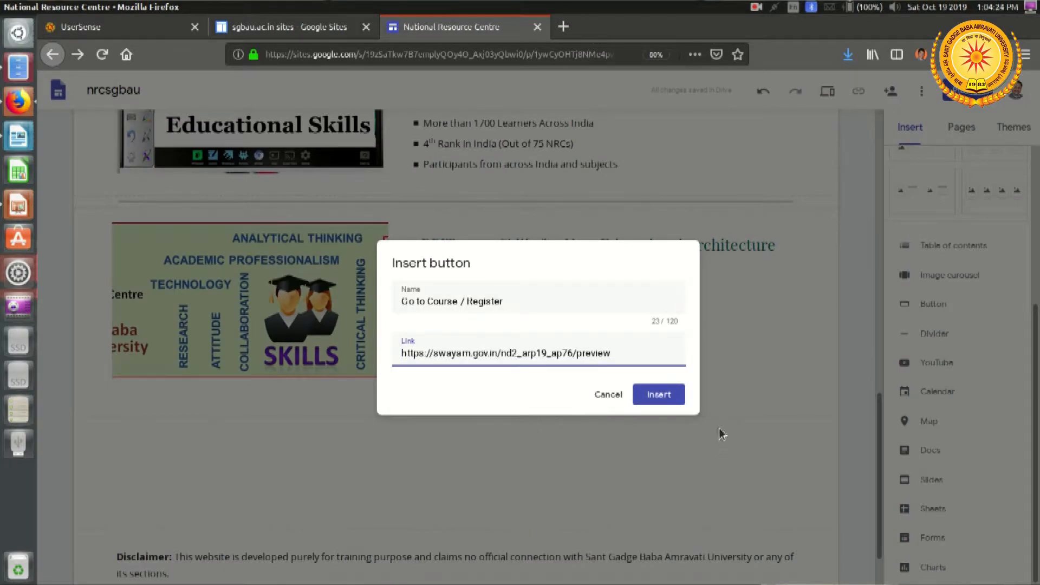
left_click(665, 398)
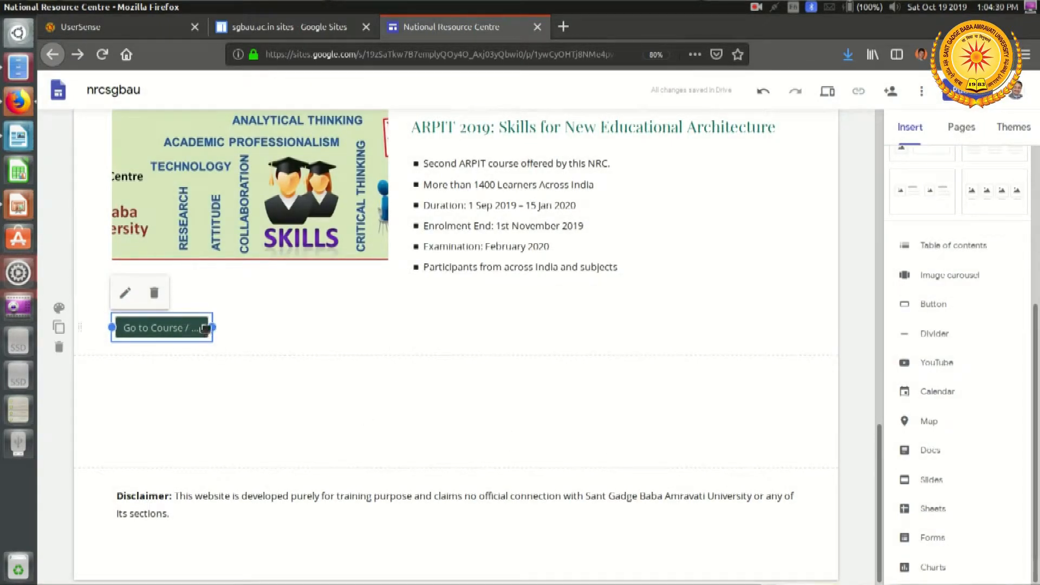
Widen the Go to Course / Register button to show its full label and centre it below the ARPIT 2019 section.
left_click_drag(214, 327, 353, 335)
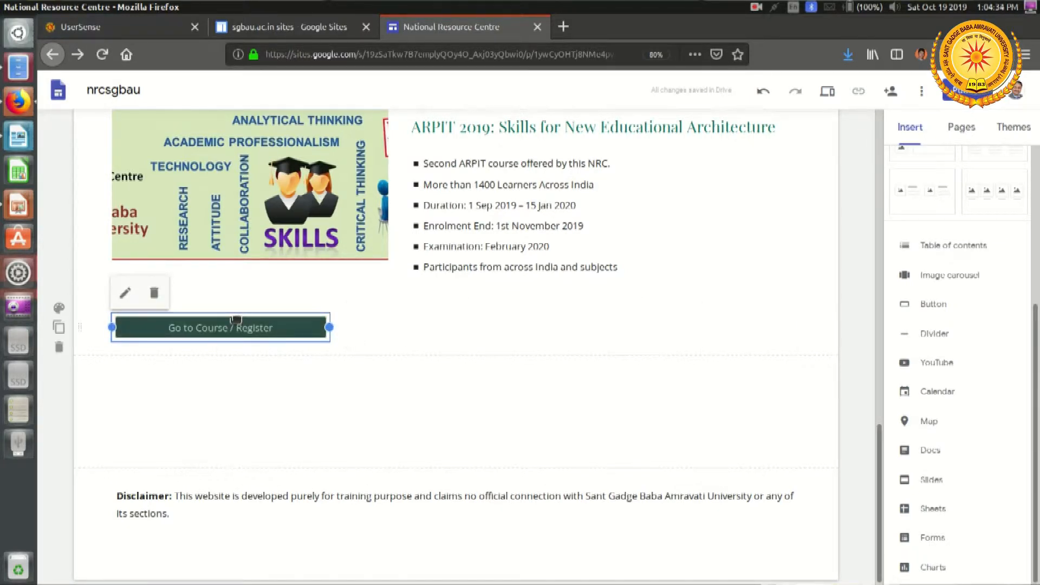
left_click_drag(235, 317, 564, 325)
left_click(410, 319)
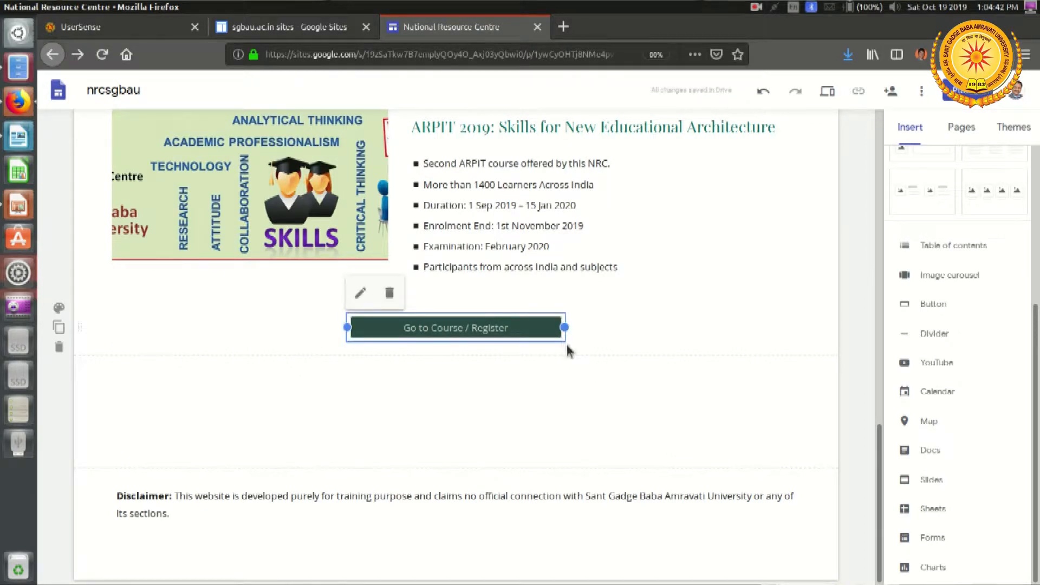
left_click(622, 413)
Preview the Courses page, test the Go to Course / Register button, close the course tab it opens and exit the preview.
scroll(599, 422, "up", 7)
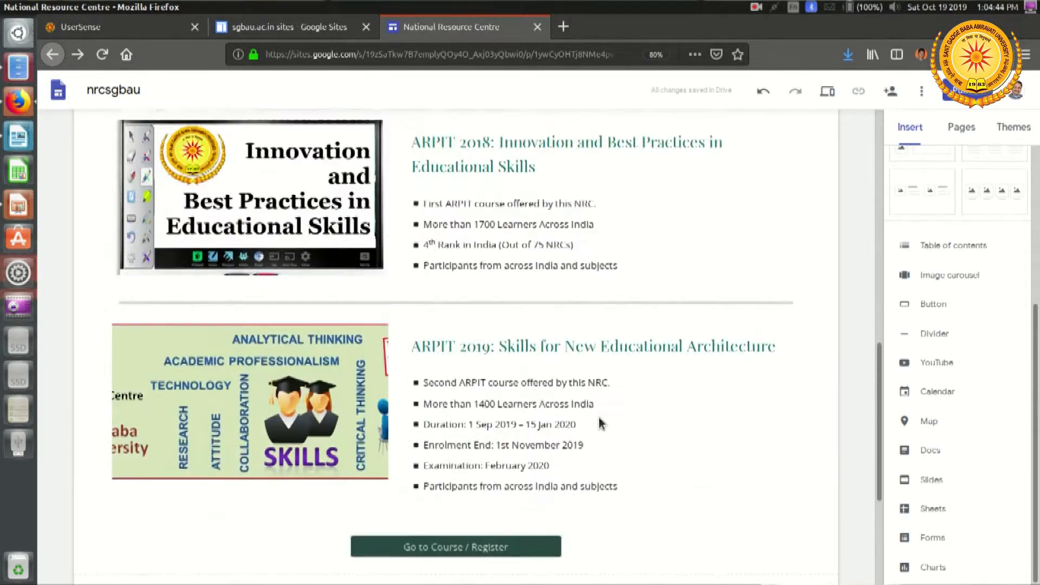
left_click(827, 91)
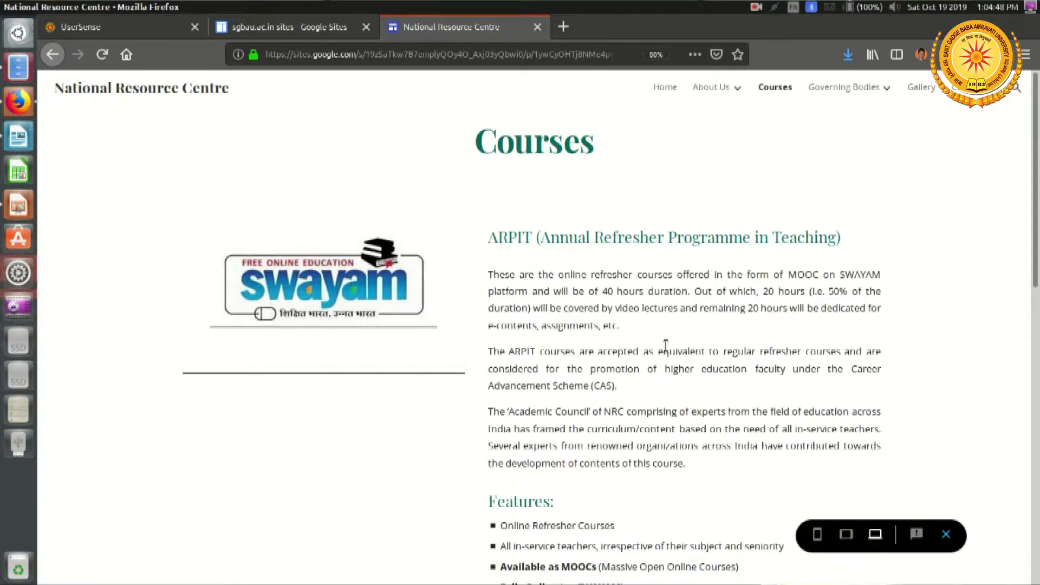
scroll(665, 345, "down", 8)
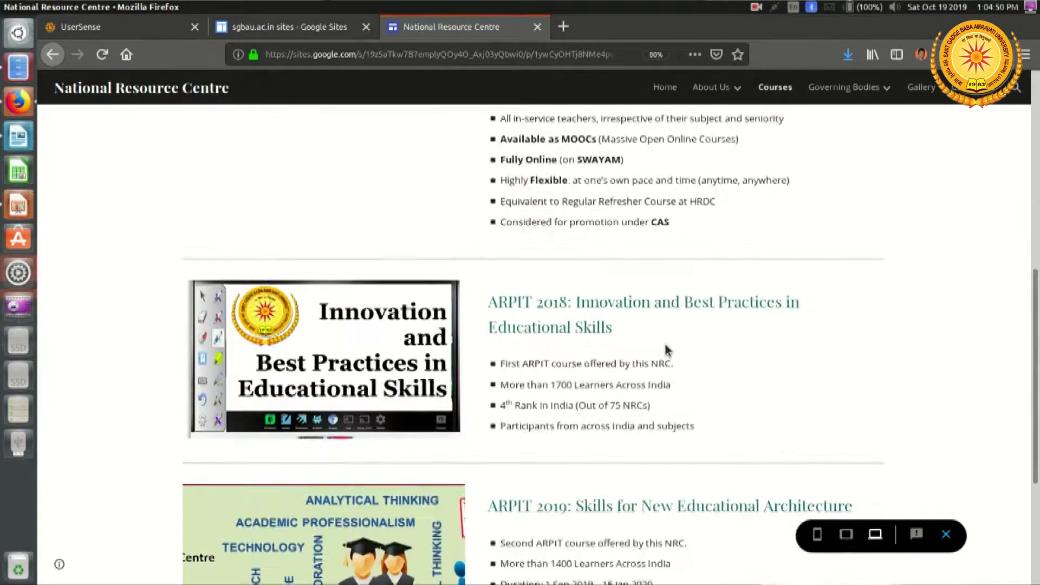
scroll(666, 349, "down", 2)
scroll(666, 349, "down", 2)
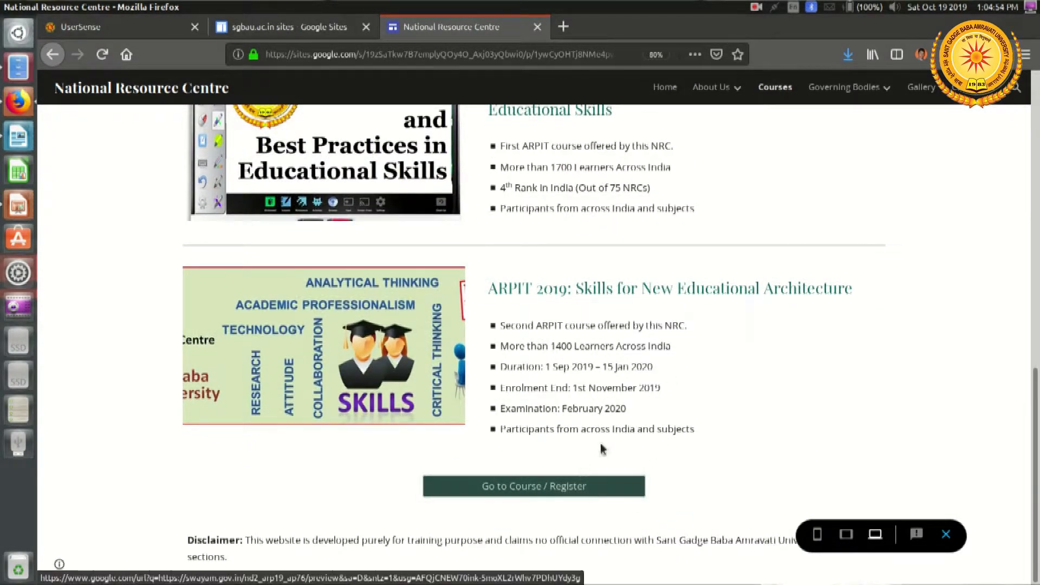
left_click(565, 494)
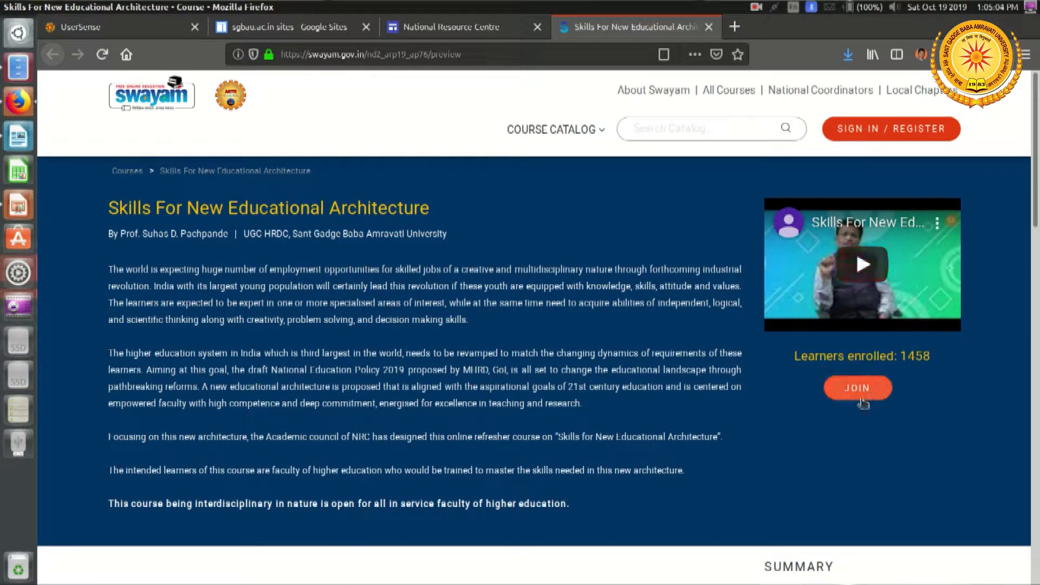
left_click(713, 30)
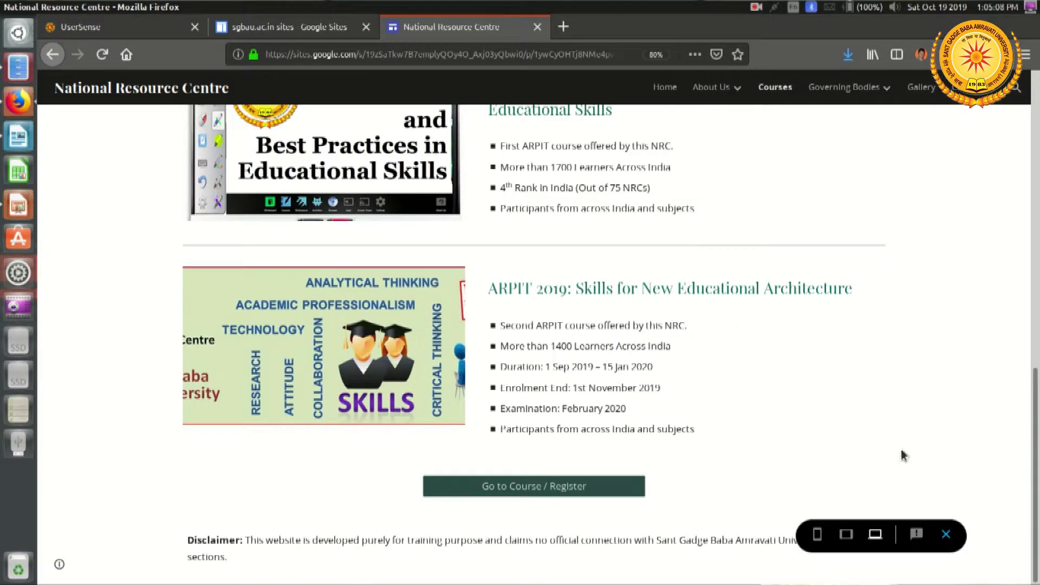
left_click(946, 535)
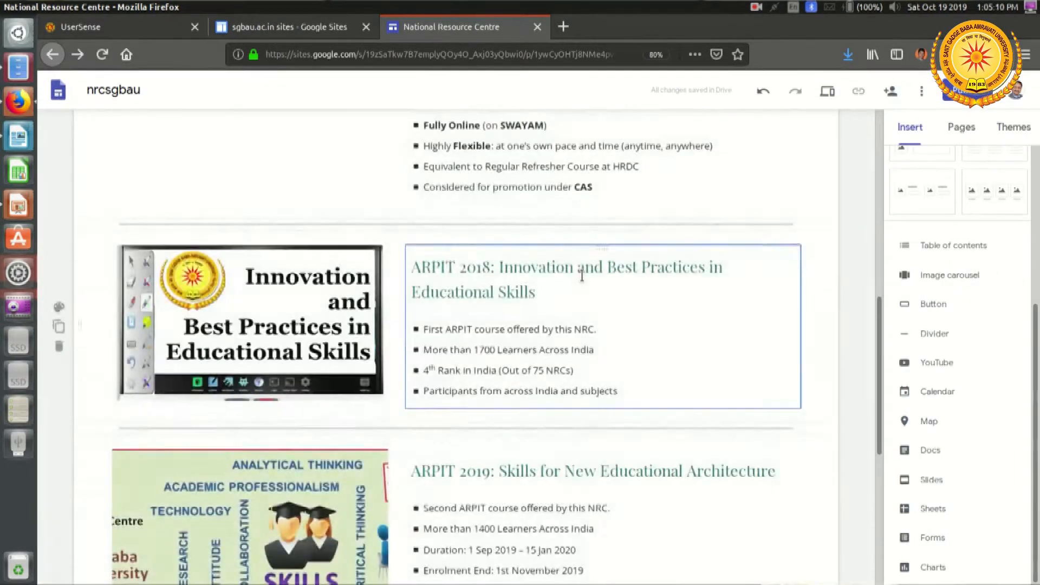
Open the Academic Council page under Governing Bodies and add a text box below its title.
scroll(582, 275, "up", 10)
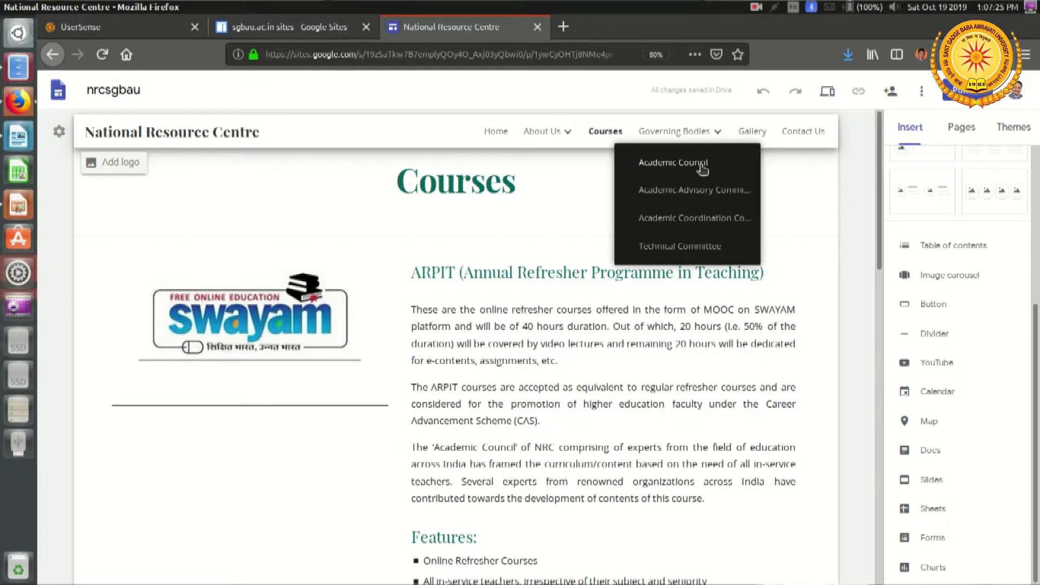
left_click(702, 169)
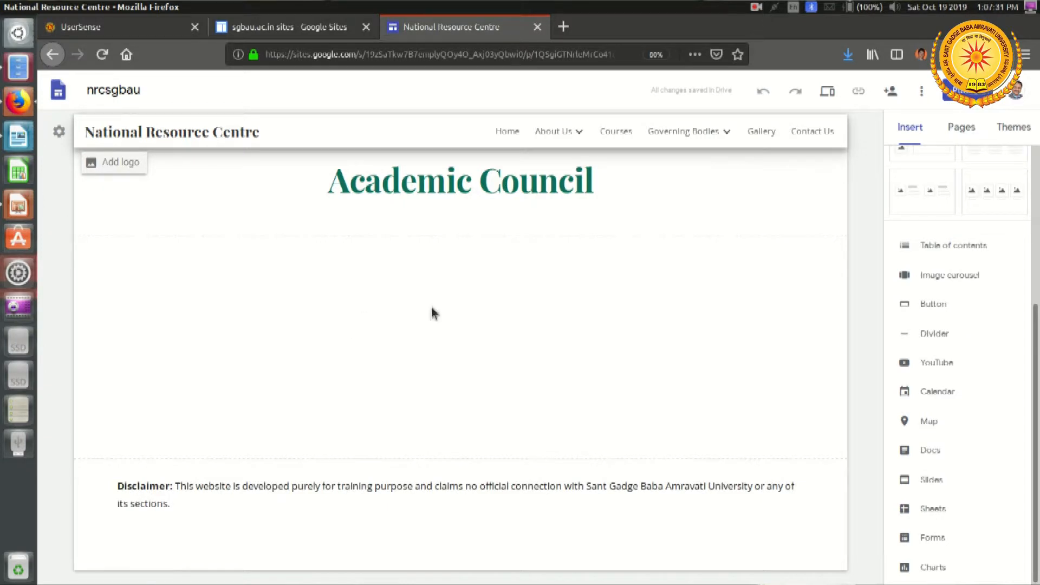
scroll(953, 269, "up", 5)
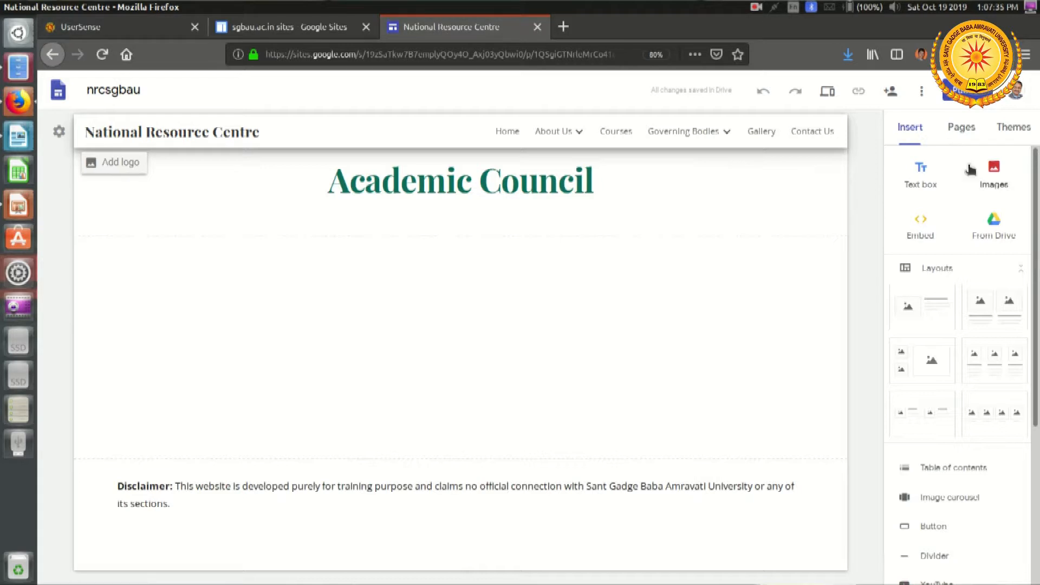
left_click(920, 173)
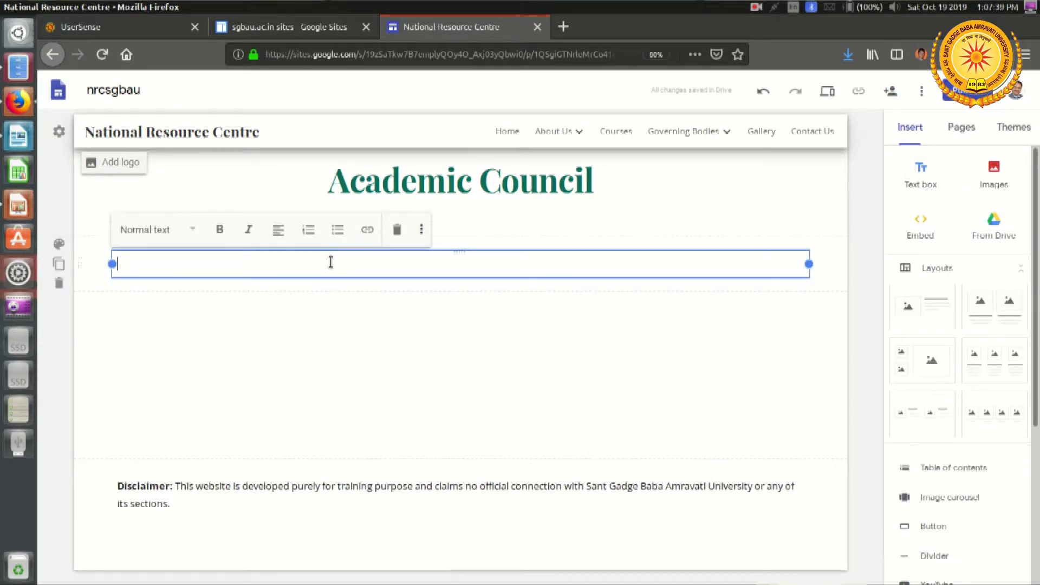
Switch to the Writer document and select the whole Academic Council member list, from the Chairman's entry through the Member Secretary's.
key("alt+Tab")
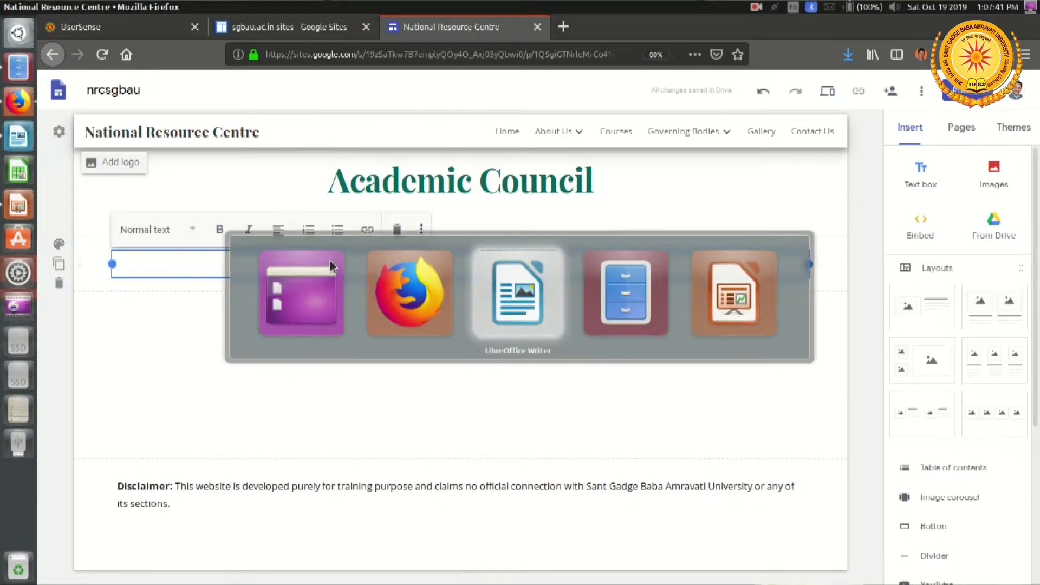
scroll(330, 262, "down", 6)
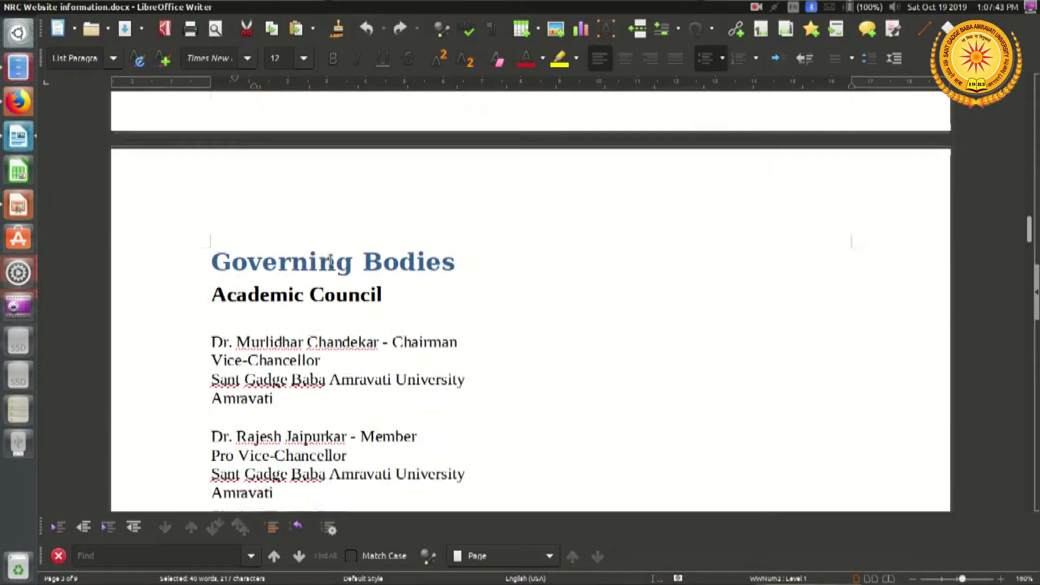
double_click(281, 245)
scroll(224, 157, "down", 3)
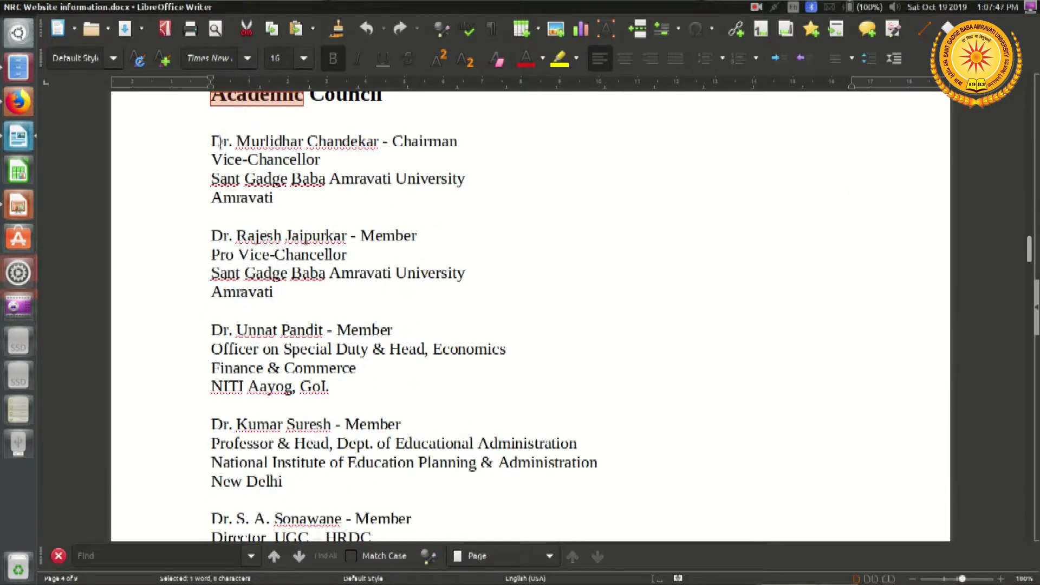
left_click_drag(213, 143, 320, 336)
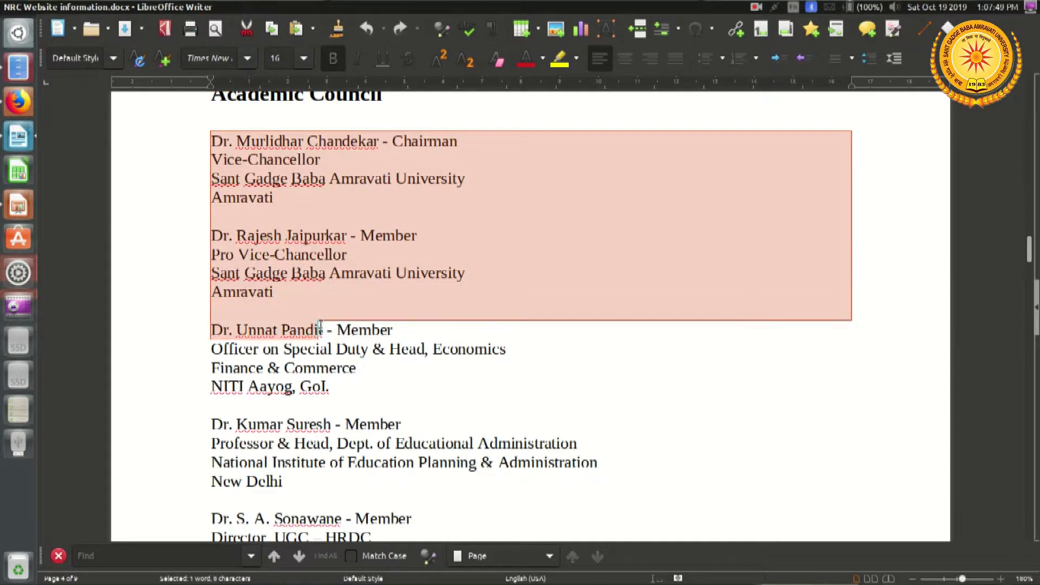
scroll(313, 320, "down", 4)
scroll(313, 321, "down", 5)
scroll(305, 328, "down", 14)
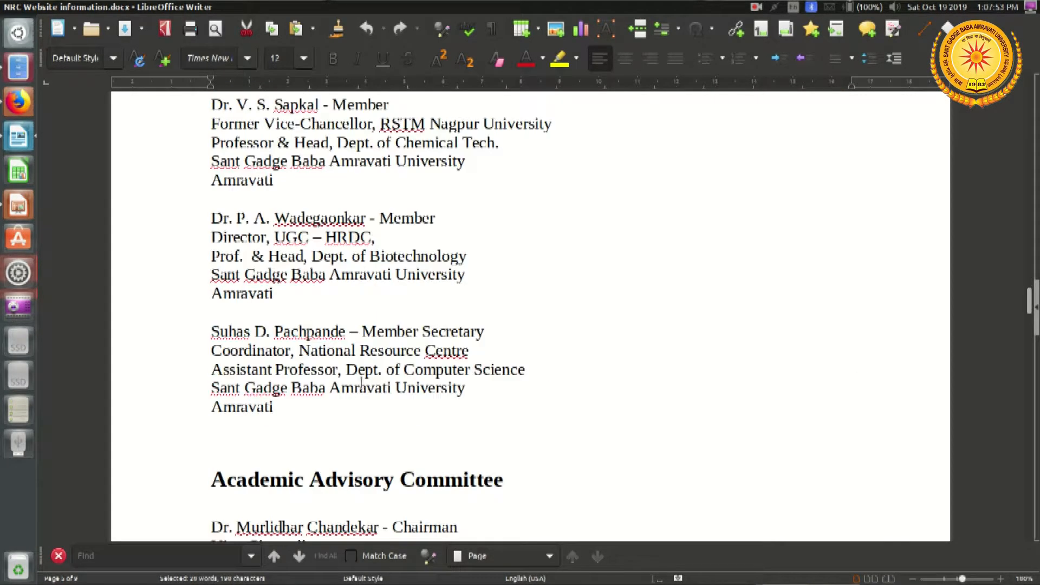
left_click(298, 411, "shift")
right_click(334, 161)
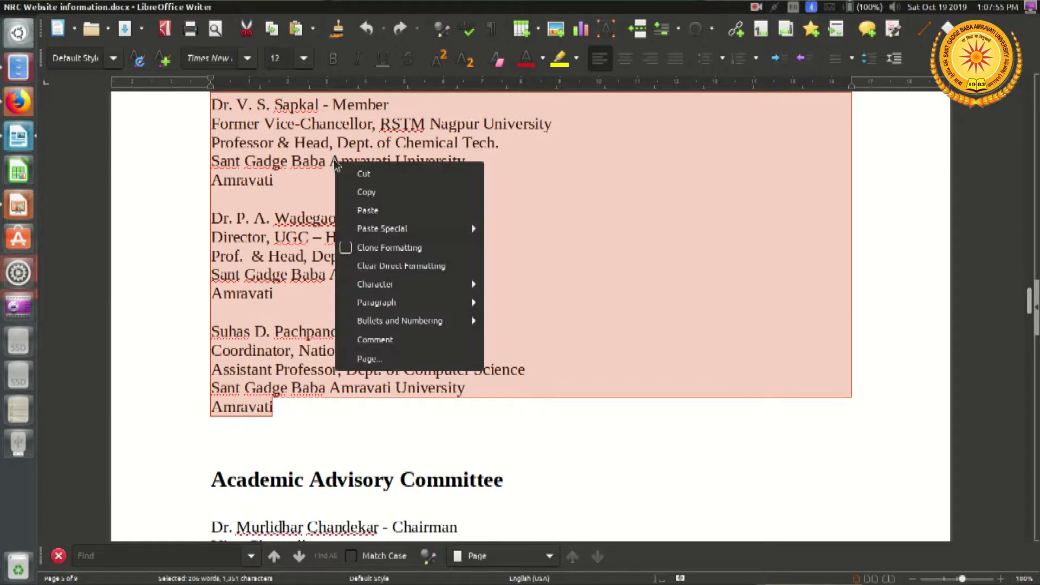
left_click(352, 207)
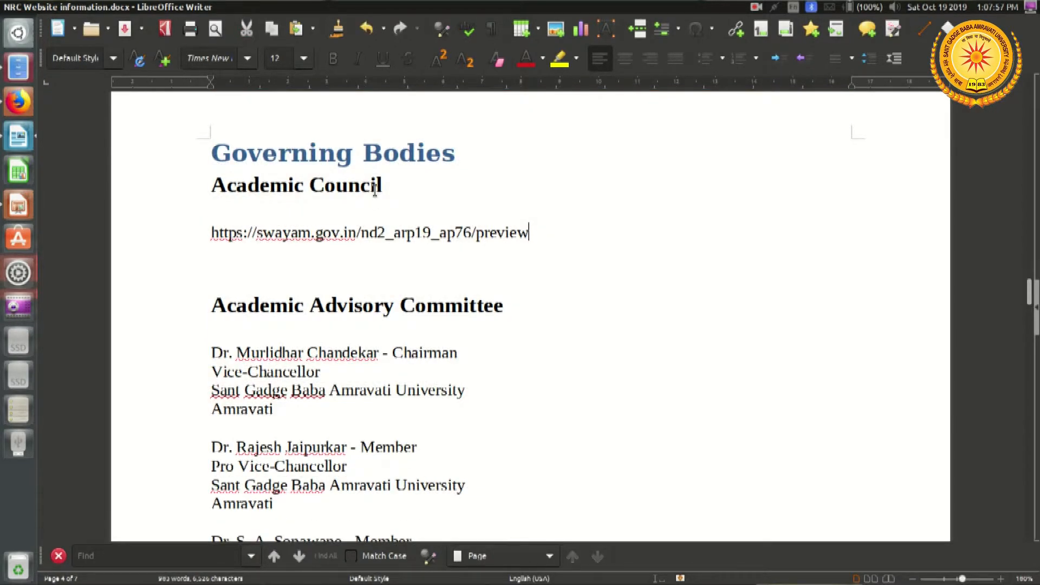
key("ctrl+z")
Copy the selected Academic Council list and paste it into the empty text box on the site's Academic Council page in Firefox.
right_click(318, 162)
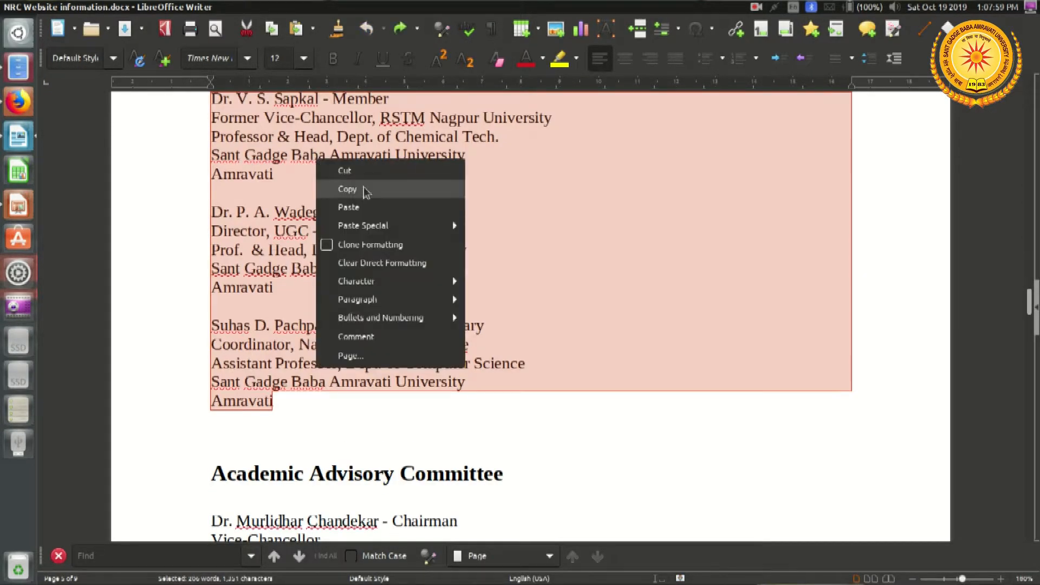
left_click(347, 189)
key("alt+Tab")
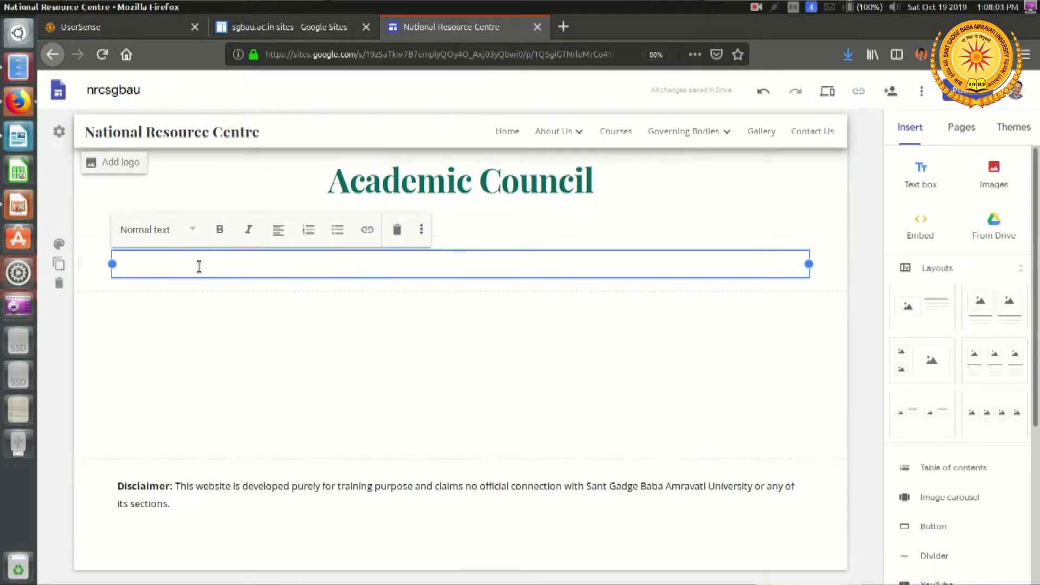
right_click(199, 266)
left_click(262, 329)
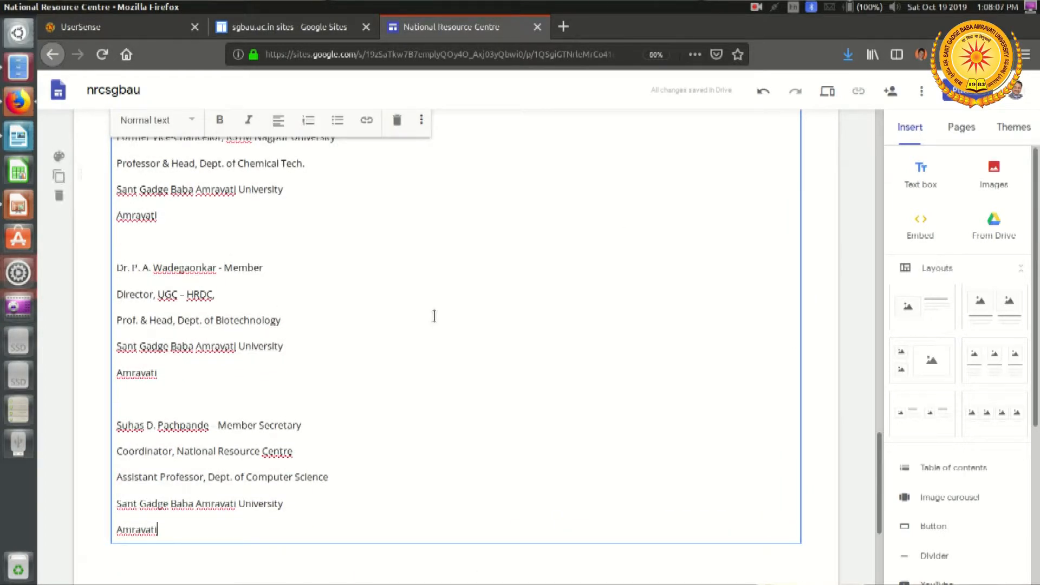
Apply the Subheading style to the name lines of the Member Secretary and the Biotechnology professor who directs UGC – HRDC.
left_click_drag(318, 427, 120, 430)
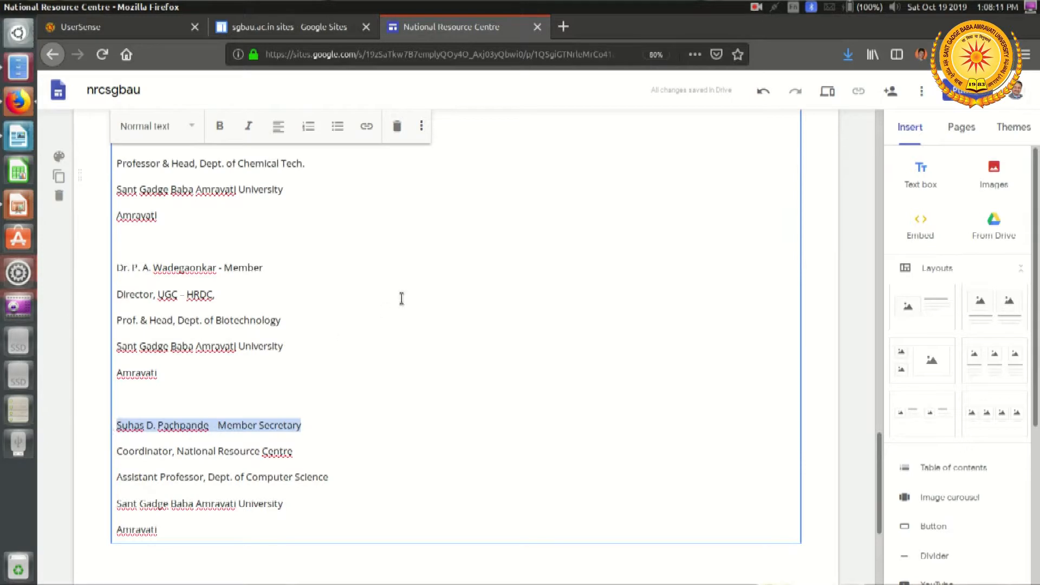
left_click(188, 126)
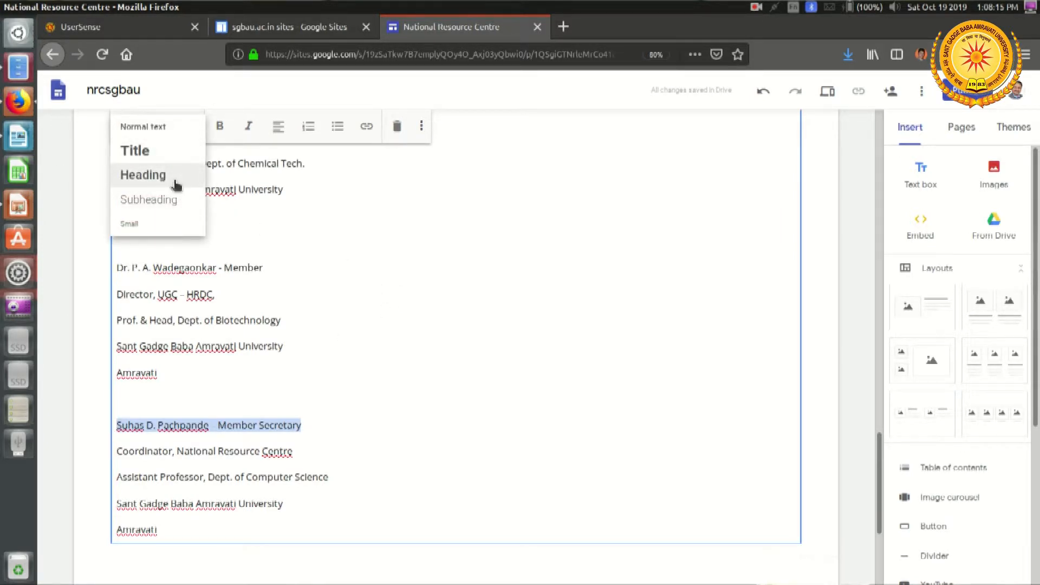
left_click(170, 201)
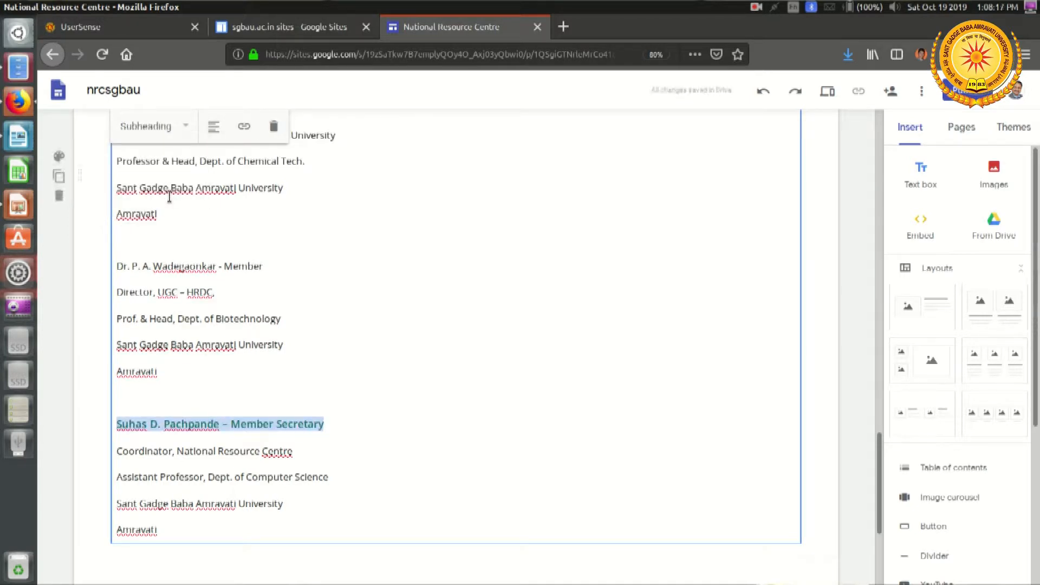
left_click_drag(283, 265, 92, 271)
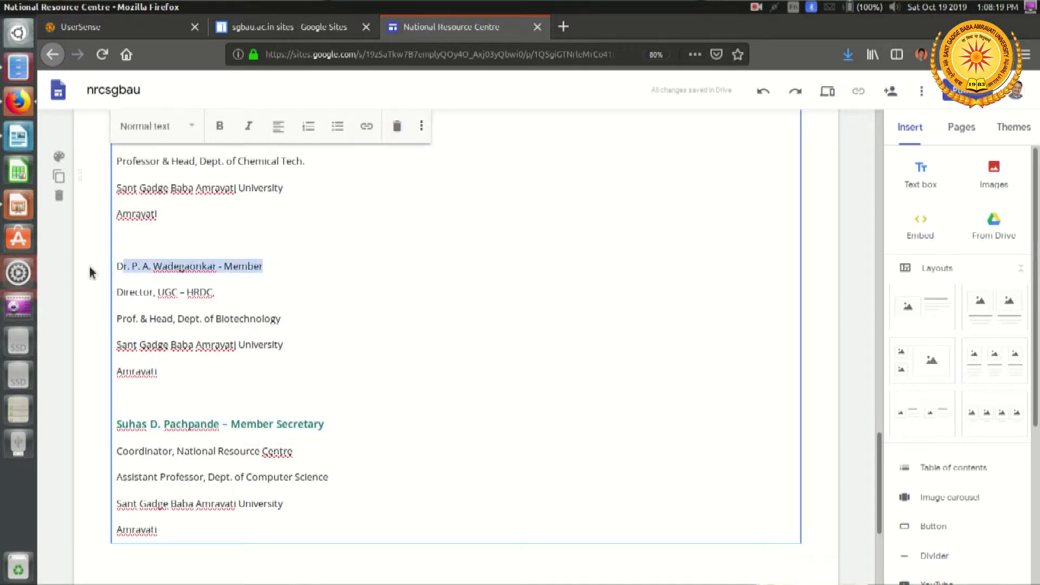
left_click(293, 268)
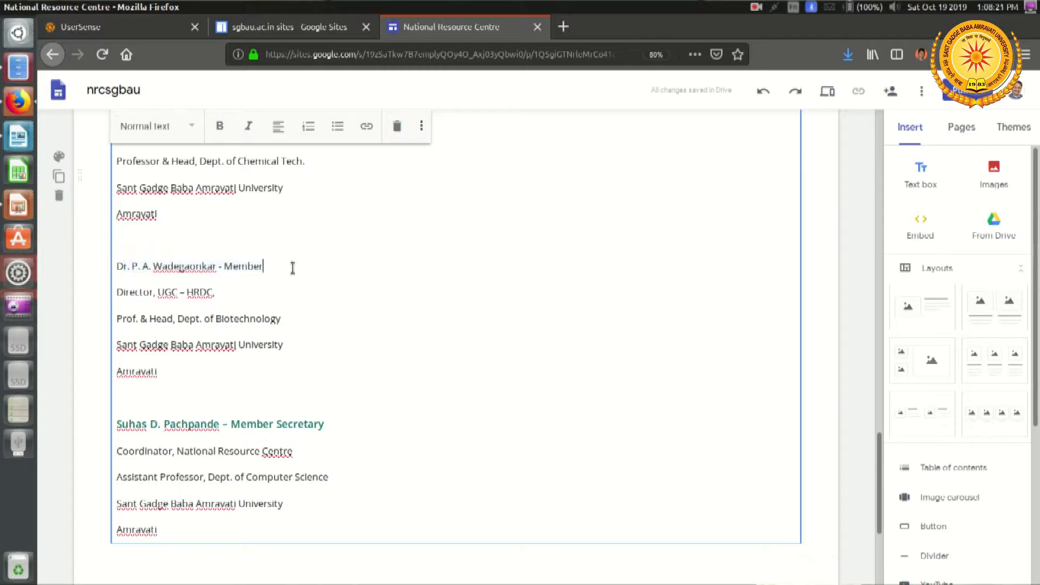
triple_click(293, 268)
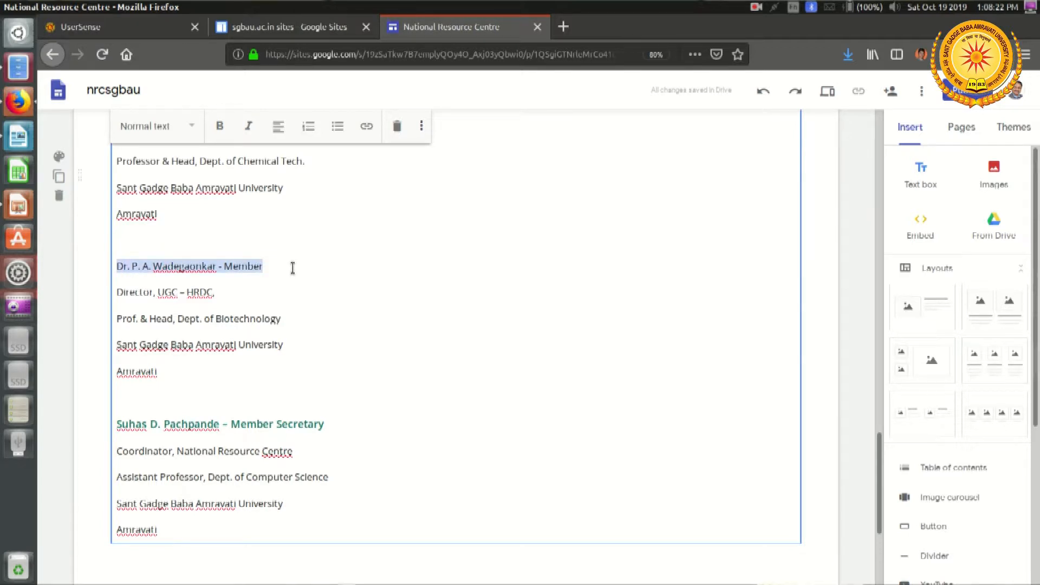
left_click(170, 125)
left_click(162, 201)
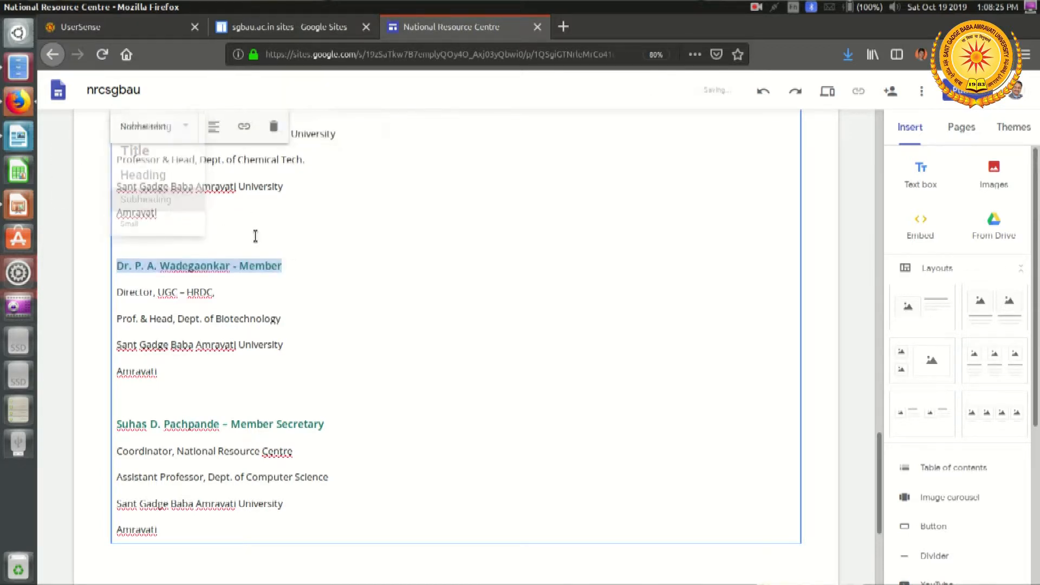
Apply the Subheading style to the name line of the former Vice-Chancellor of RSTM Nagpur University.
scroll(313, 189, "up", 2)
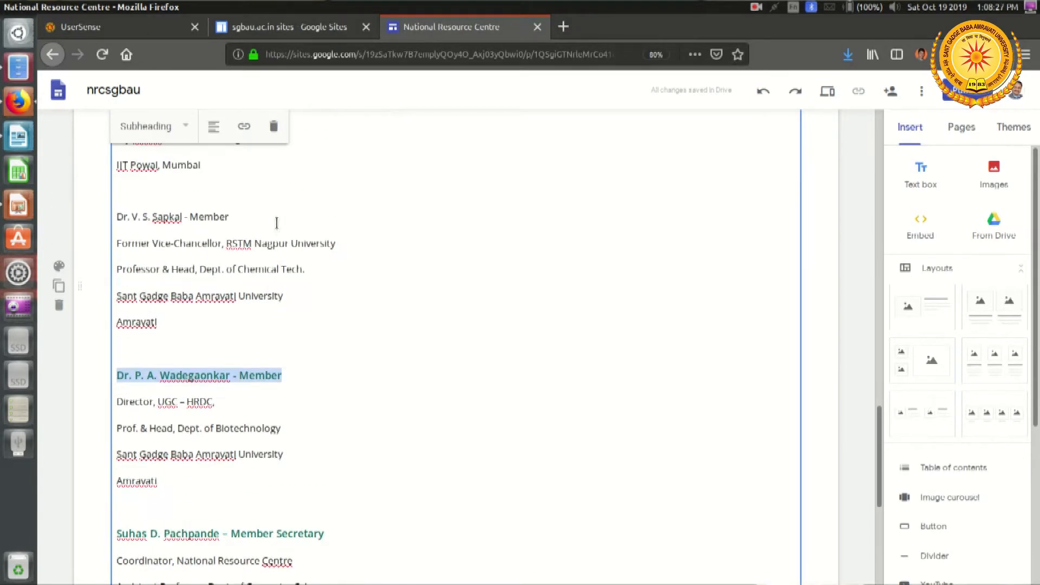
left_click(276, 222)
triple_click(273, 221)
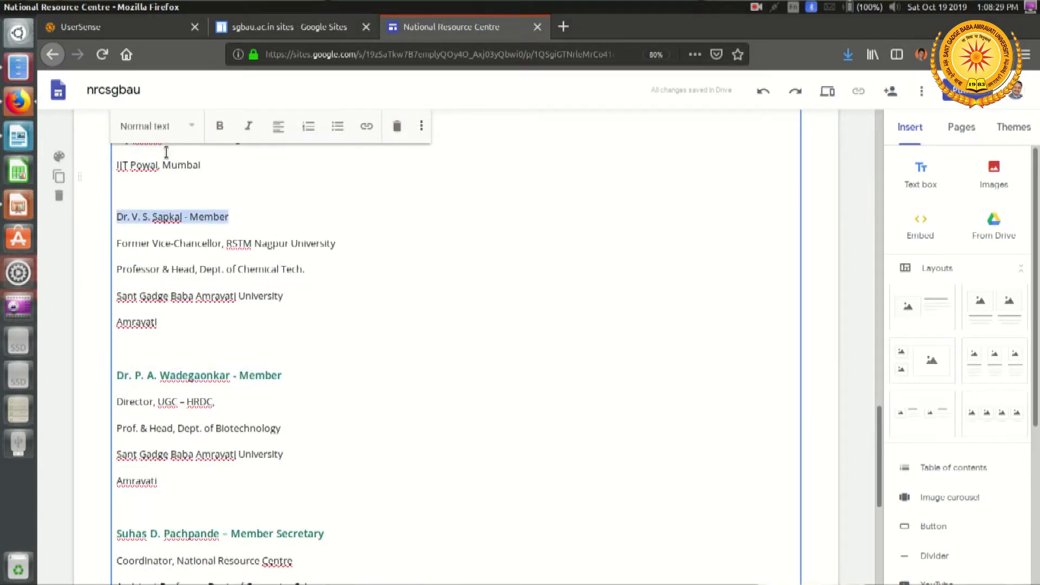
left_click(155, 128)
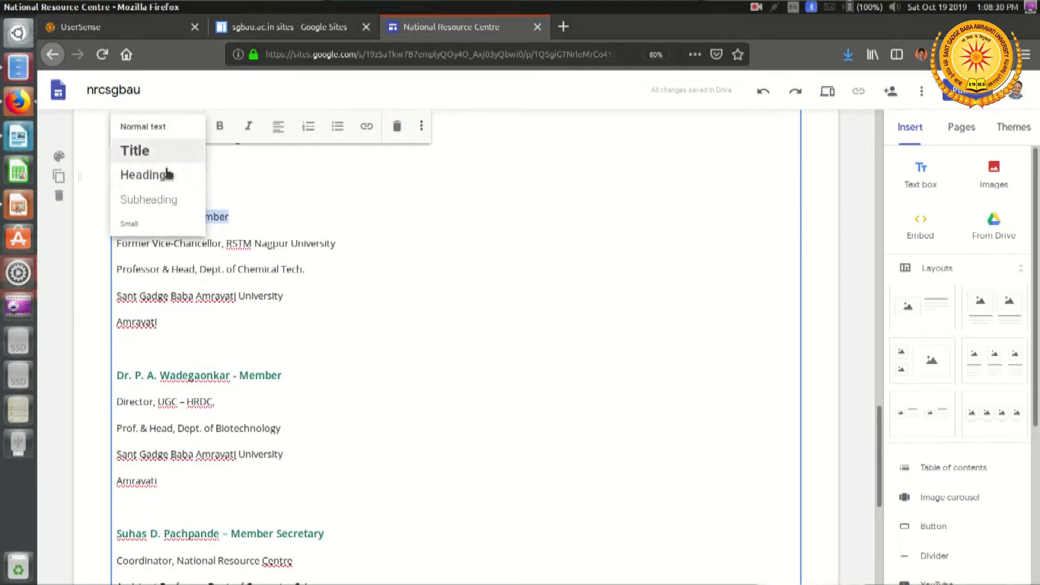
left_click(208, 205)
Apply the Subheading style to the name line of the member from IIT Powai, Mumbai.
scroll(282, 247, "up", 2)
left_click(273, 222)
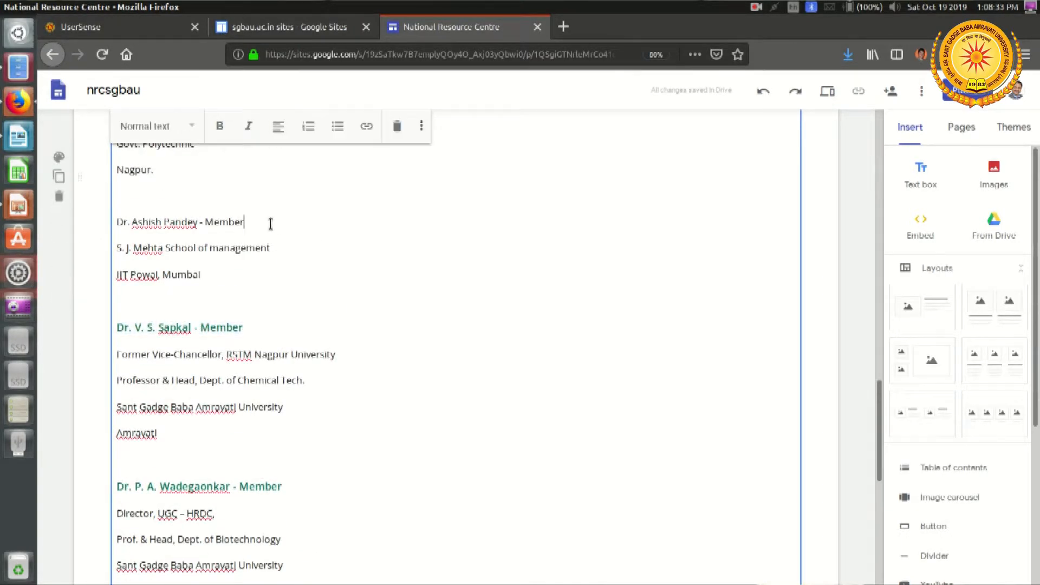
triple_click(271, 224)
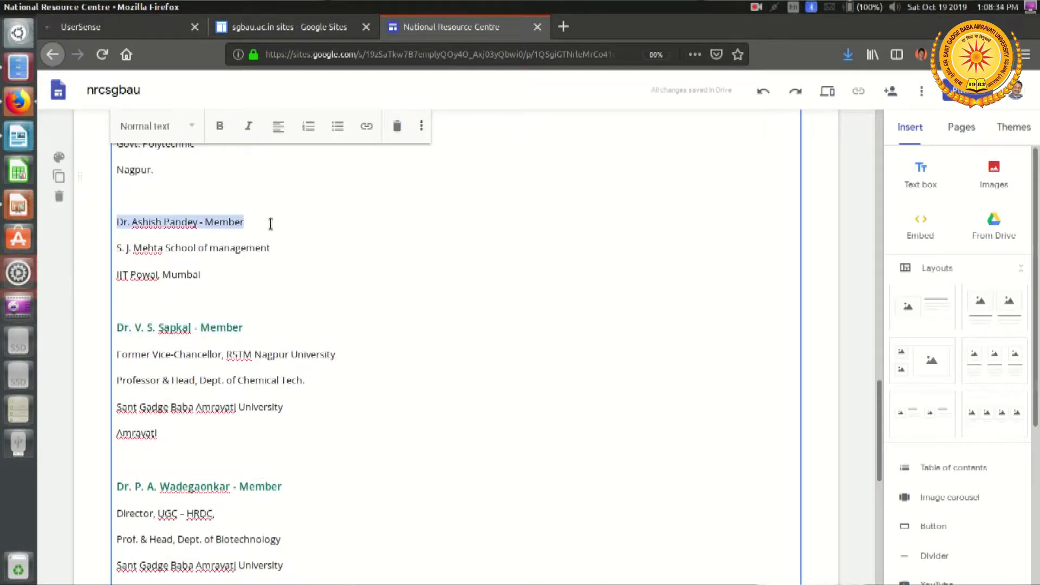
left_click(168, 128)
left_click(162, 205)
Apply the Subheading style to the name line of the member from Govt. Polytechnic, Nagpur.
scroll(276, 347, "up", 4)
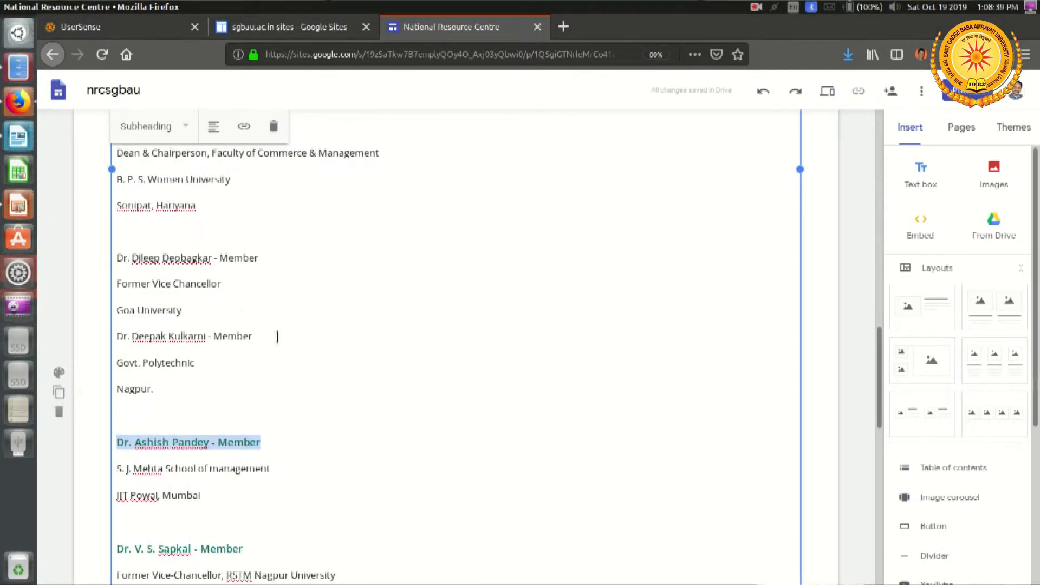
left_click(278, 336)
triple_click(277, 336)
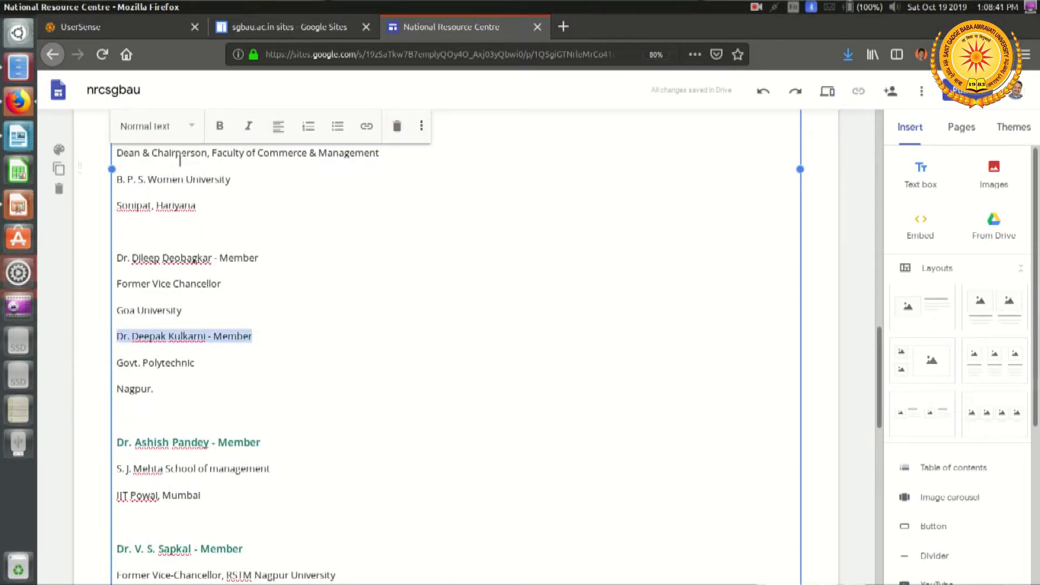
left_click(179, 133)
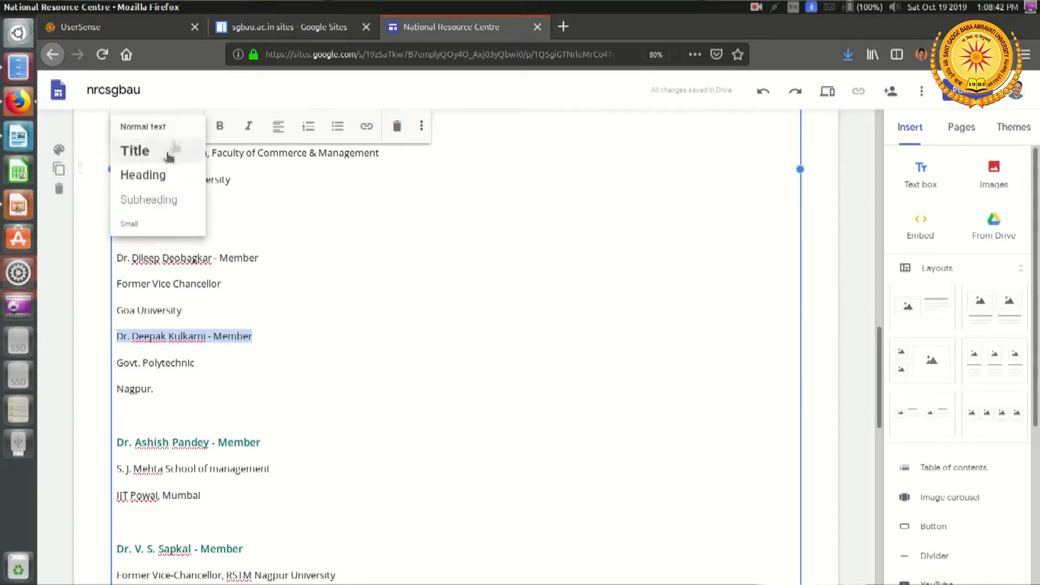
left_click(154, 199)
Remove the blank line below the Govt. Polytechnic, Nagpur entry and insert a blank line after Goa University.
left_click(154, 415)
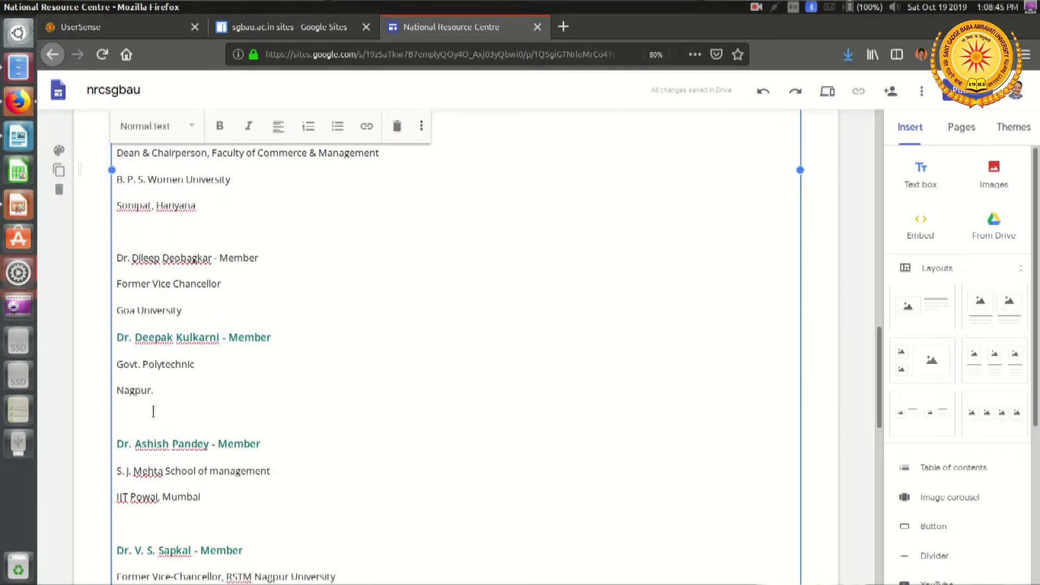
key("Delete")
left_click(264, 306)
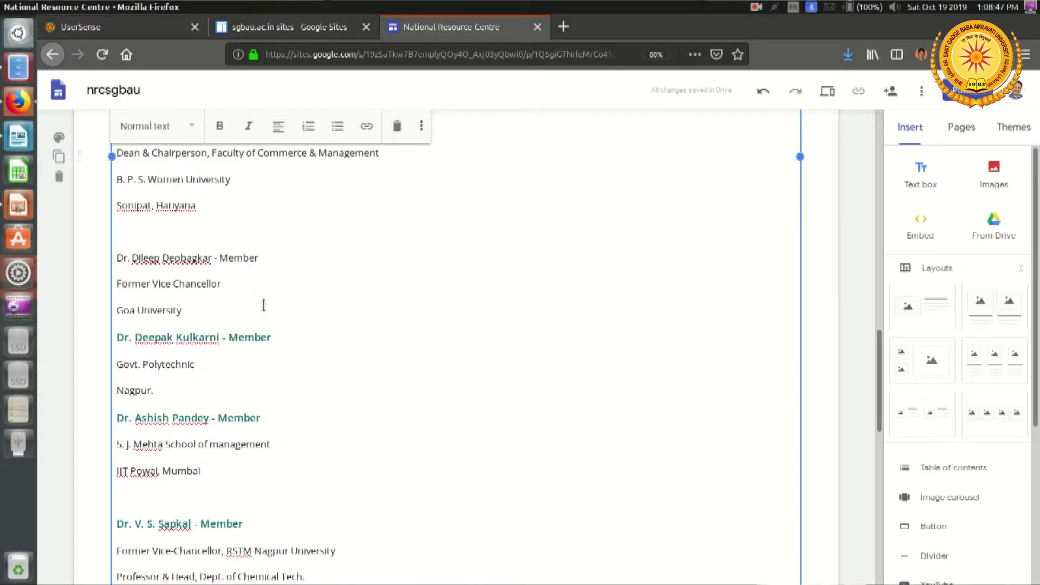
key("Return")
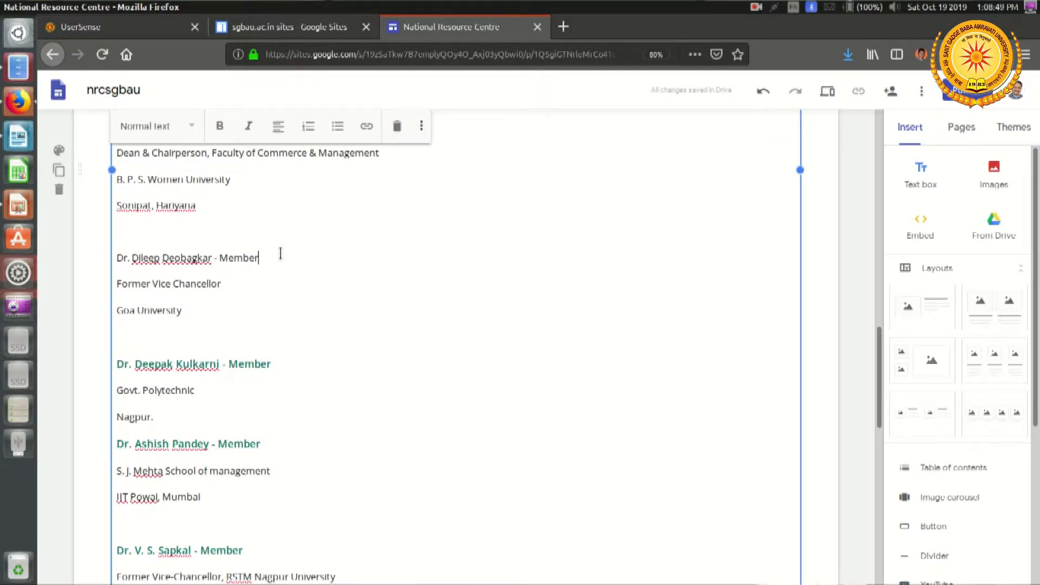
Apply the Subheading style to the name lines of the former Vice Chancellor of Goa University and the B. P. S. Women University dean.
triple_click(281, 253)
left_click(160, 133)
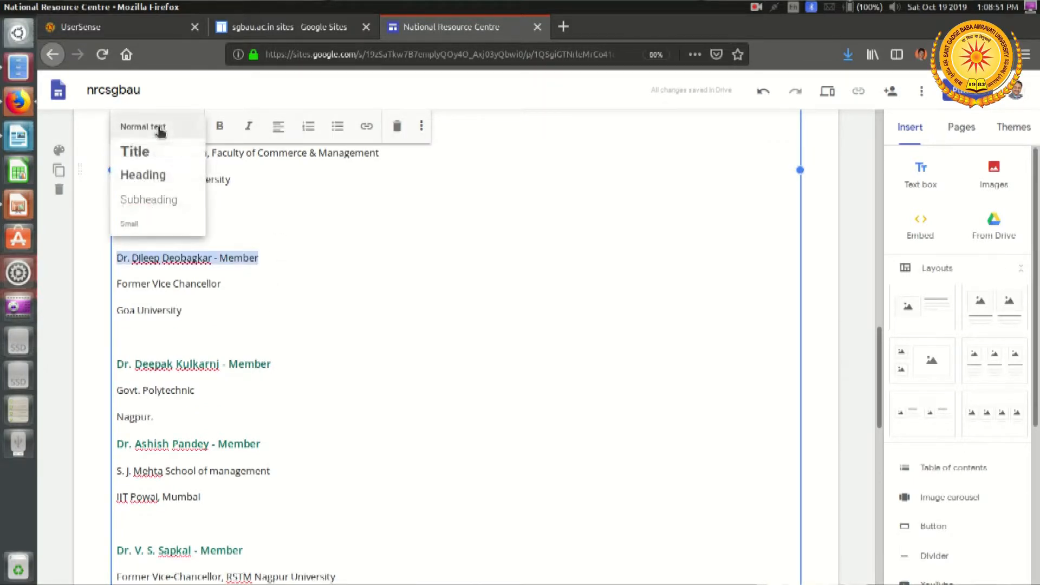
left_click(168, 198)
scroll(302, 332, "up", 3)
left_click(267, 236)
triple_click(265, 244)
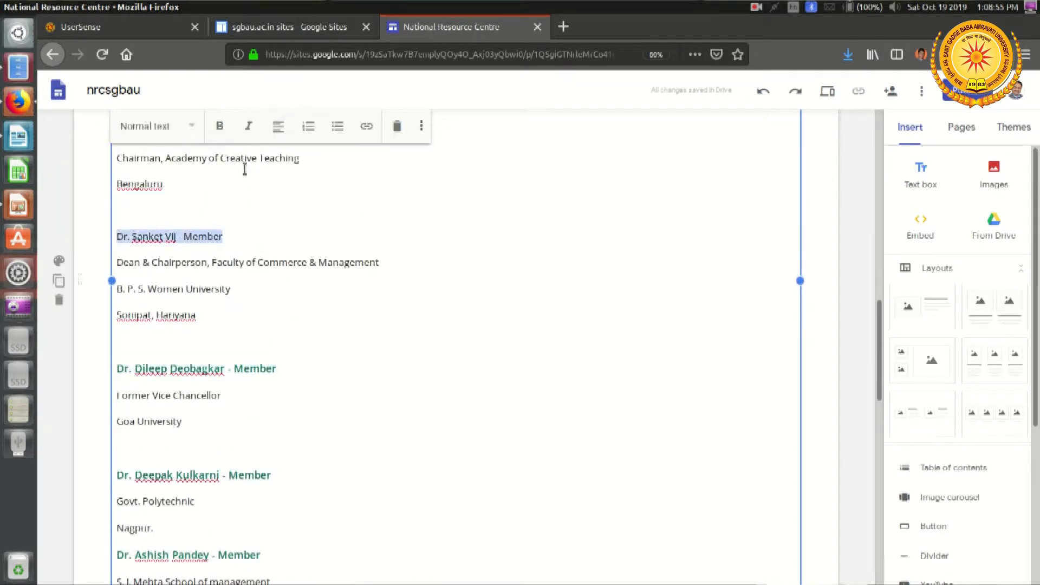
left_click(182, 139)
left_click(168, 199)
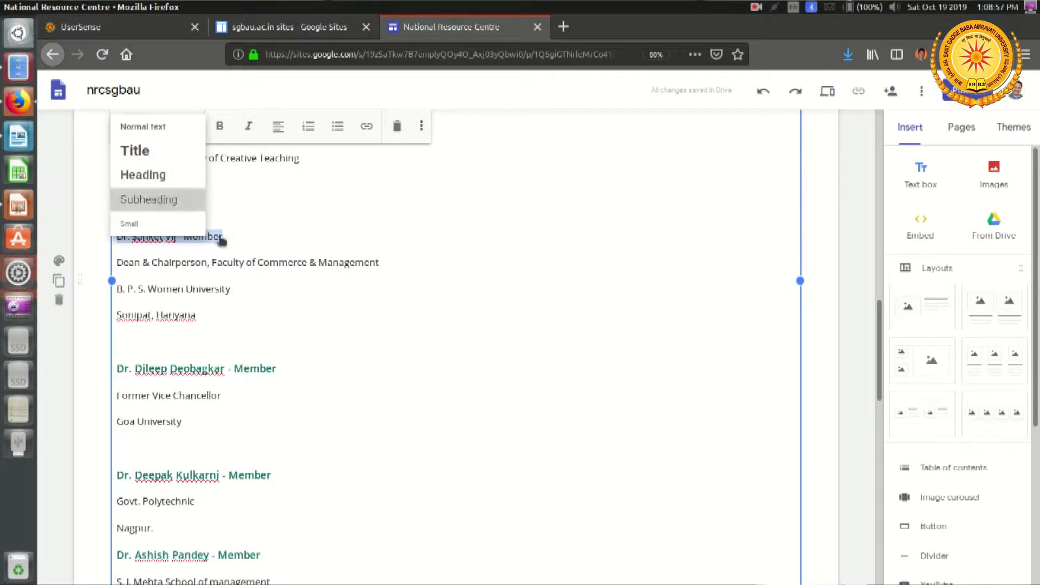
Apply the Subheading style to the name line of the Academy of Creative Teaching chairman from Bengaluru.
scroll(346, 341, "up", 4)
left_click(297, 271)
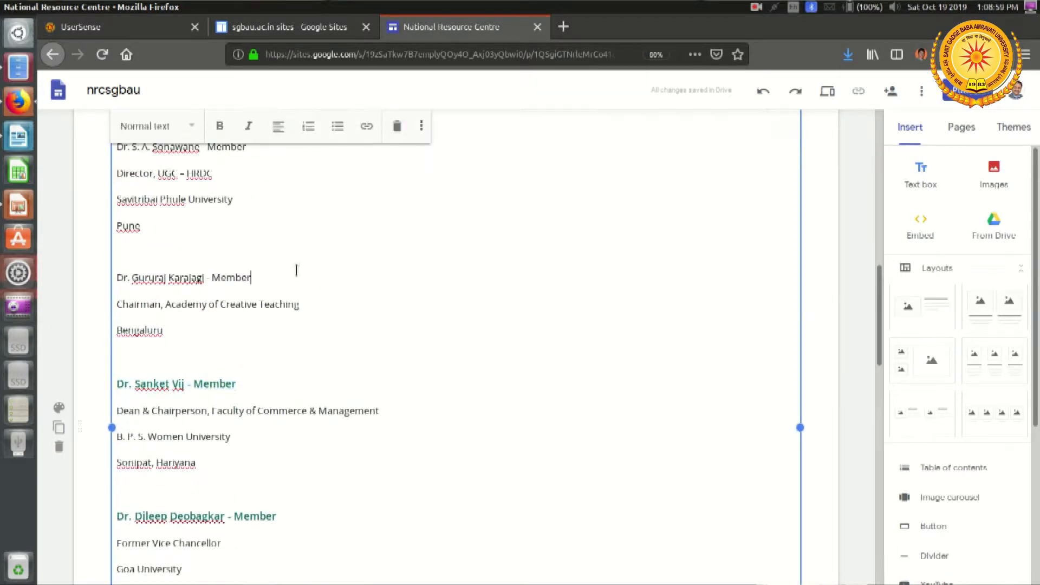
triple_click(296, 270)
left_click(168, 139)
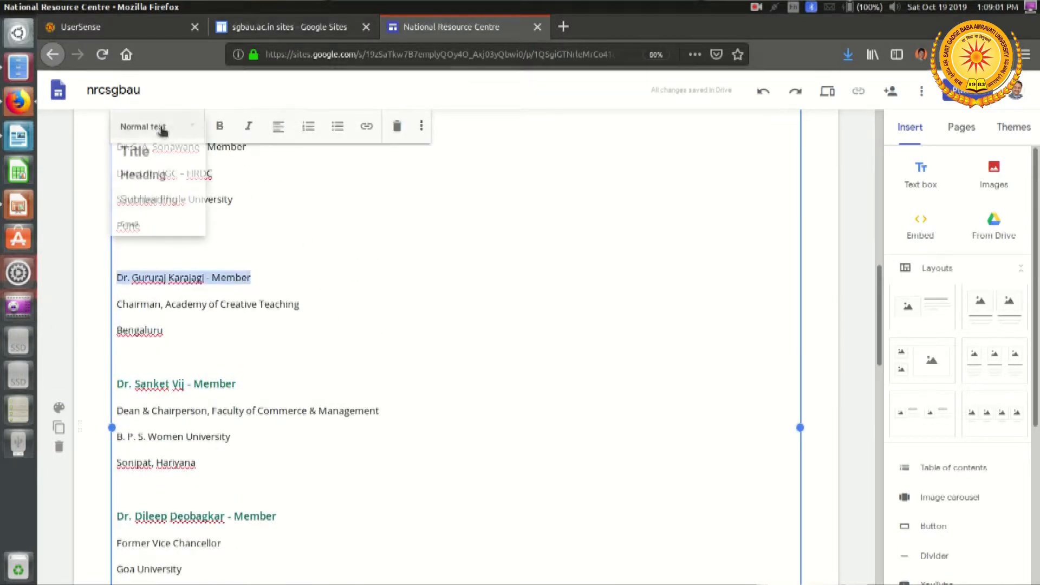
left_click(176, 202)
Apply the Subheading style to the name line of the UGC – HRDC Director from Savitribai Phule University, Pune.
scroll(297, 288, "up", 2)
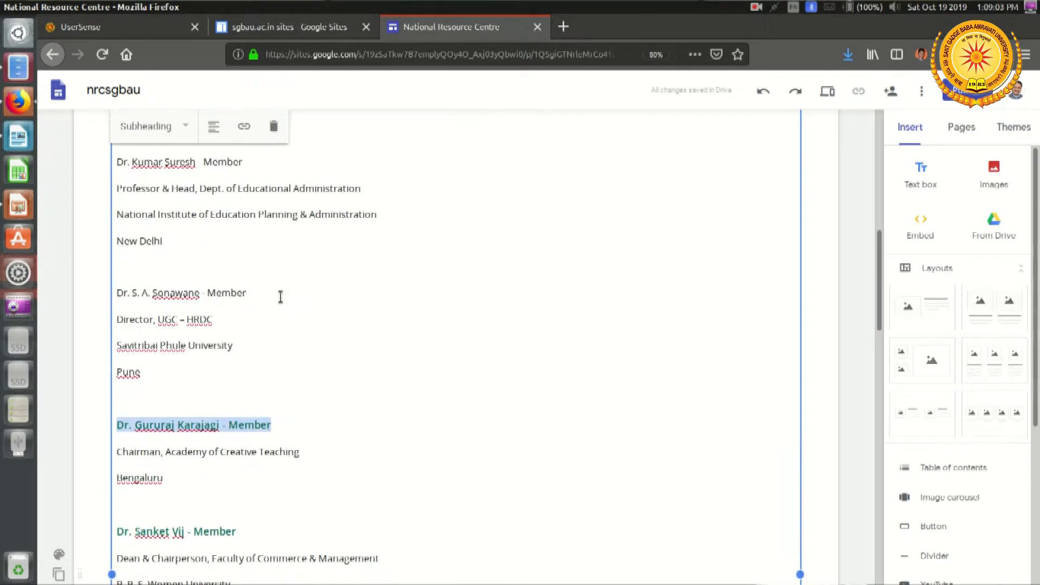
left_click(279, 296)
triple_click(279, 297)
left_click(184, 126)
left_click(175, 202)
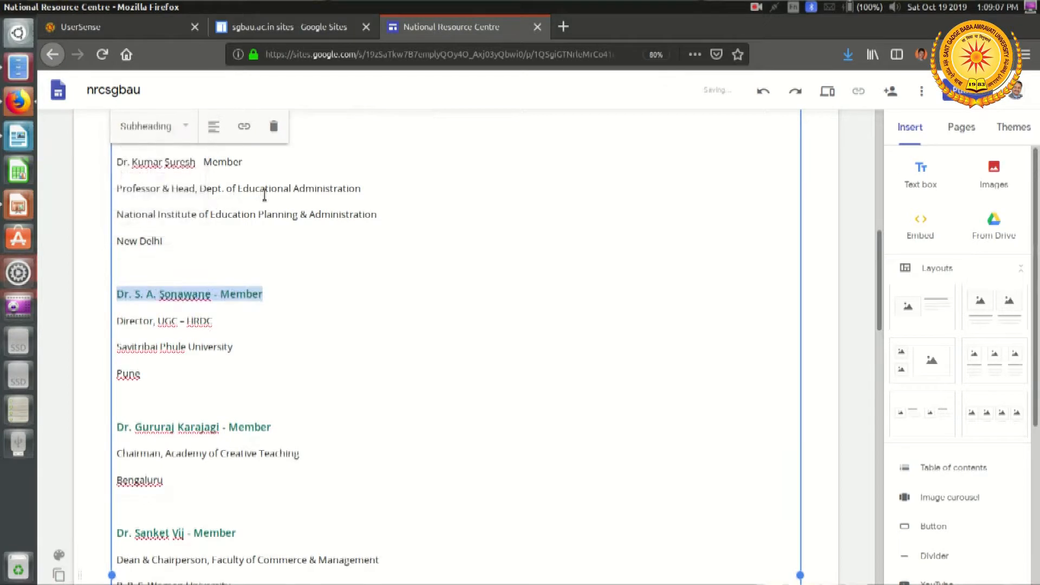
Apply the Subheading style to the name line of the National Institute of Education Planning & Administration member from New Delhi.
scroll(265, 195, "up", 2)
left_click(258, 225)
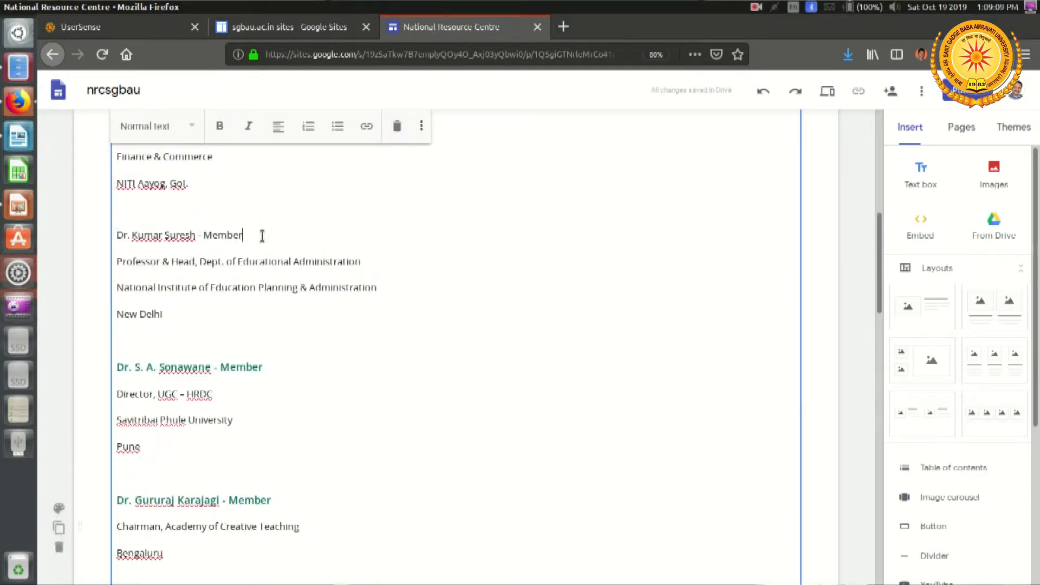
triple_click(262, 235)
left_click(139, 133)
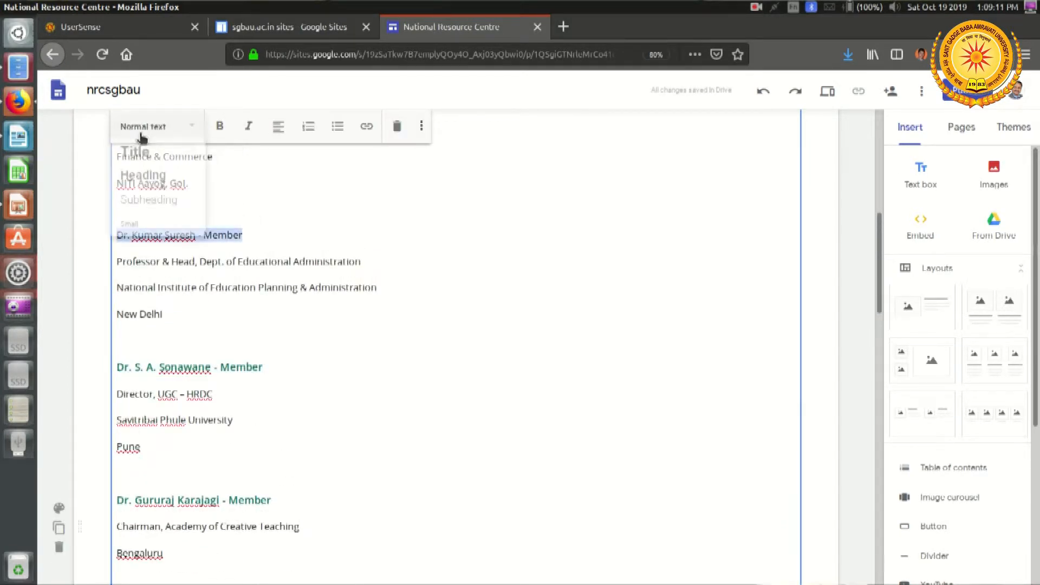
left_click(157, 199)
Apply the Subheading style to the name line of the NITI Aayog member.
scroll(268, 245, "up", 4)
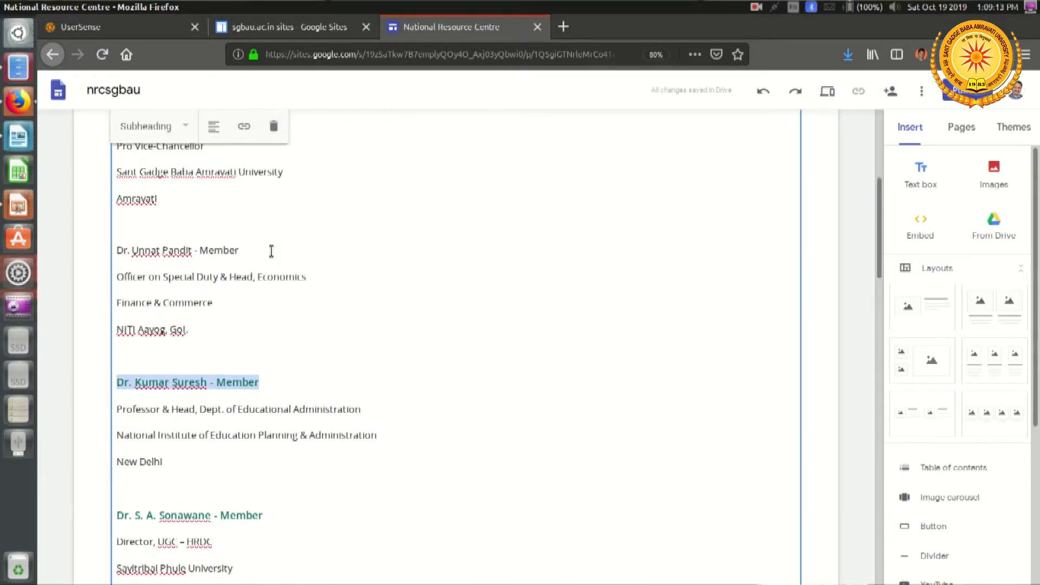
left_click(269, 246)
triple_click(271, 250)
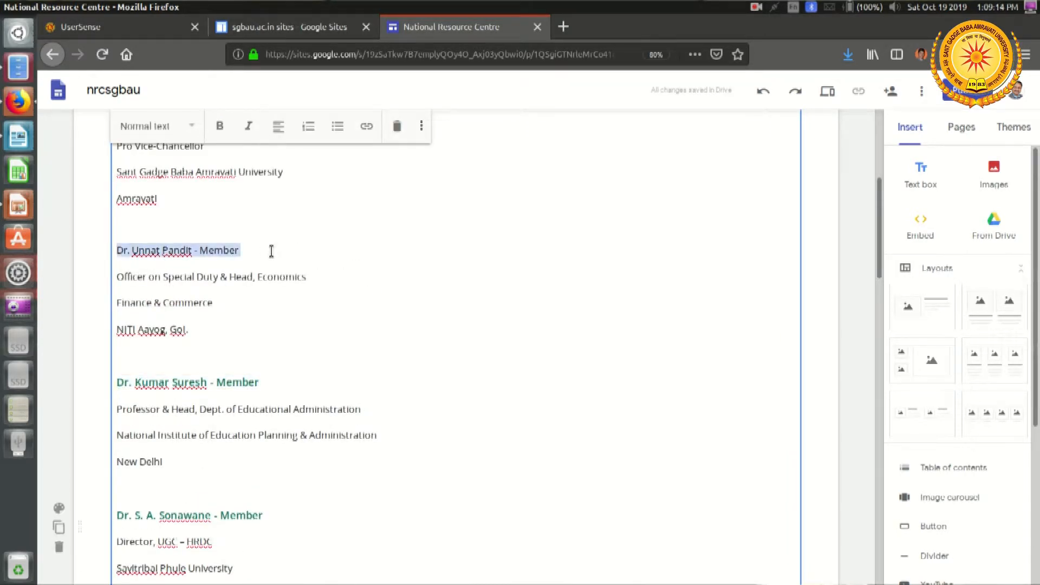
left_click(177, 127)
left_click(158, 198)
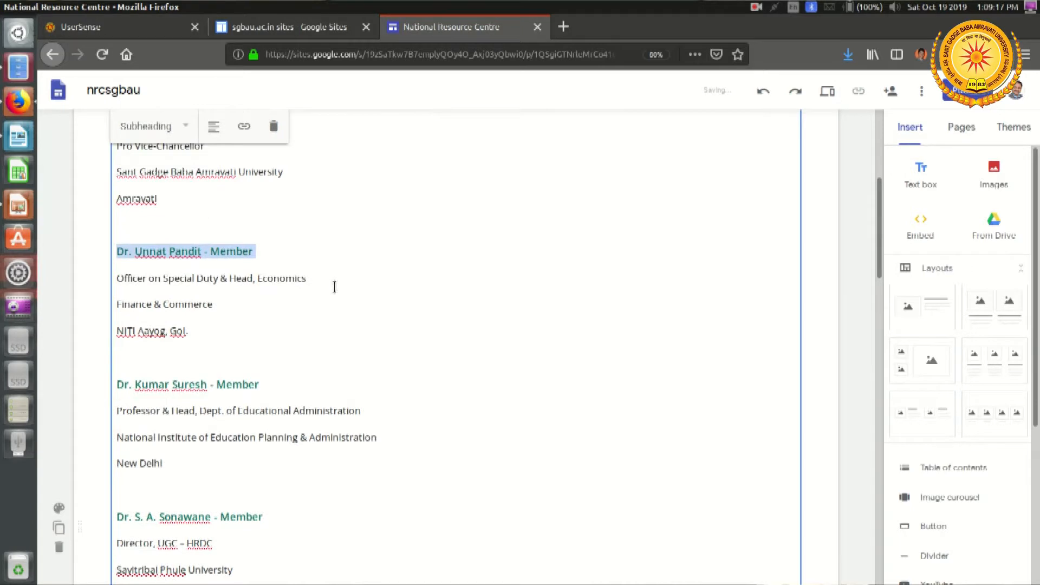
Apply the Subheading style to the name line of the Pro Vice-Chancellor of Sant Gadge Baba Amravati University.
scroll(324, 287, "up", 3)
left_click(274, 221)
triple_click(275, 220)
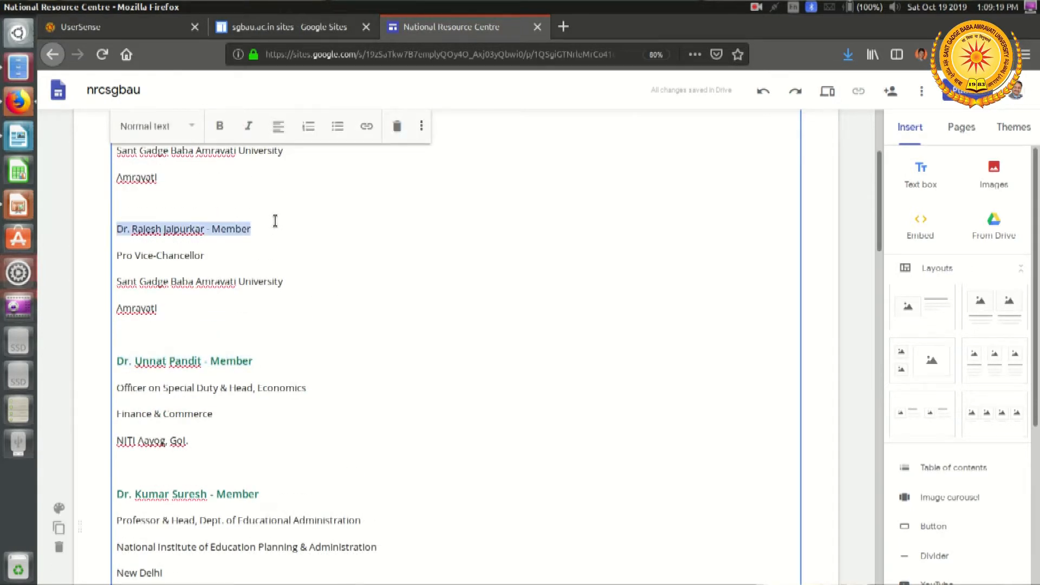
left_click(155, 128)
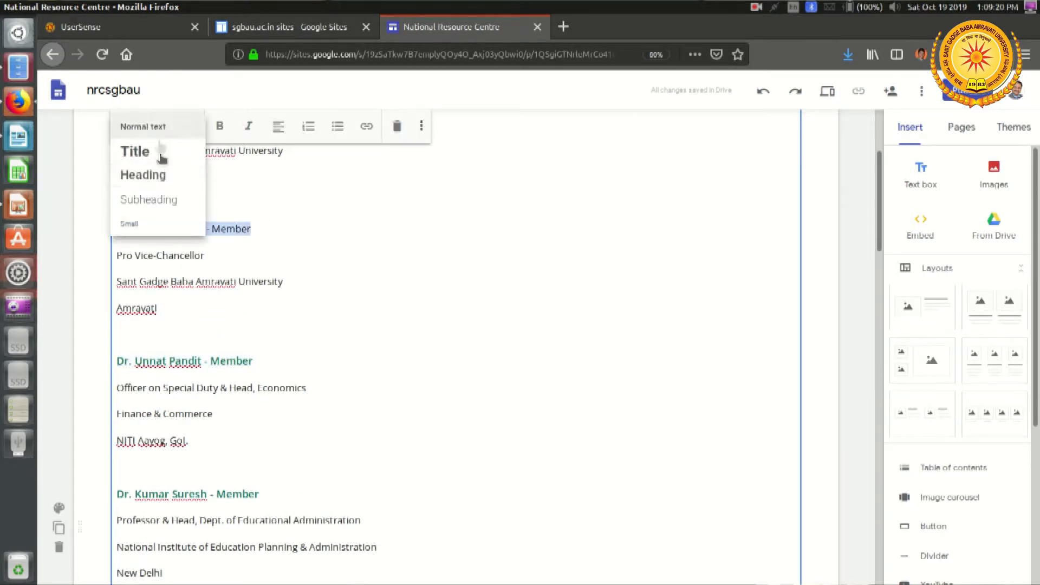
left_click(167, 203)
Apply the Subheading style to the chairman's name line at the start of the Academic Council list and deselect the text box.
scroll(279, 261, "up", 3)
left_click(305, 267)
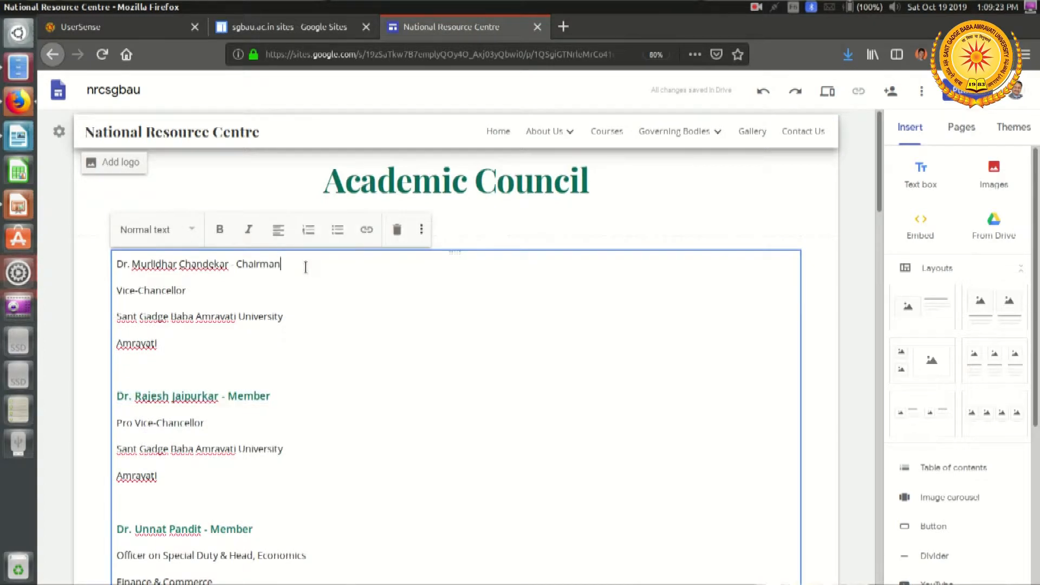
triple_click(306, 267)
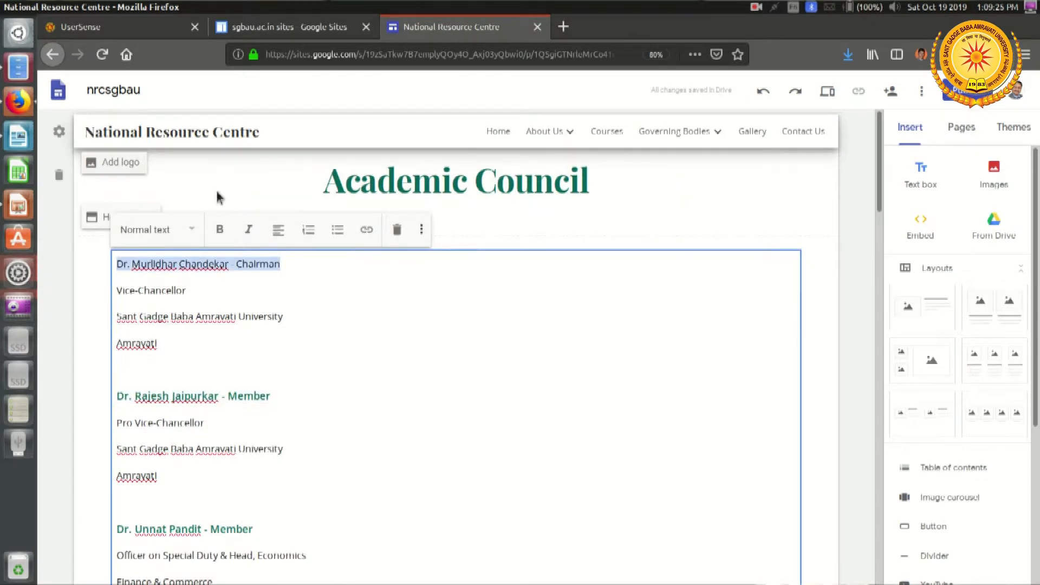
left_click(162, 240)
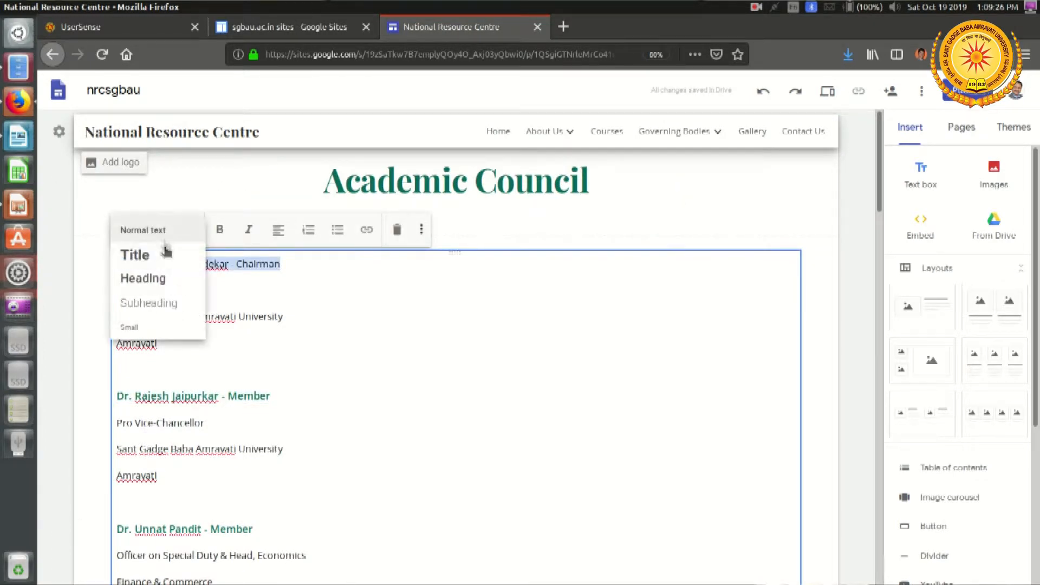
left_click(164, 301)
left_click(787, 204)
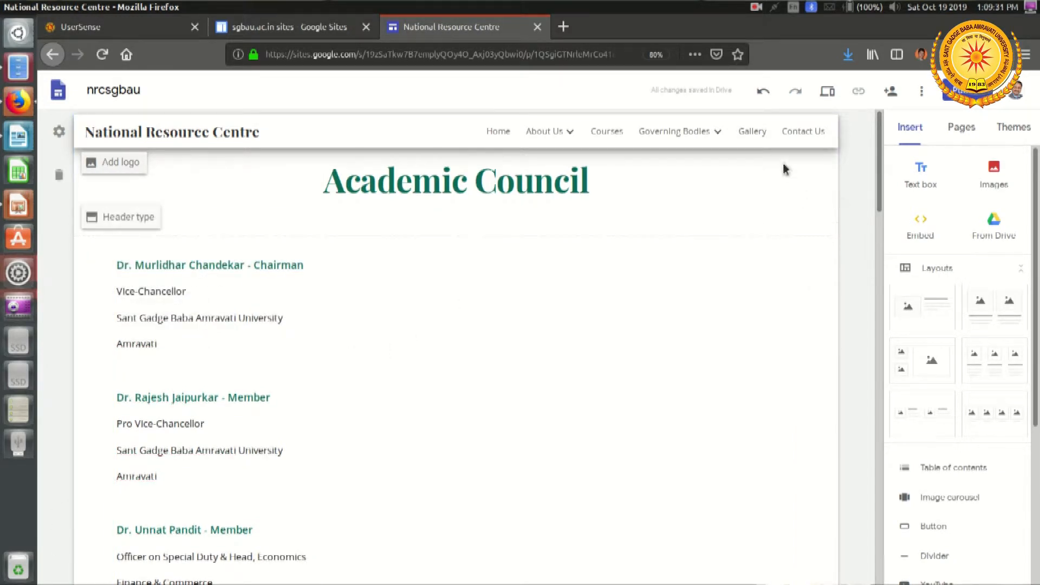
Preview the Academic Council page, review the styled member list down to the disclaimer, and exit the preview.
left_click(828, 92)
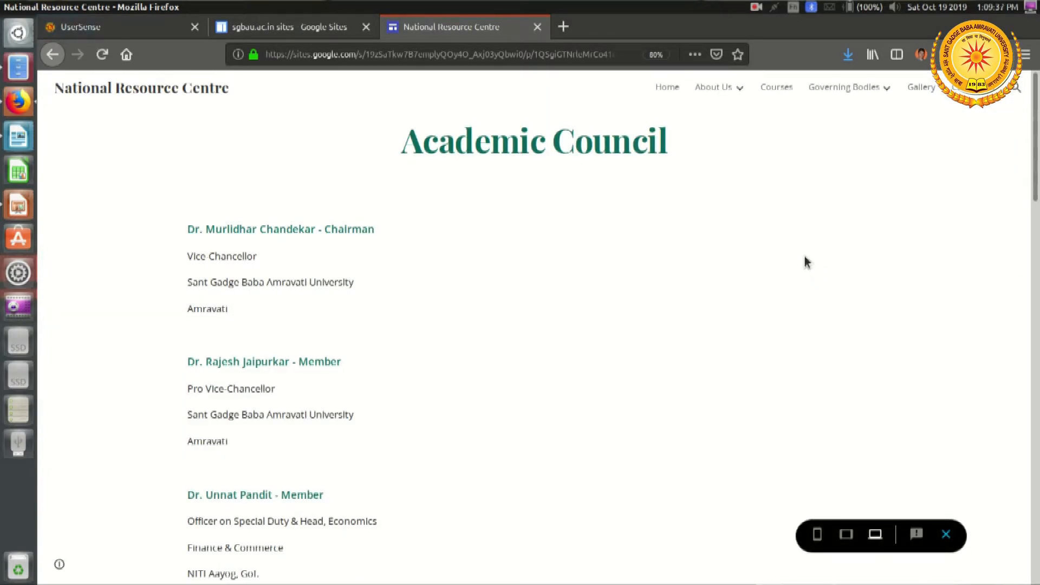
scroll(803, 262, "down", 1)
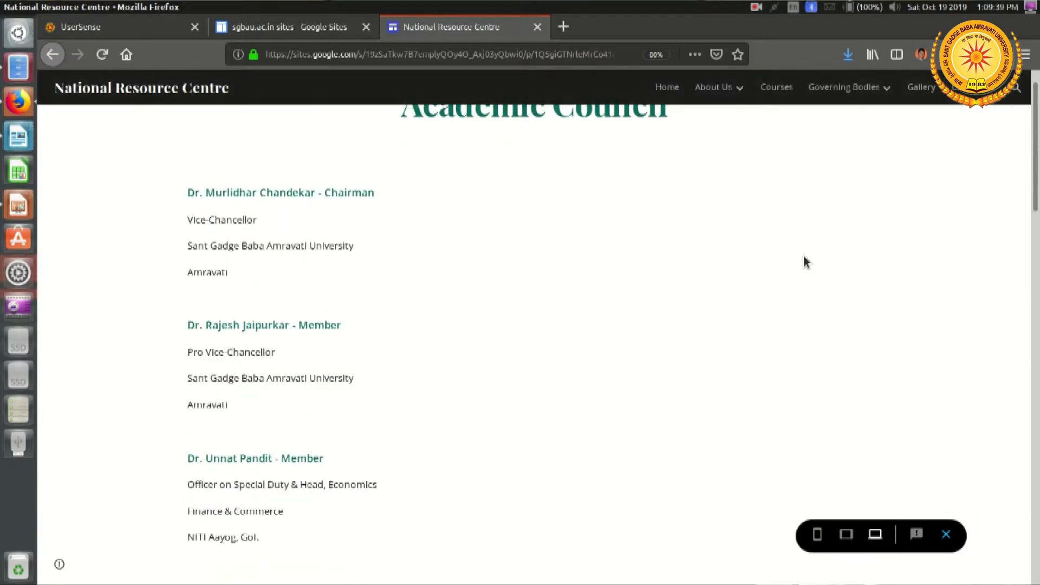
scroll(804, 262, "down", 1)
scroll(804, 263, "up", 2)
scroll(804, 262, "down", 2)
scroll(804, 262, "down", 10)
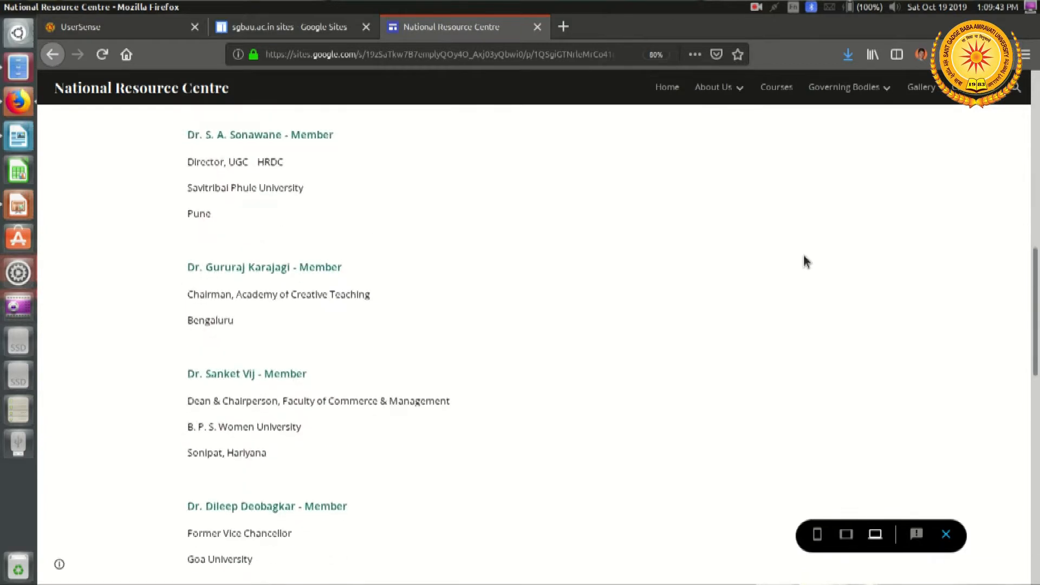
scroll(804, 262, "down", 13)
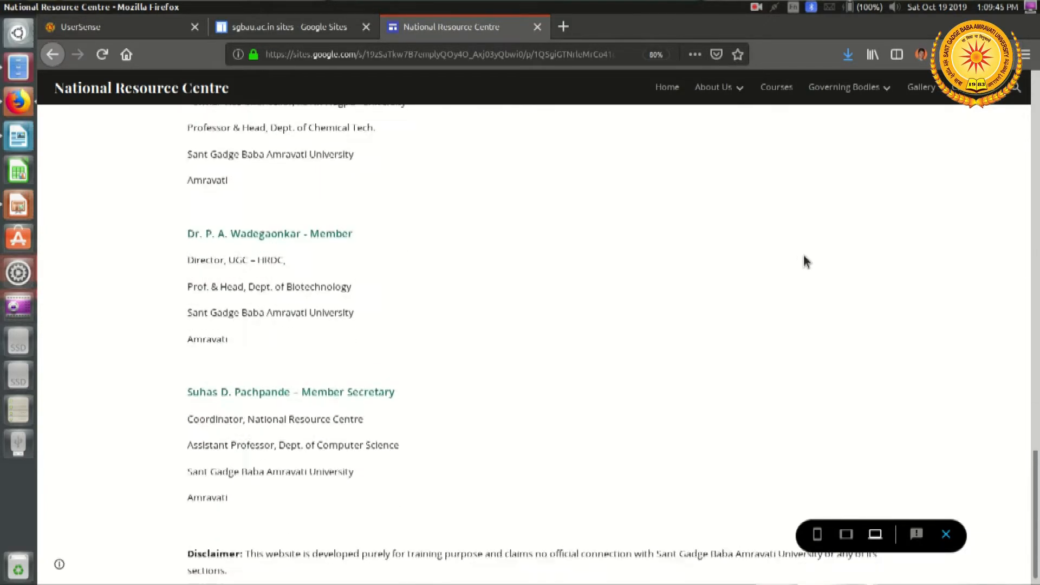
scroll(430, 304, "down", 1)
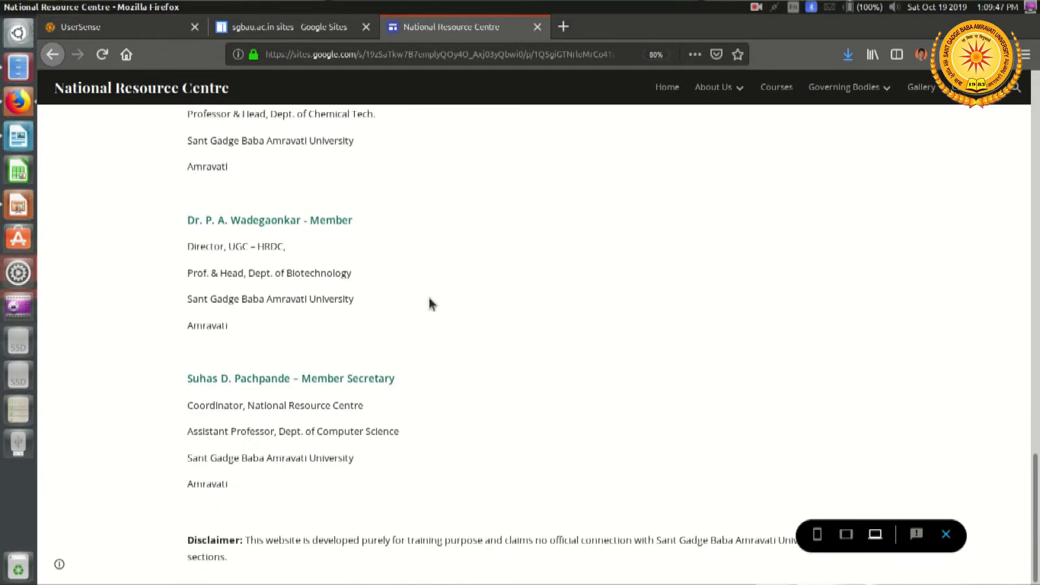
left_click(947, 537)
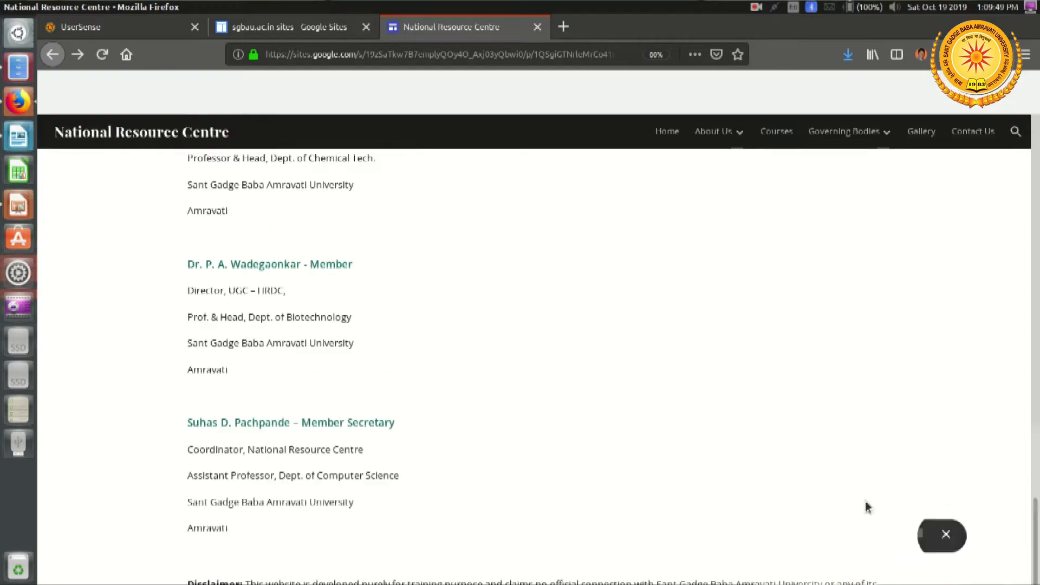
Open the Academic Advisory Committee page and add an empty text box below its title.
mouse_move(634, 135)
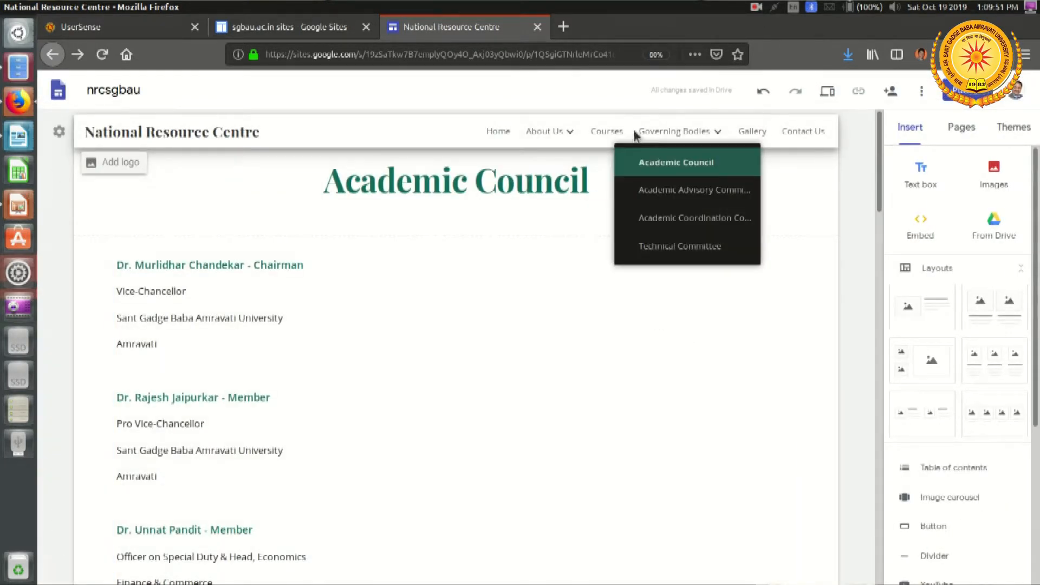
left_click(678, 195)
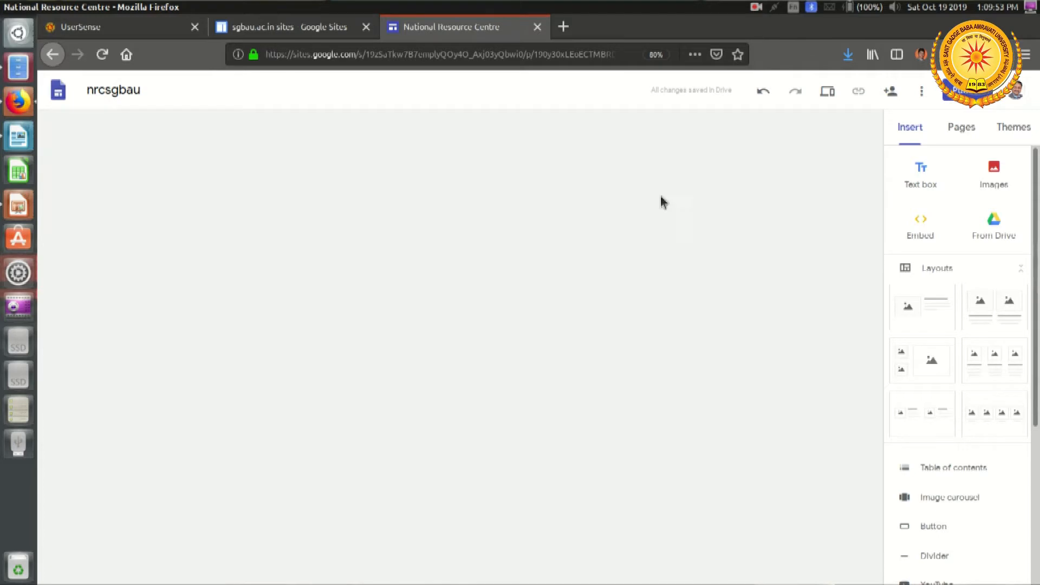
double_click(301, 336)
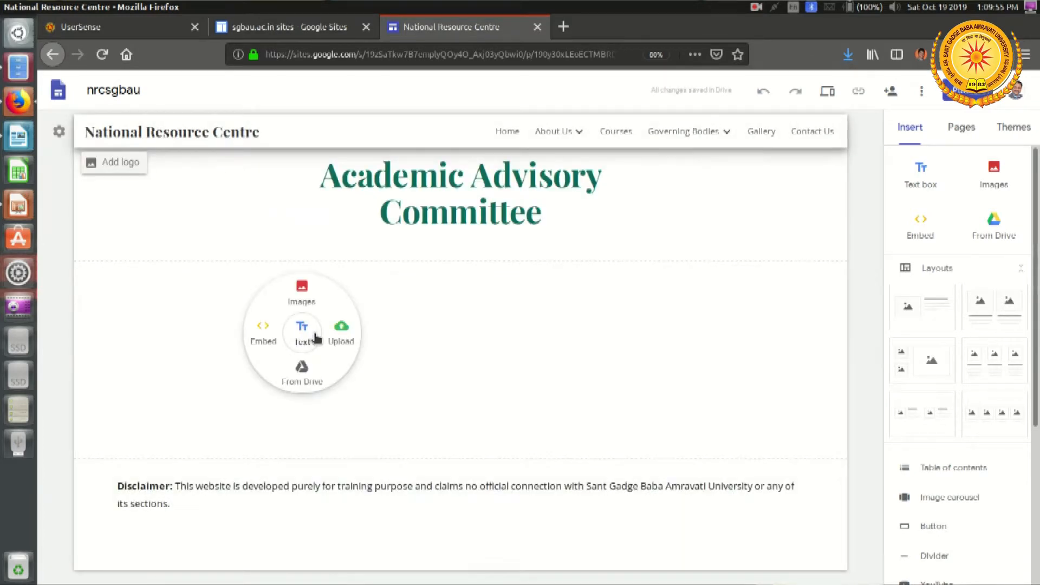
left_click(313, 337)
Switch to LibreOffice Writer and copy the whole Academic Advisory Committee member list, from the chairman through the Member Secretary's entry.
key("alt+Tab")
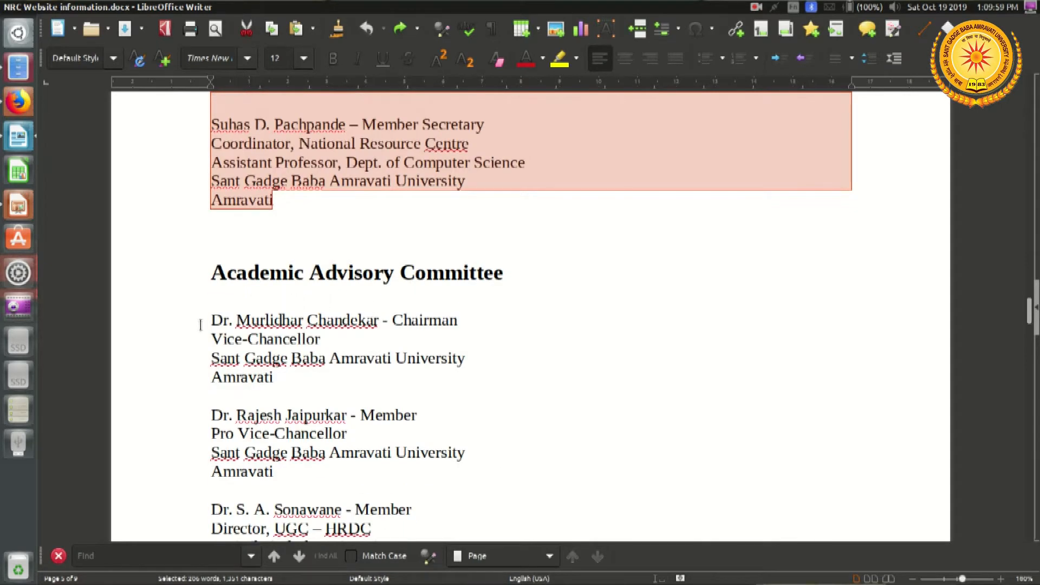
left_click(203, 324)
scroll(251, 357, "down", 20)
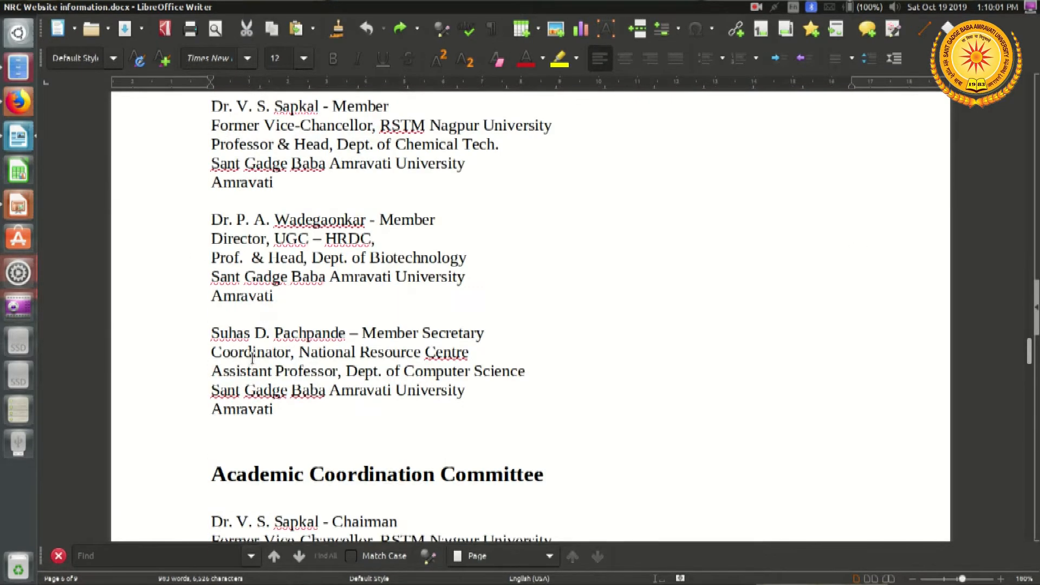
left_click(318, 411, "shift")
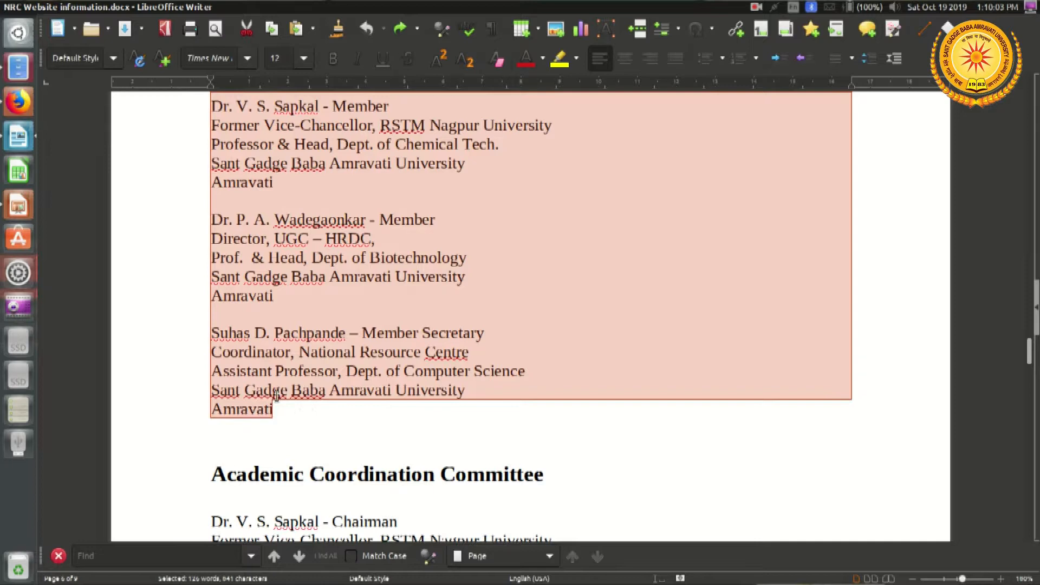
right_click(295, 398)
left_click(349, 332)
Switch back to Firefox and paste the copied member list into the Academic Advisory Committee page's text box.
key("alt+Tab")
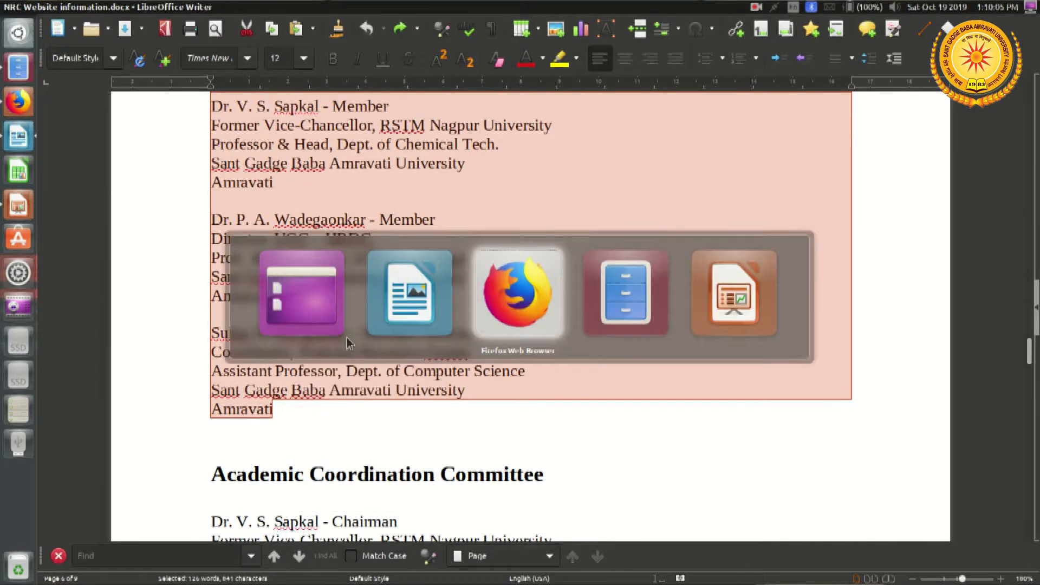
right_click(368, 294)
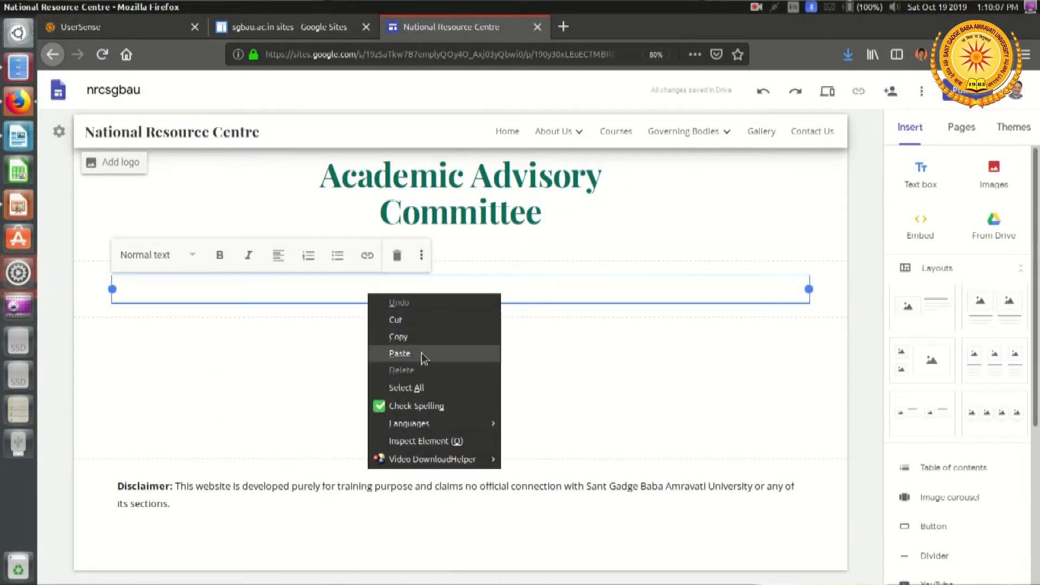
left_click(400, 353)
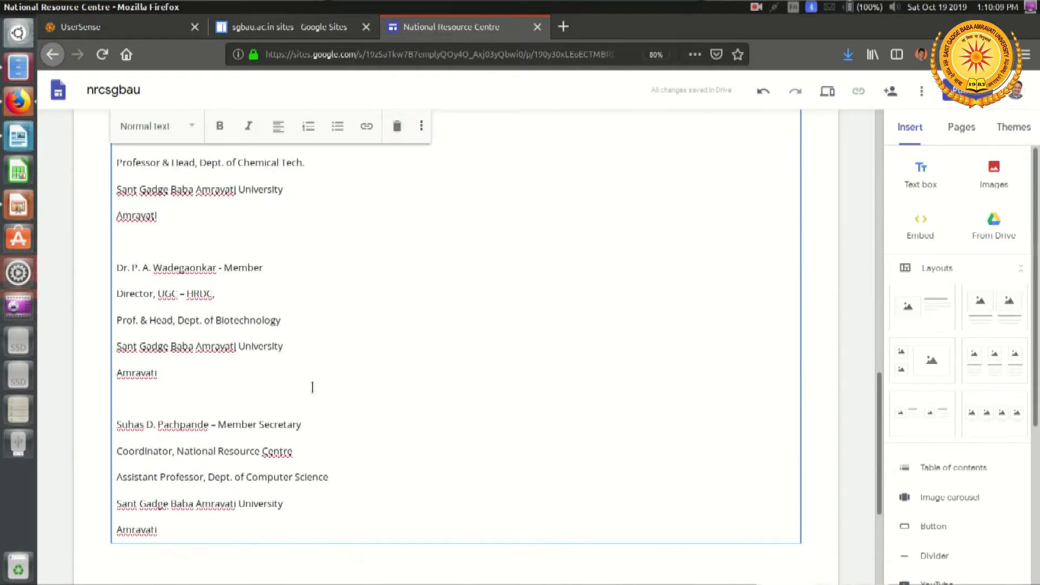
Apply the Subheading style to the name lines of the Member Secretary and the Dept. of Biotechnology head.
triple_click(322, 422)
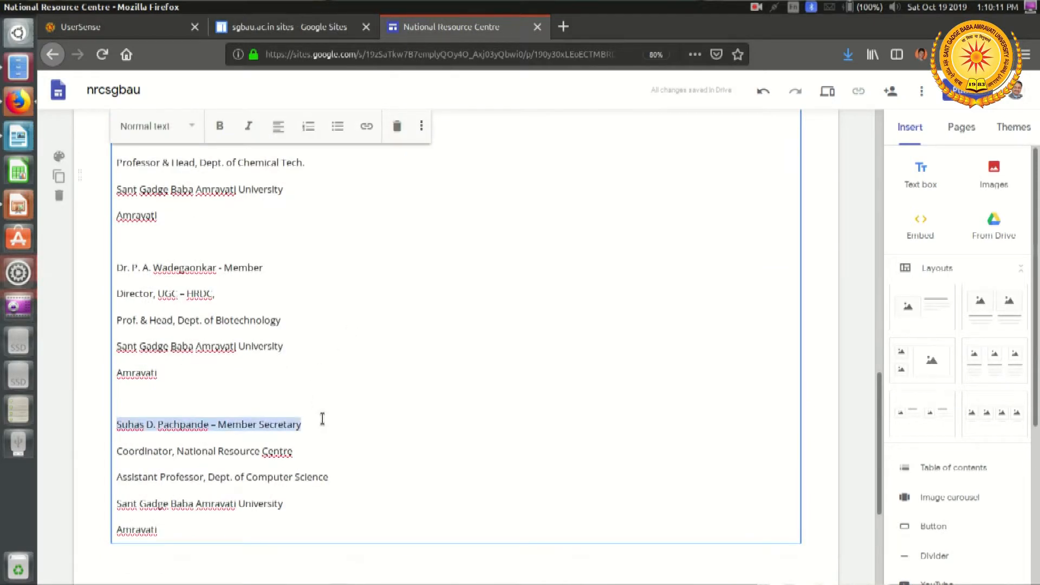
left_click(193, 129)
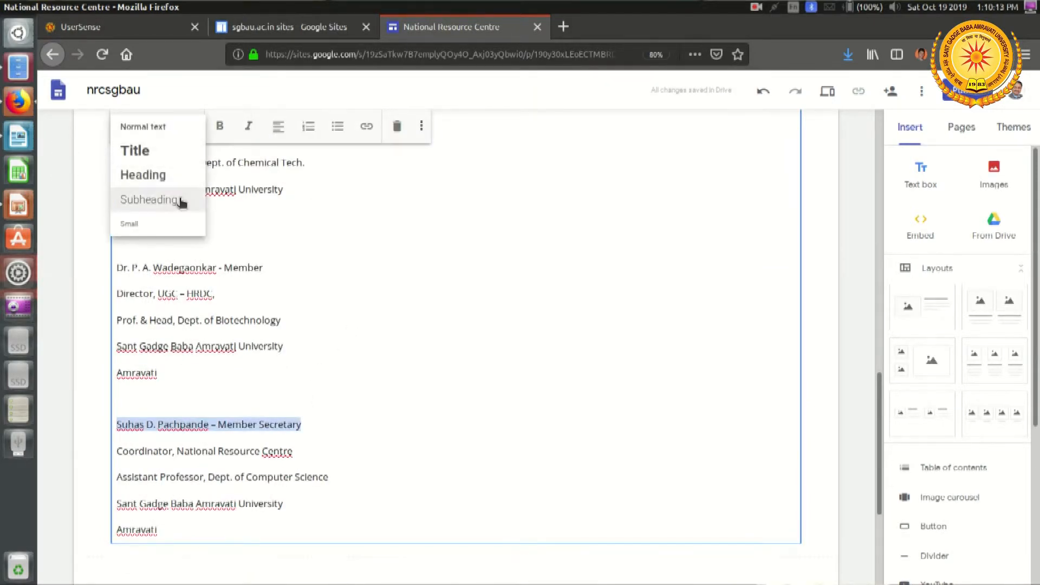
left_click(181, 203)
left_click(280, 268)
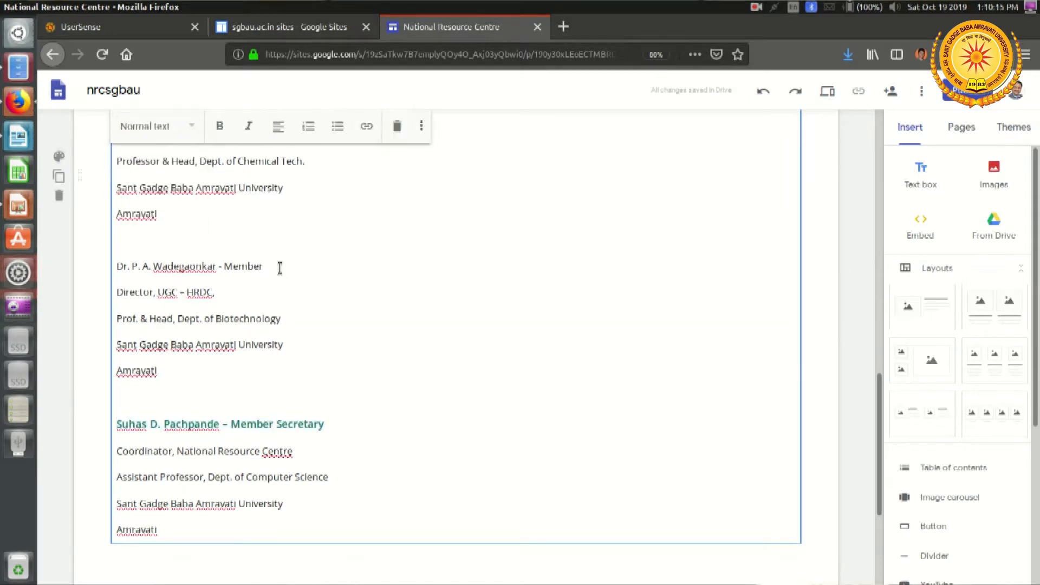
triple_click(280, 268)
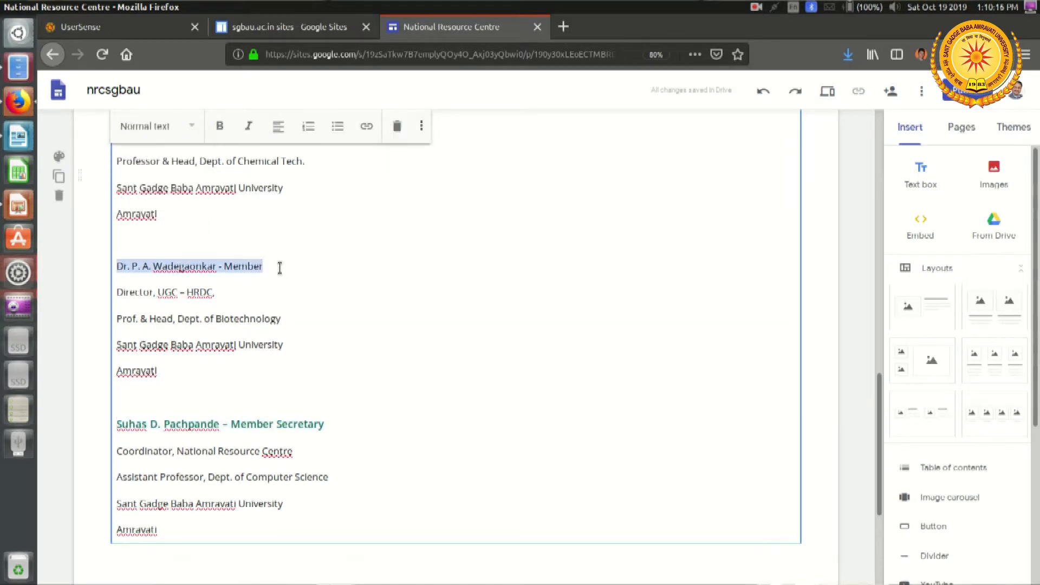
left_click(152, 125)
left_click(148, 199)
Apply the Subheading style to the name line of the former Vice-Chancellor of RSTM Nagpur University.
scroll(352, 295, "up", 3)
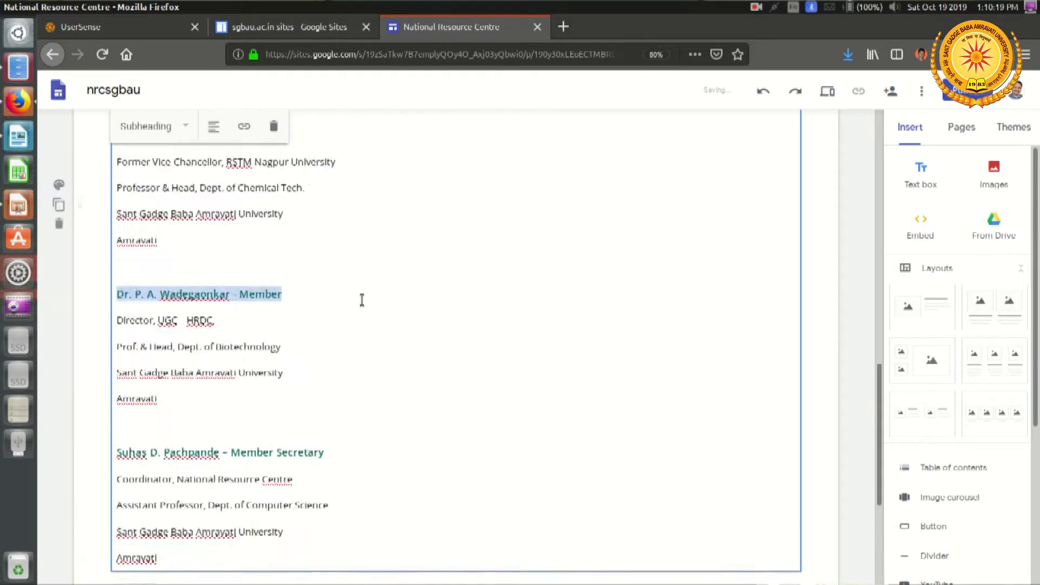
left_click(300, 212)
triple_click(299, 212)
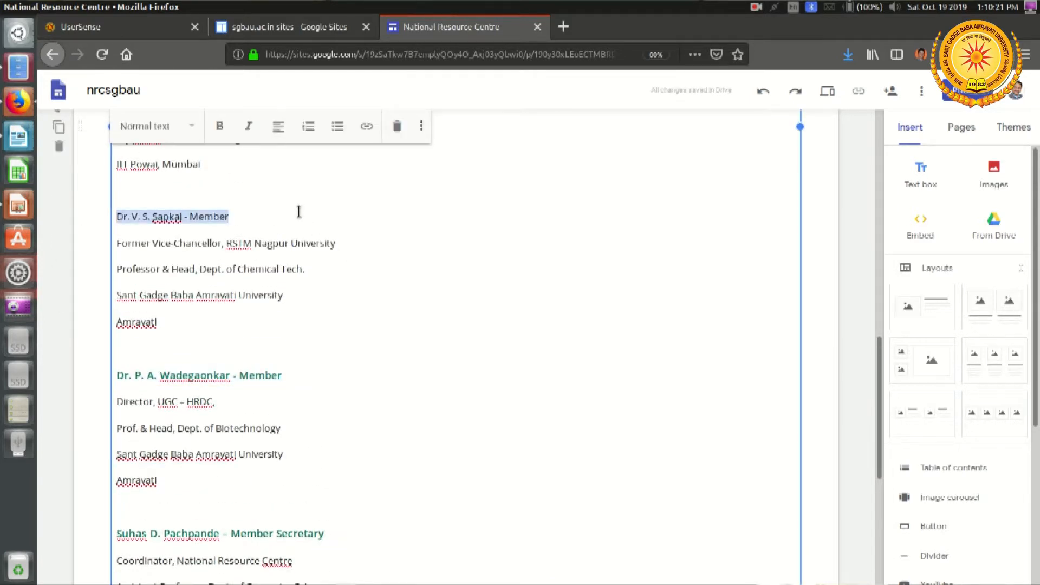
left_click(163, 127)
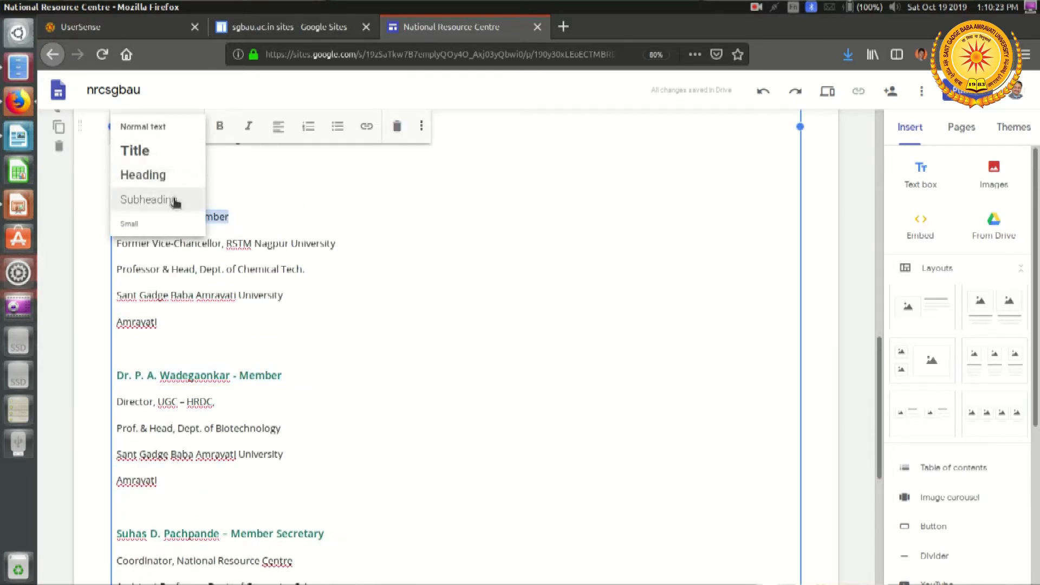
left_click(176, 198)
Apply the Subheading style to the name lines of the S. J. Mehta School of management and Govt. Polytechnic members.
scroll(394, 347, "up", 4)
left_click(256, 262)
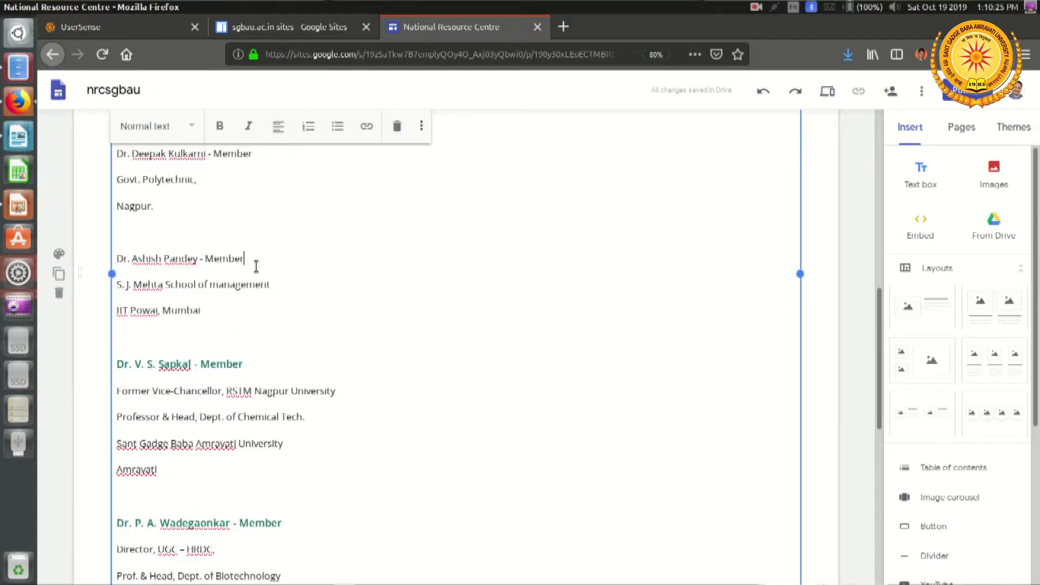
triple_click(257, 264)
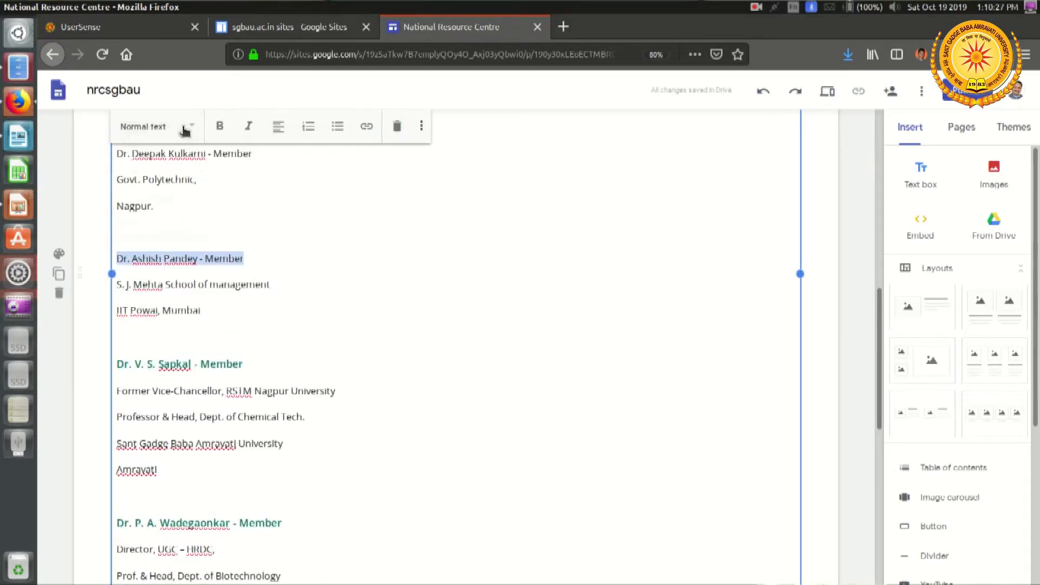
left_click(185, 131)
left_click(171, 202)
scroll(336, 307, "up", 3)
left_click(271, 265)
triple_click(272, 257)
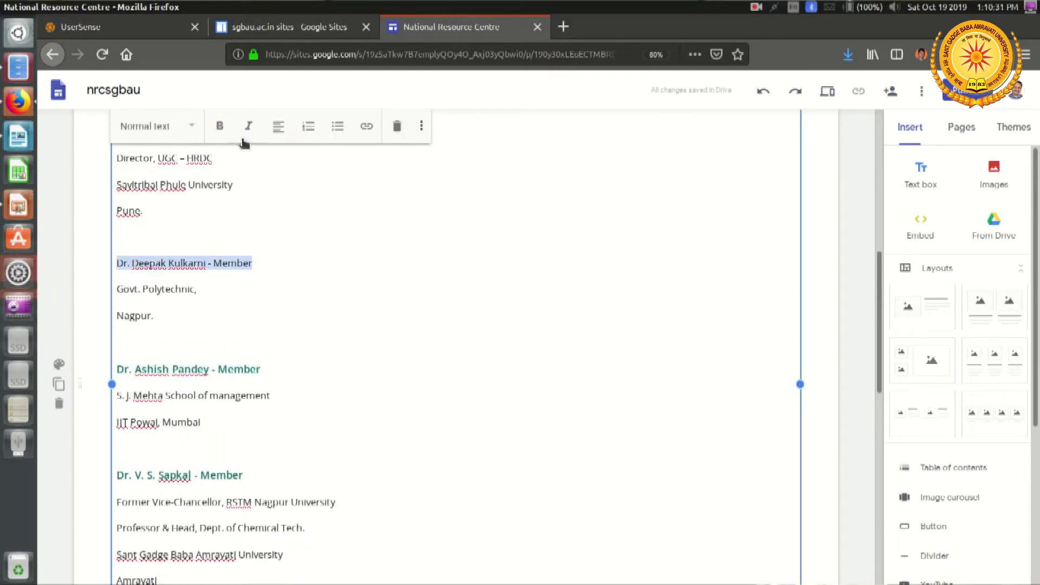
left_click(185, 128)
left_click(181, 200)
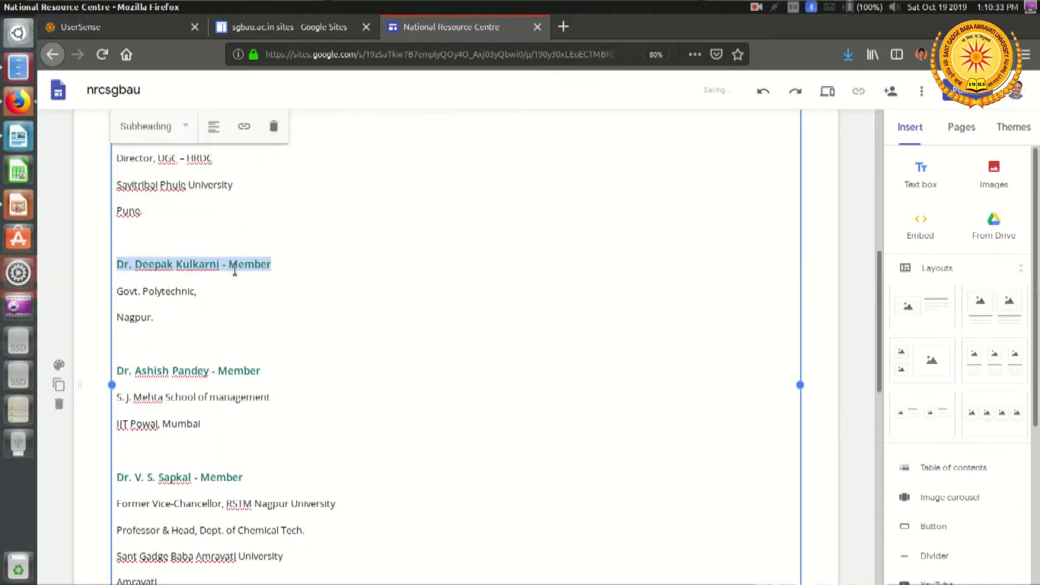
Apply the Subheading style to the name lines of the Savitribai Phule University director and the Pro Vice-Chancellor.
scroll(234, 270, "up", 2)
left_click(258, 242)
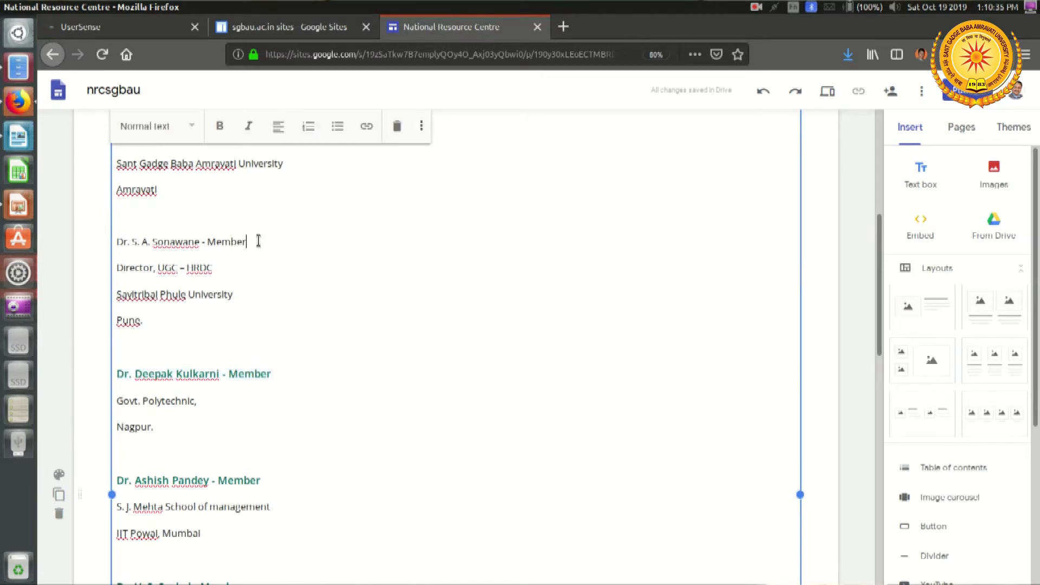
triple_click(258, 242)
left_click(163, 138)
left_click(163, 197)
scroll(355, 297, "up", 2)
left_click(280, 210)
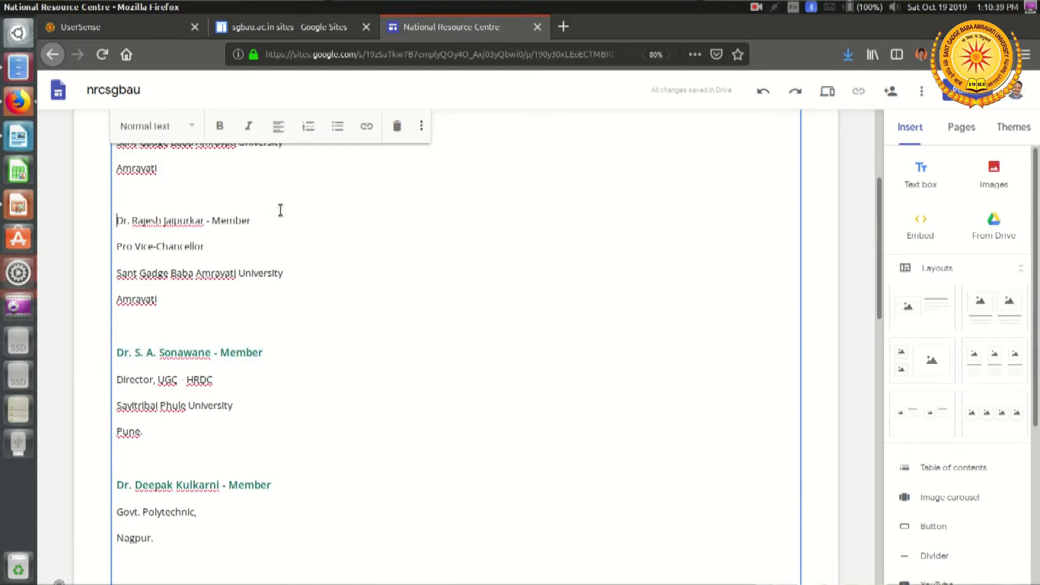
triple_click(278, 219)
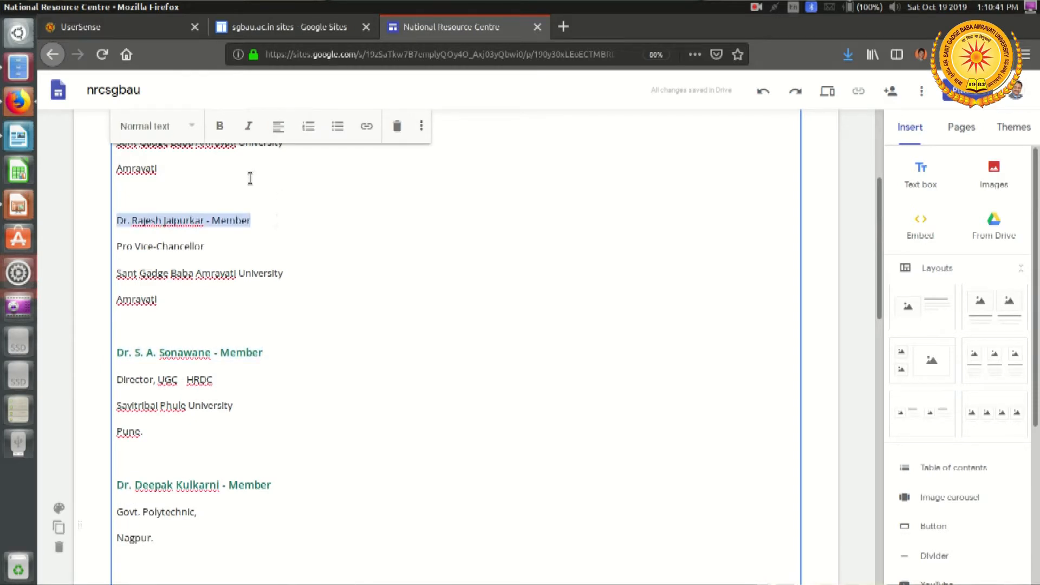
left_click(160, 136)
left_click(168, 202)
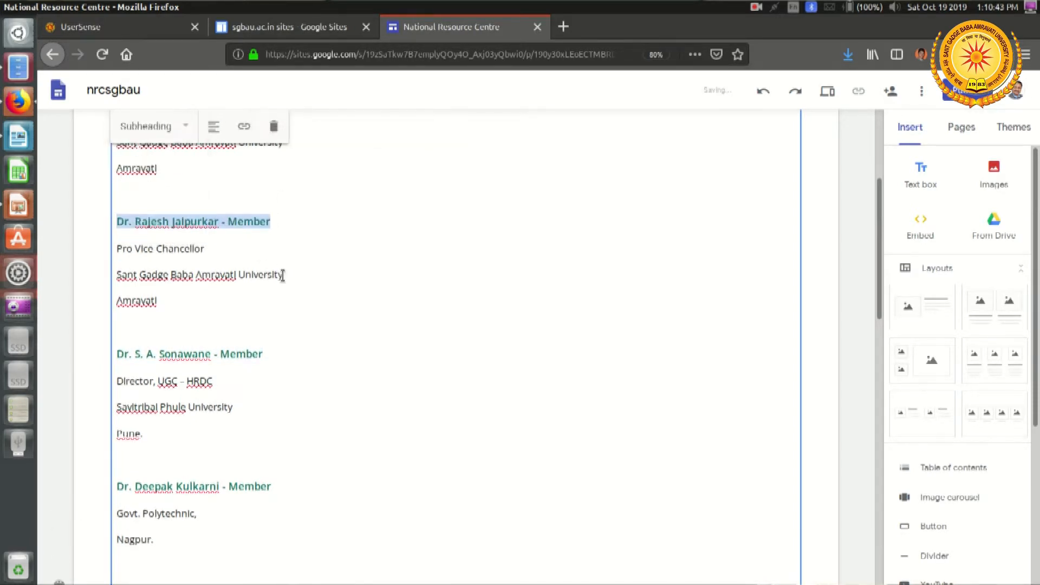
Apply the Subheading style to the chairman's name line at the start of the Academic Advisory Committee list.
scroll(282, 276, "up", 3)
left_click(296, 236)
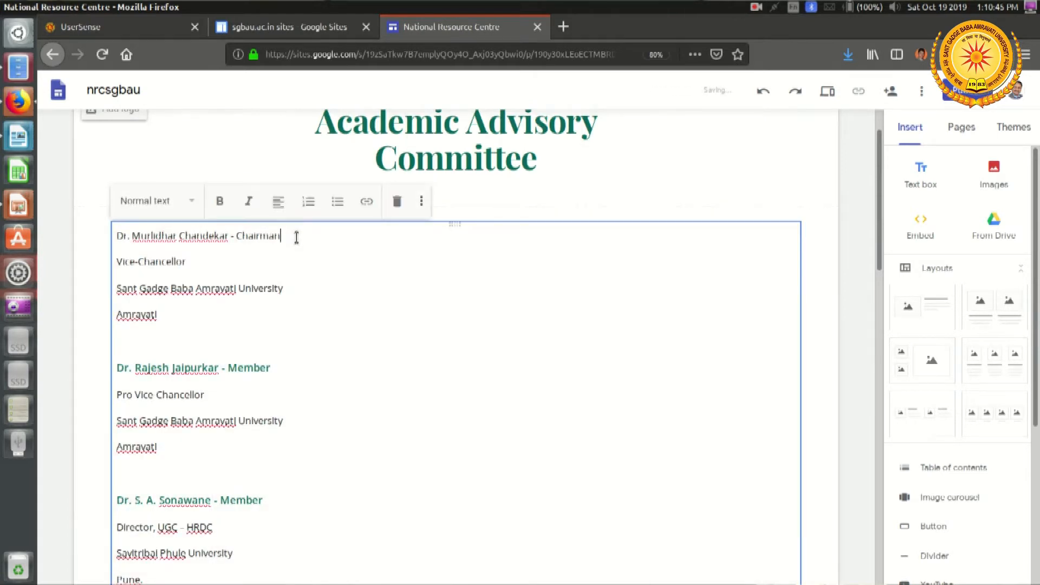
triple_click(295, 237)
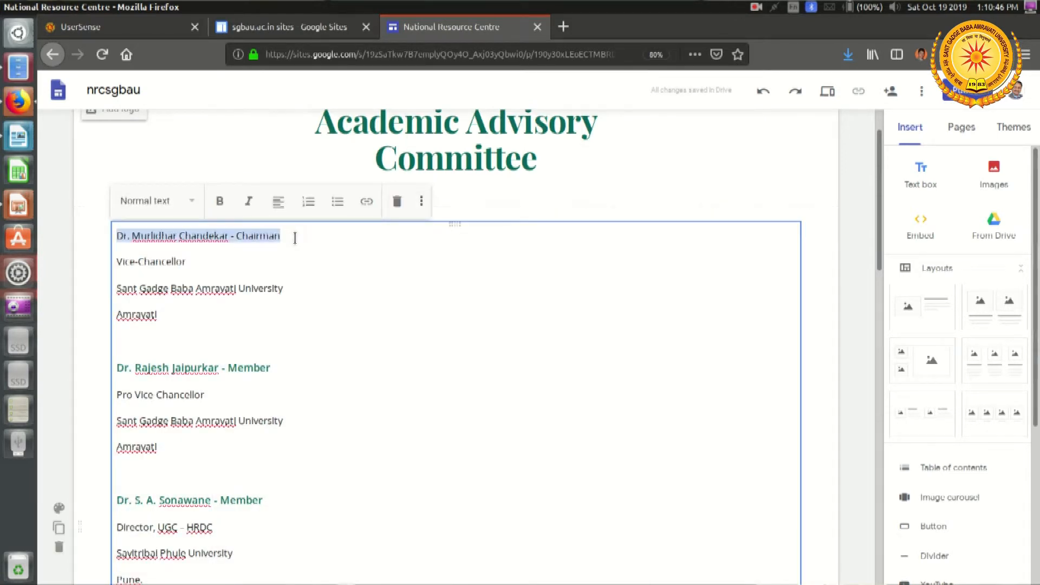
left_click(172, 201)
left_click(174, 277)
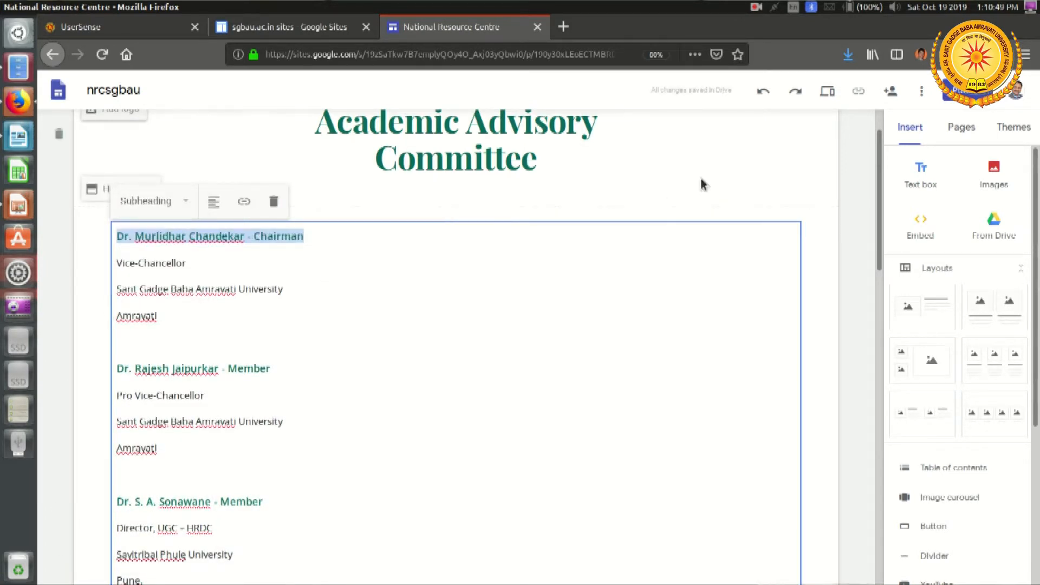
Preview the Academic Advisory Committee page and look through the styled member list.
scroll(690, 190, "up", 2)
left_click(829, 92)
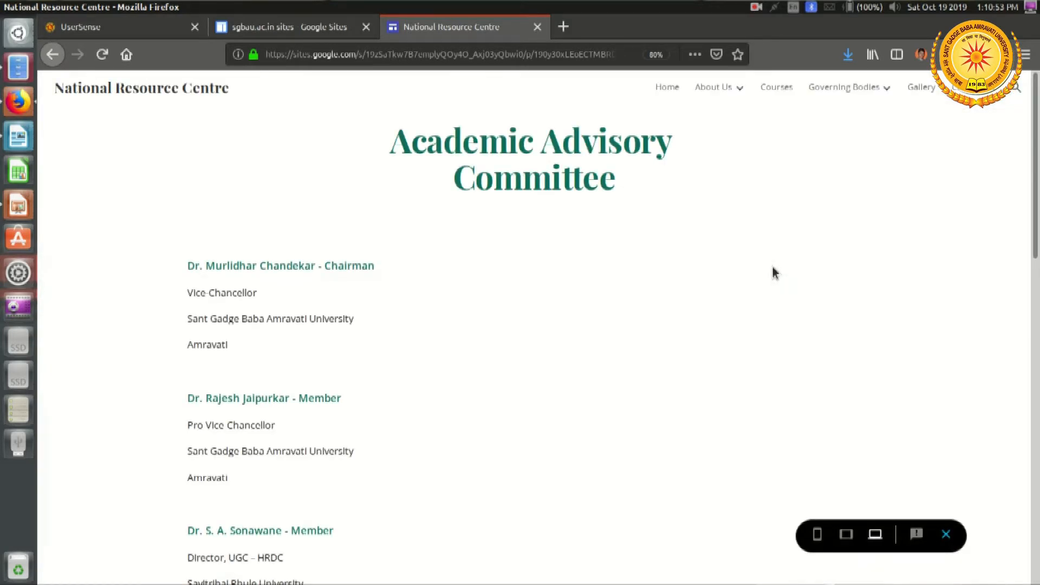
scroll(772, 268, "down", 5)
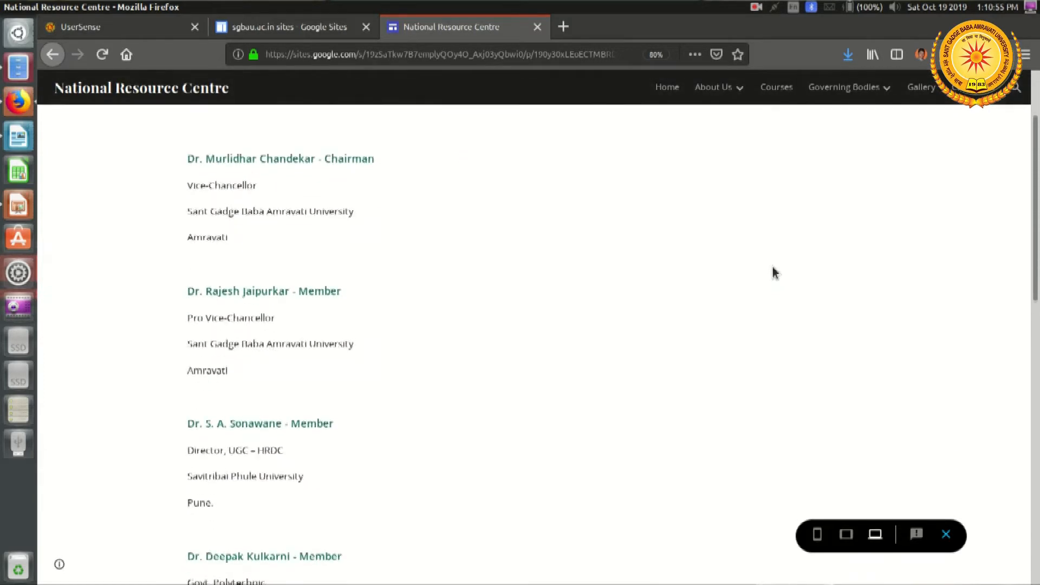
scroll(772, 266, "down", 9)
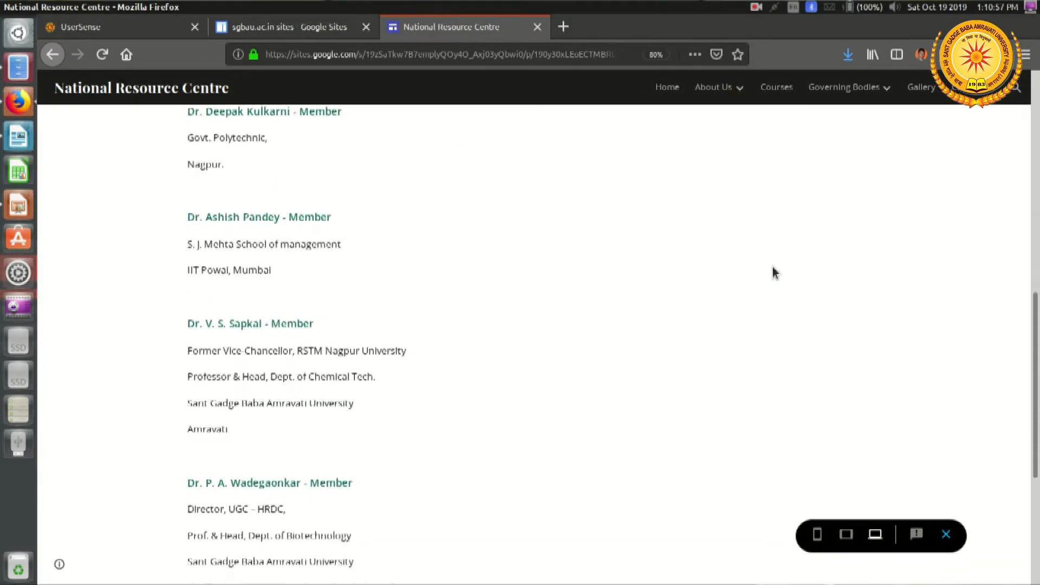
scroll(772, 267, "up", 12)
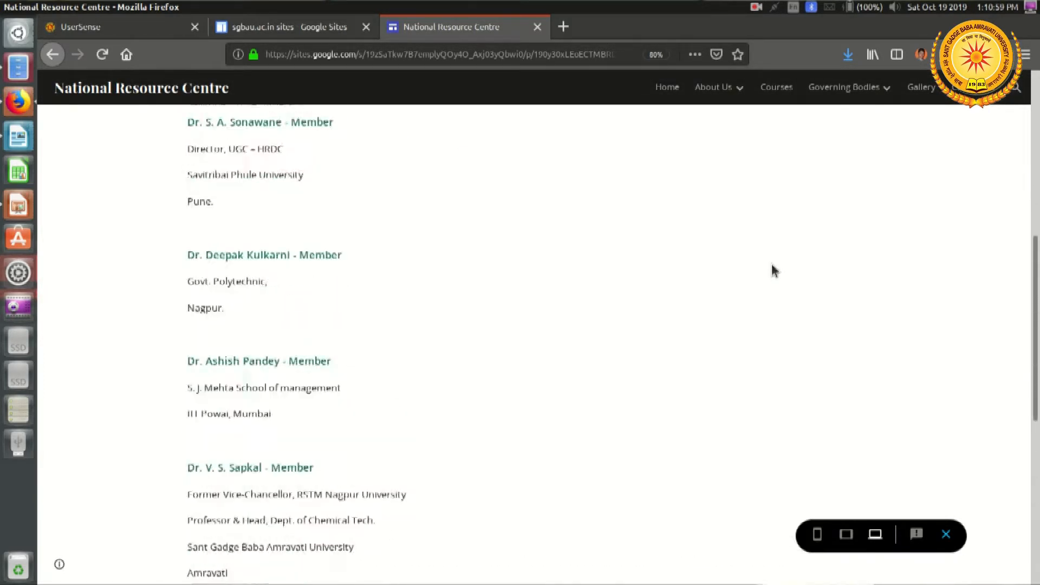
Go to the Academic Coordination Committee page, return from preview to editing, and insert an empty text box under the page title.
mouse_move(855, 89)
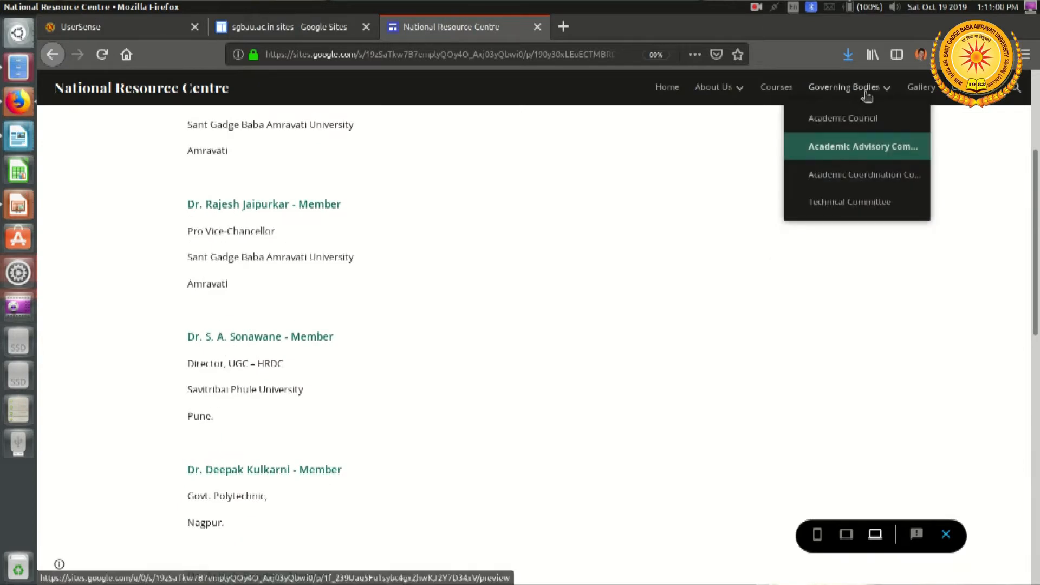
left_click(849, 186)
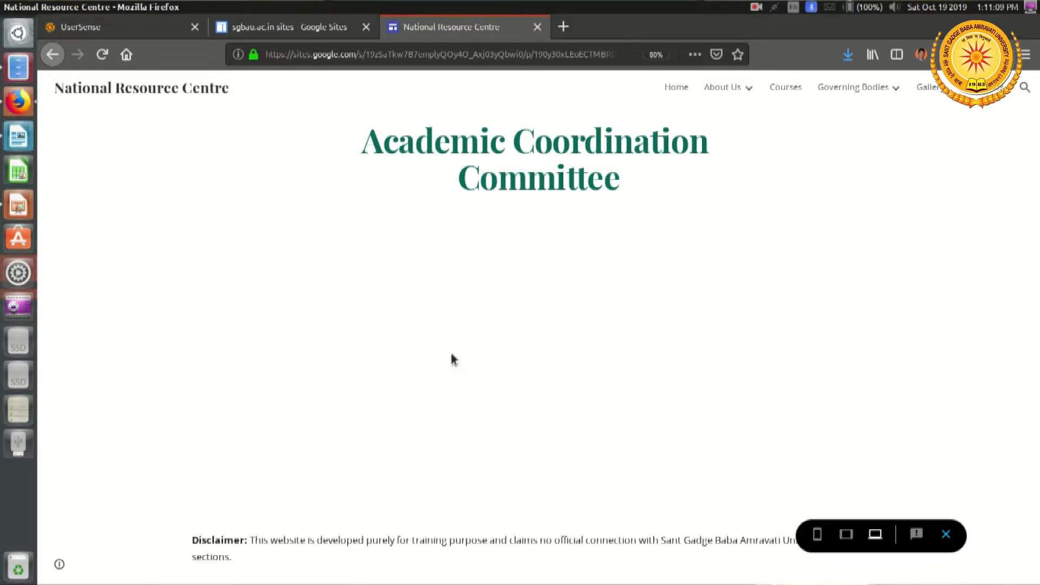
left_click(946, 534)
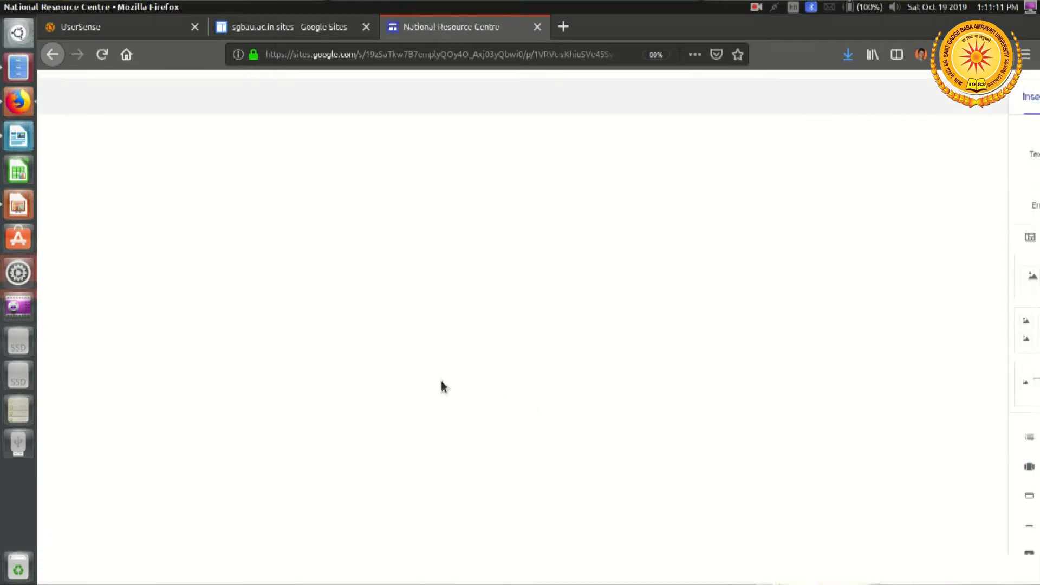
double_click(278, 323)
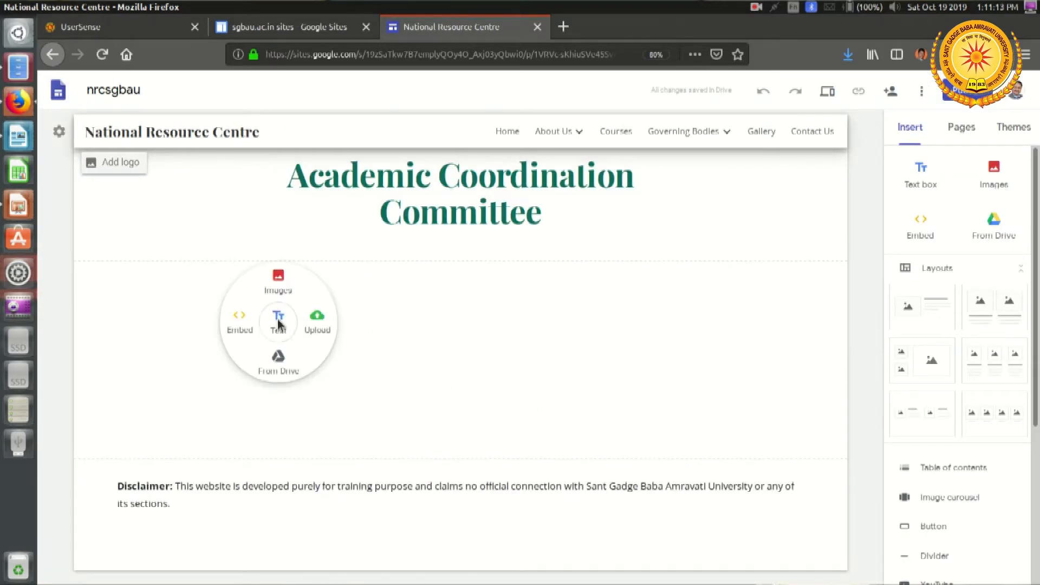
left_click(288, 326)
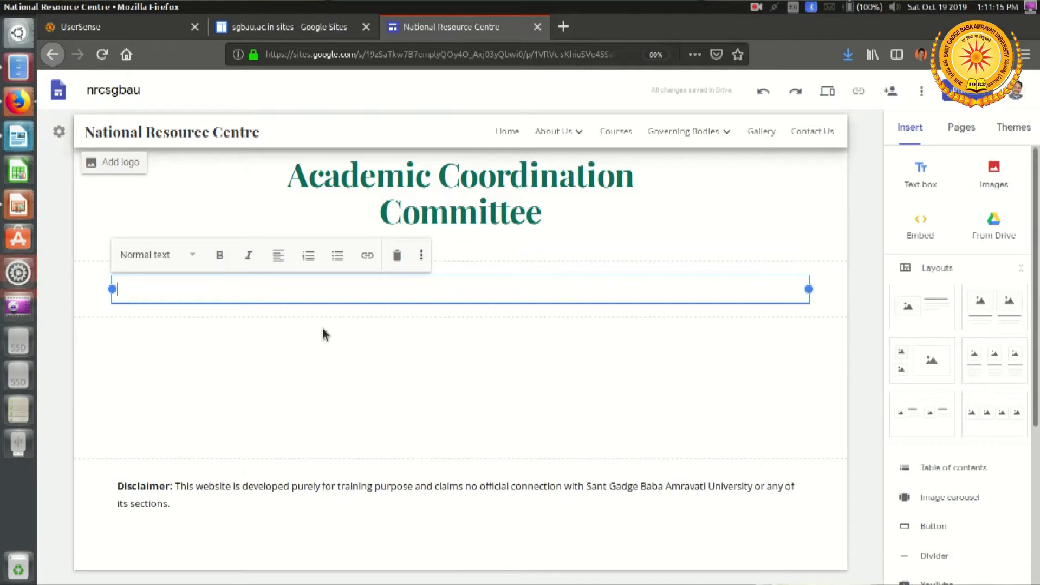
Switch to LibreOffice Writer and copy the whole Academic Coordination Committee member list, from the chairman through the Member Secretary's entry.
key("alt+Tab")
scroll(366, 304, "down", 5)
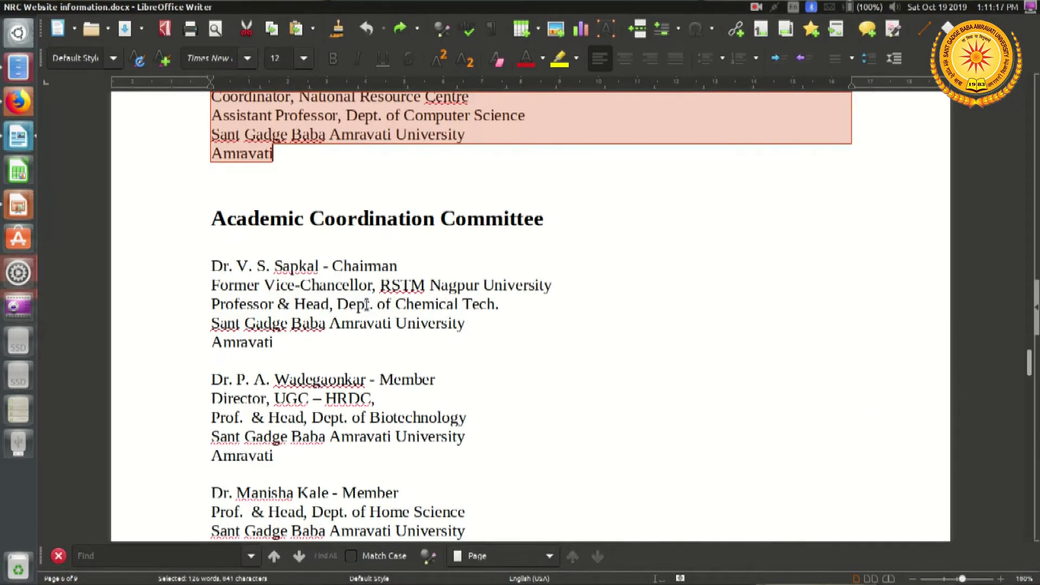
left_click(211, 264)
scroll(284, 315, "down", 14)
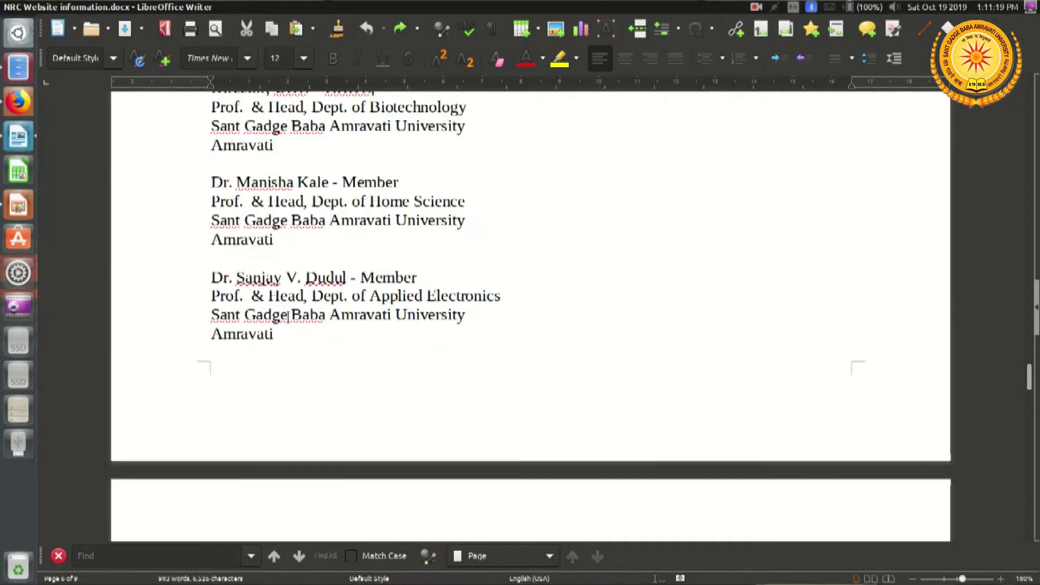
scroll(288, 317, "down", 6)
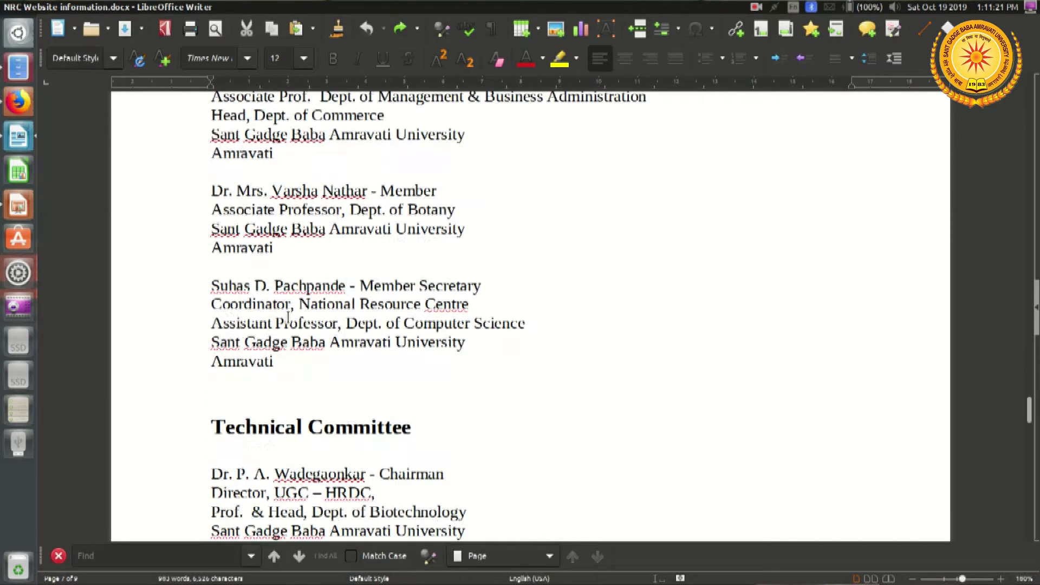
left_click(299, 367, "shift")
right_click(328, 221)
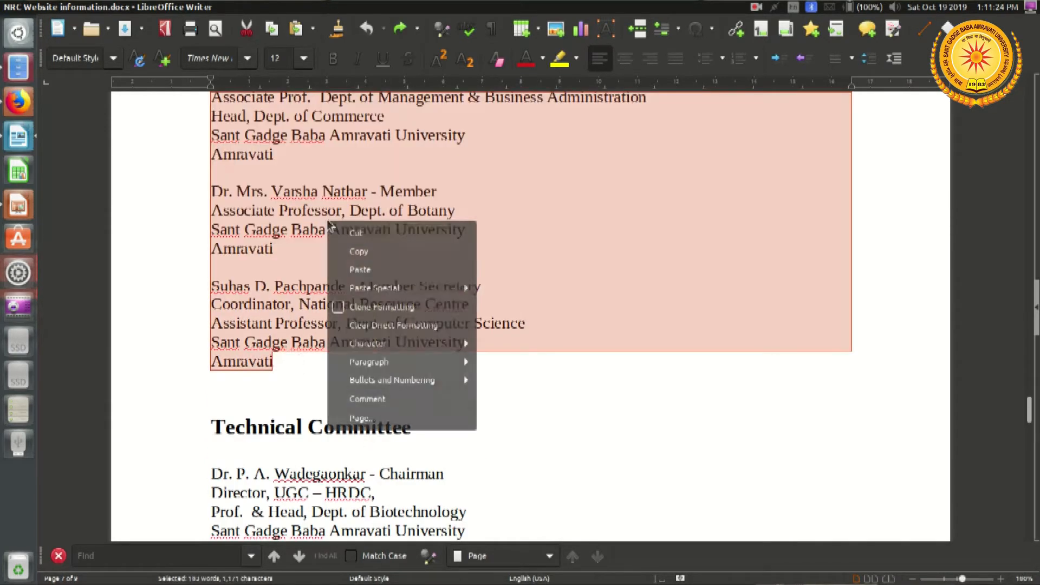
left_click(358, 251)
Switch back to Firefox and paste the copied member list into the Academic Coordination Committee page's text box.
key("alt+Tab")
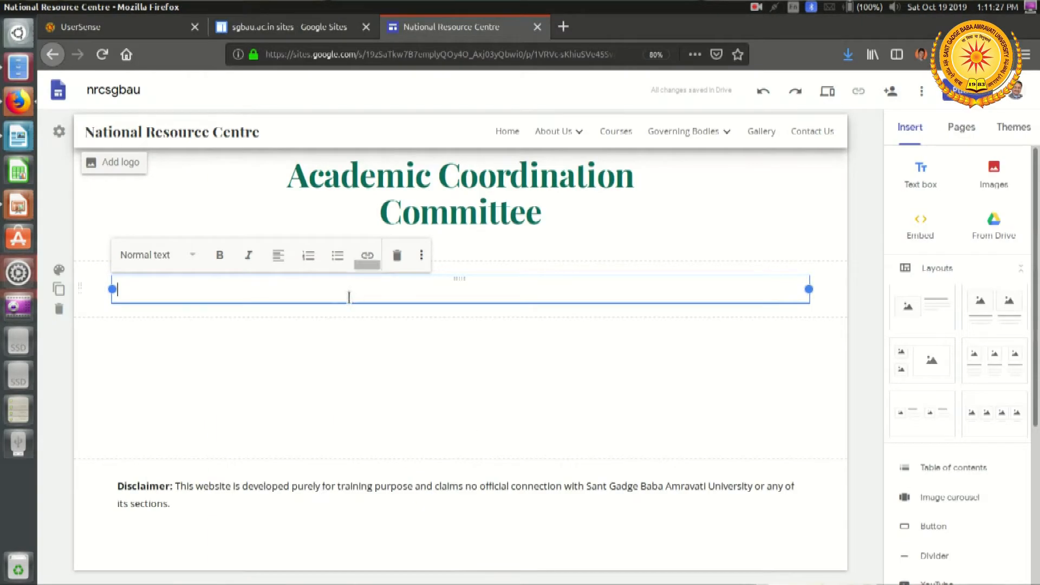
right_click(323, 291)
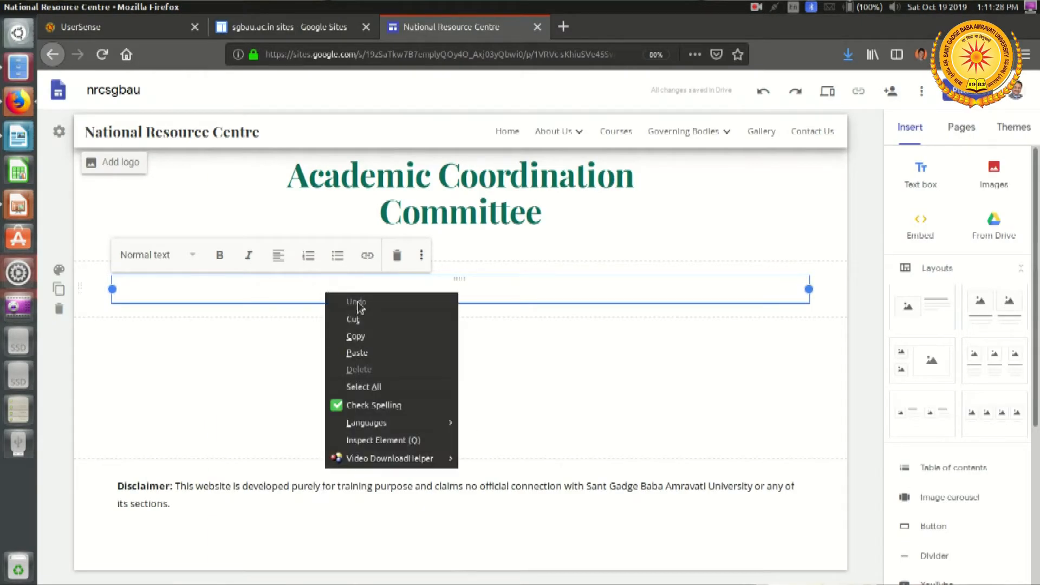
left_click(402, 358)
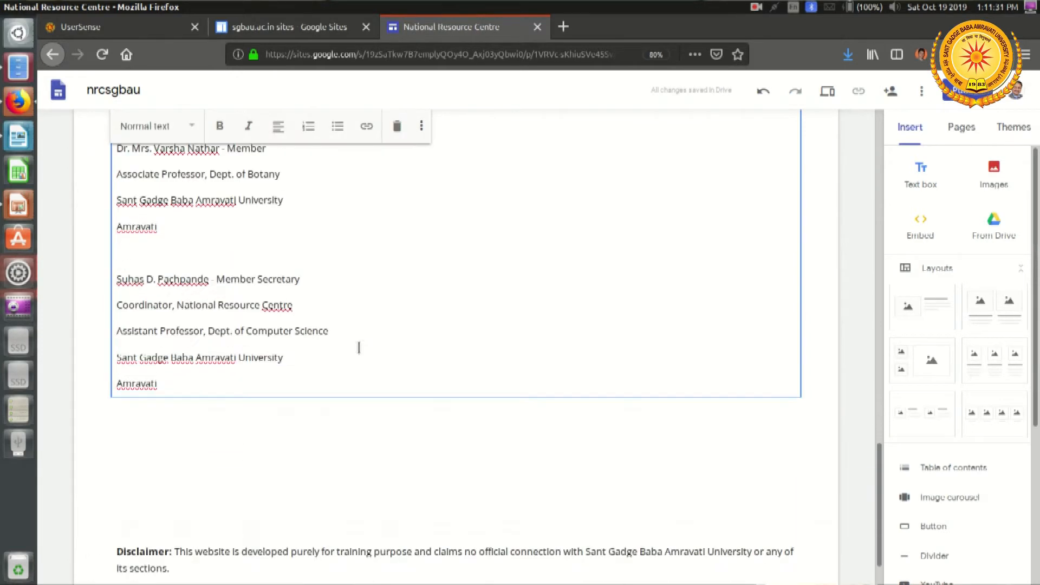
Apply the Subheading style to the name lines of the Member Secretary and the Dept. of Botany member.
triple_click(330, 275)
left_click(159, 129)
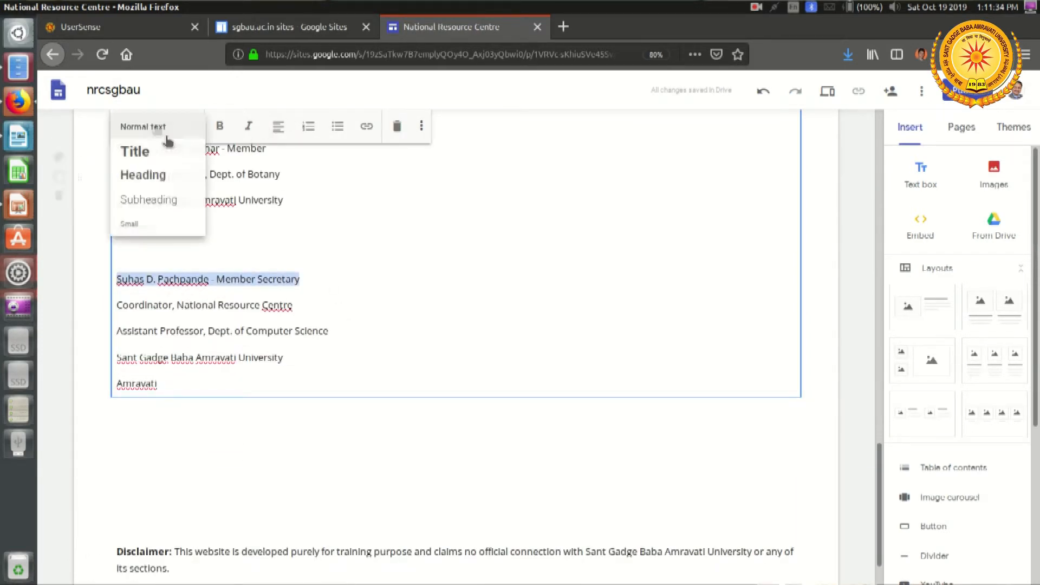
left_click(170, 206)
scroll(229, 261, "up", 3)
left_click(286, 256)
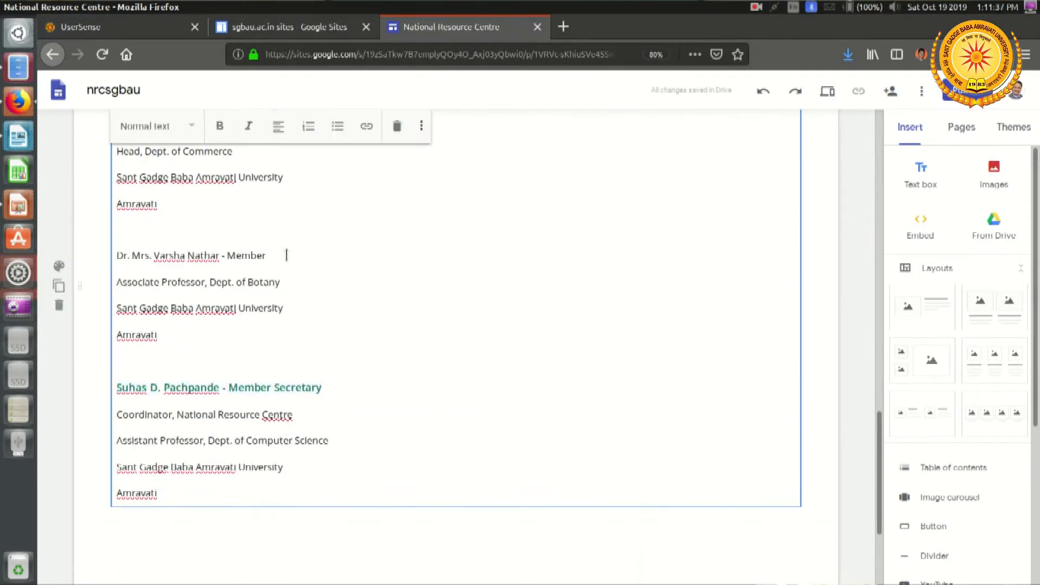
triple_click(286, 255)
key("Escape")
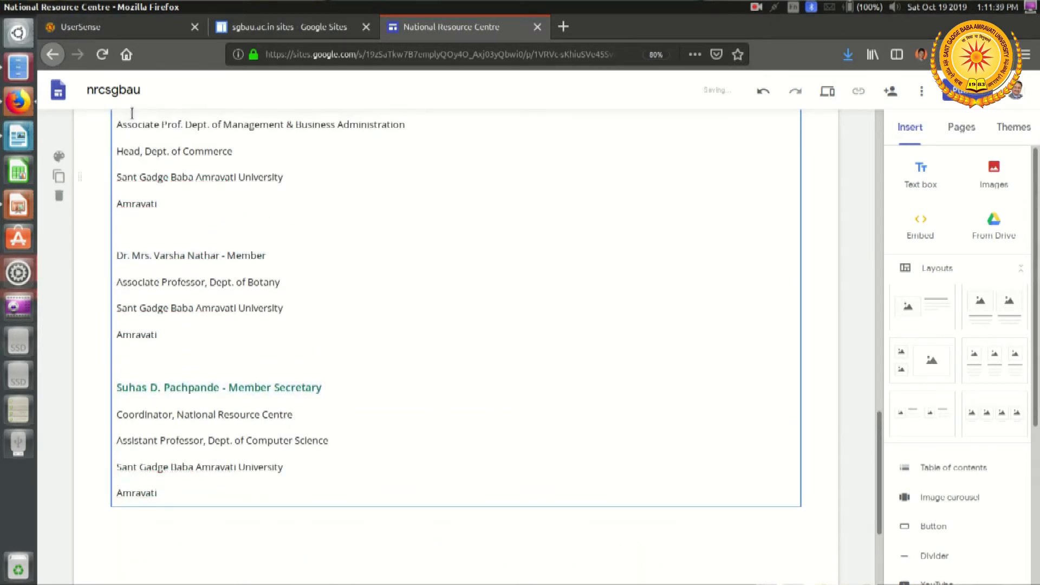
left_click(302, 263)
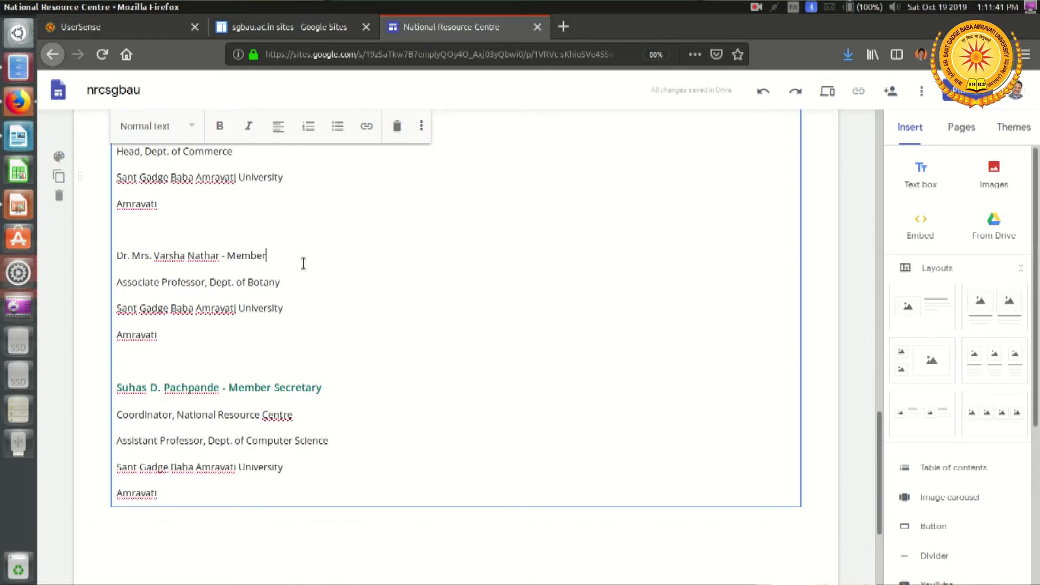
triple_click(304, 263)
left_click(178, 128)
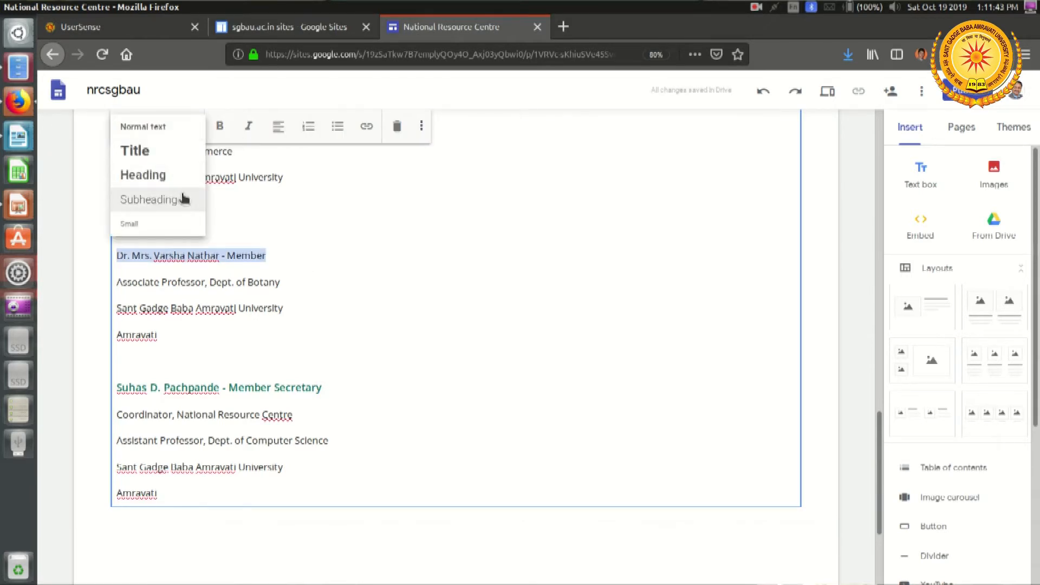
left_click(183, 199)
Apply the Subheading style to the name line of the Dept. of Commerce head.
scroll(280, 273, "up", 4)
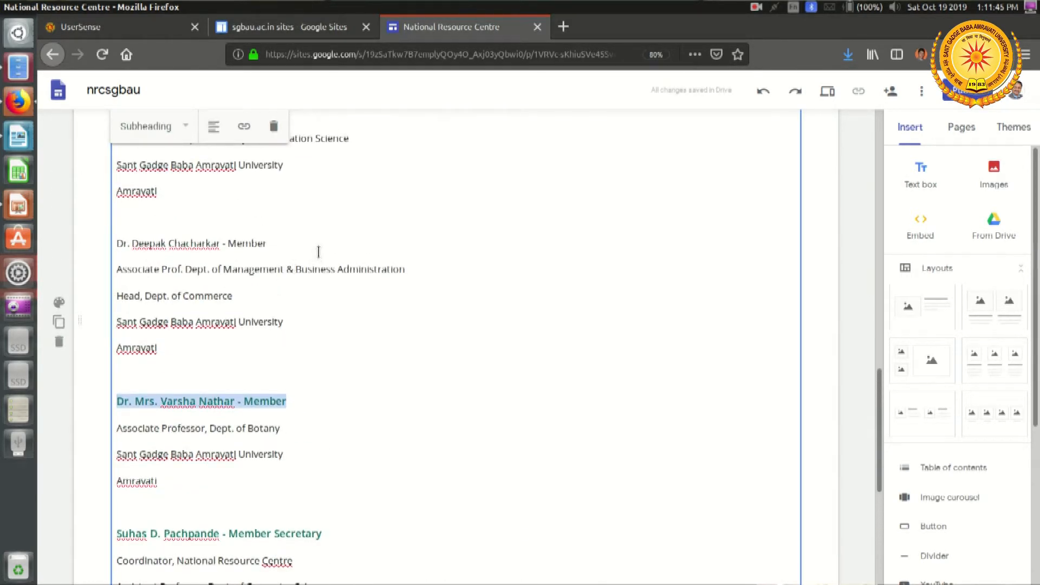
left_click(318, 252)
triple_click(317, 253)
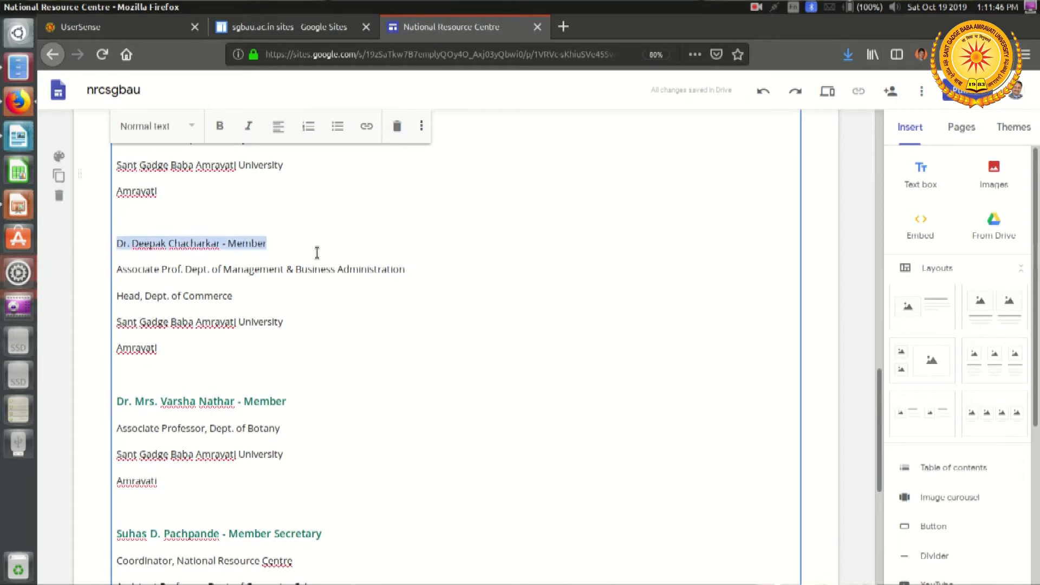
left_click(167, 129)
left_click(211, 204)
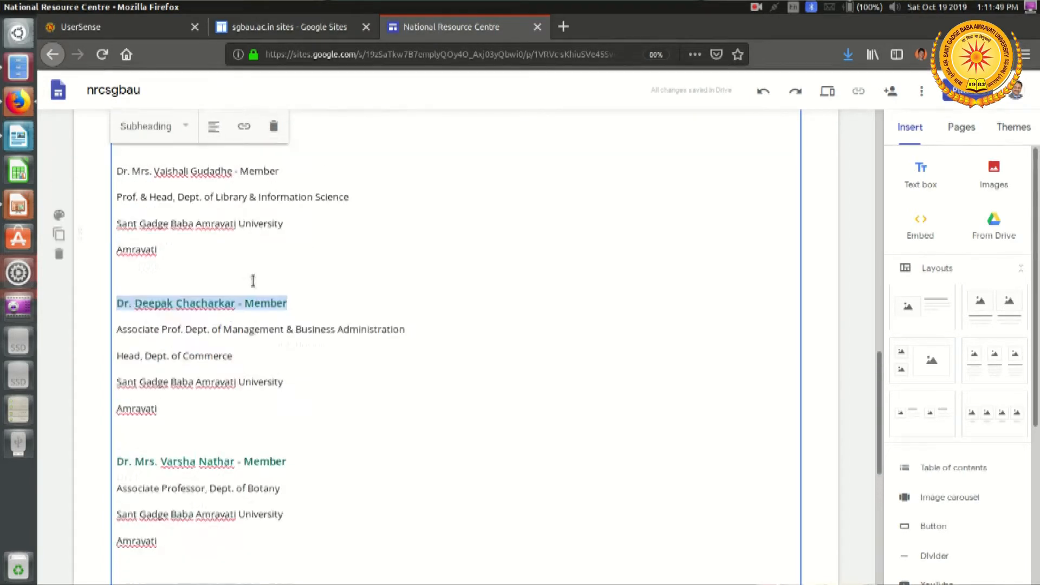
Apply the Subheading style to the name lines of the Library & Information Science head and the Dept. of Education head.
scroll(253, 280, "up", 2)
left_click(314, 226)
triple_click(315, 226)
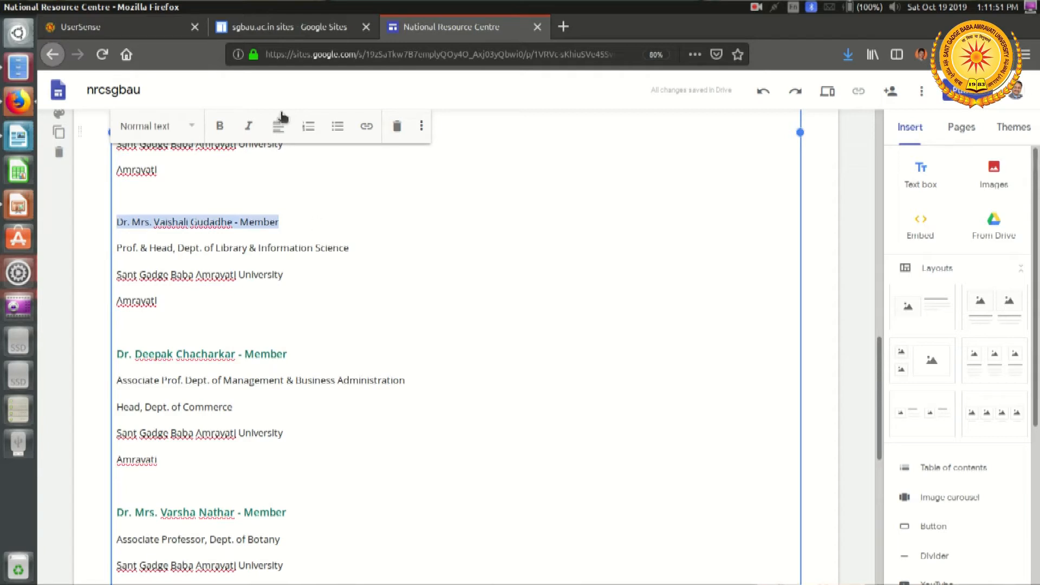
left_click(163, 126)
left_click(149, 199)
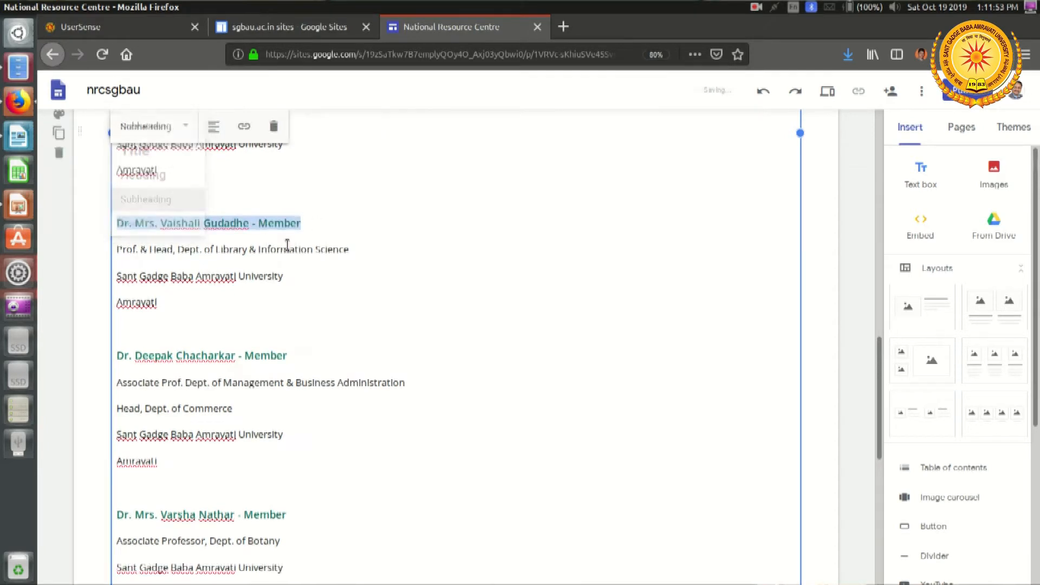
scroll(287, 244, "up", 5)
left_click(262, 310)
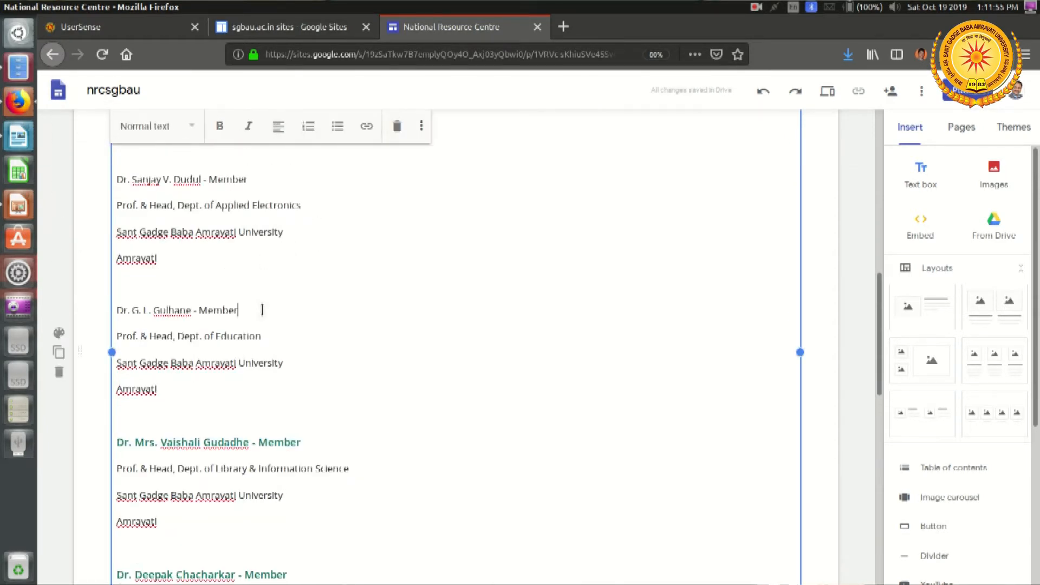
triple_click(262, 310)
left_click(137, 130)
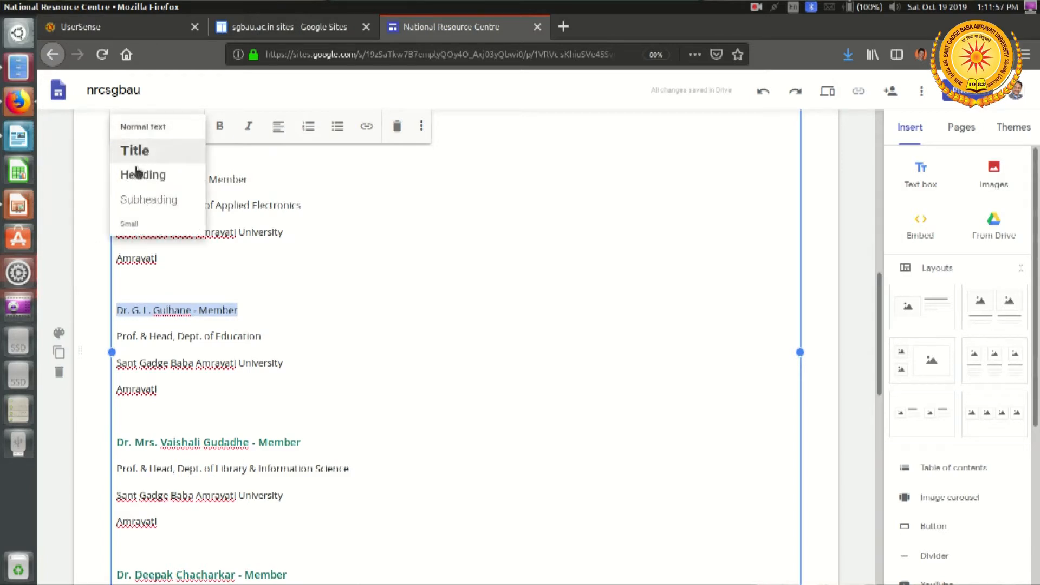
left_click(139, 199)
Apply the Subheading style to the name lines of the Applied Electronics head and the Home Science head.
scroll(343, 307, "up", 2)
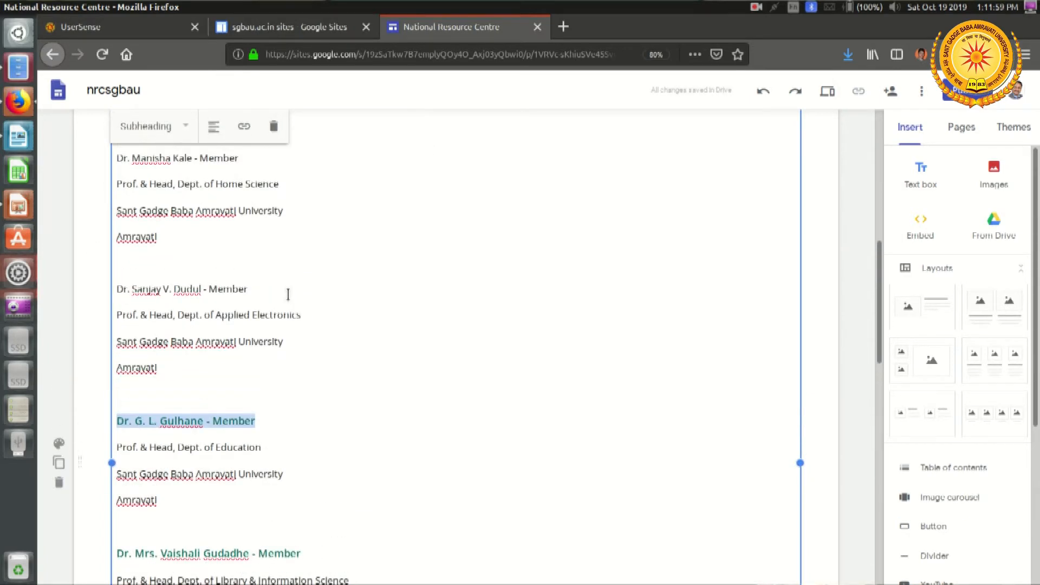
left_click(287, 294)
triple_click(257, 289)
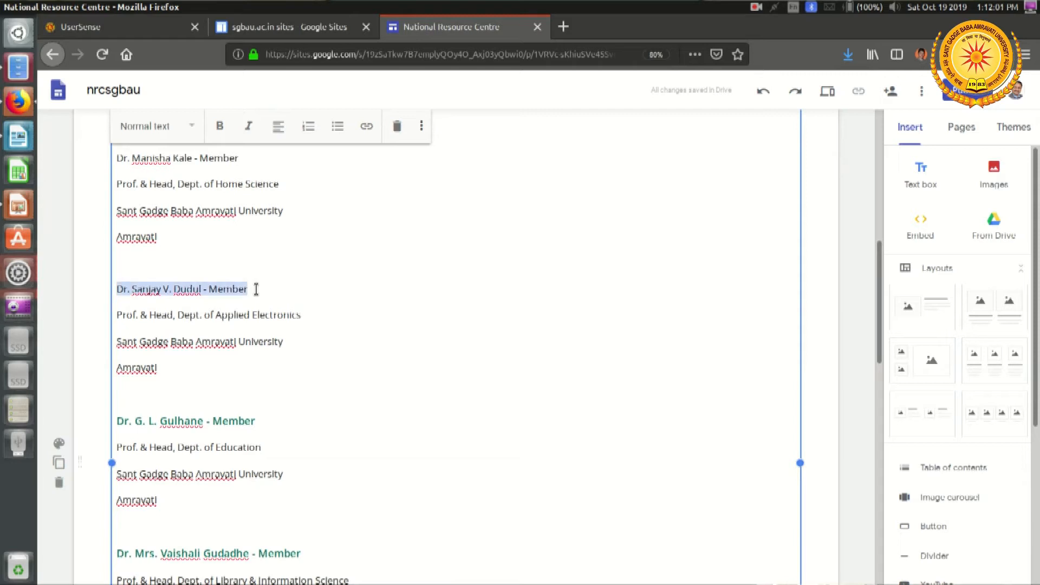
left_click(157, 129)
left_click(168, 201)
scroll(253, 306, "up", 2)
left_click(253, 305)
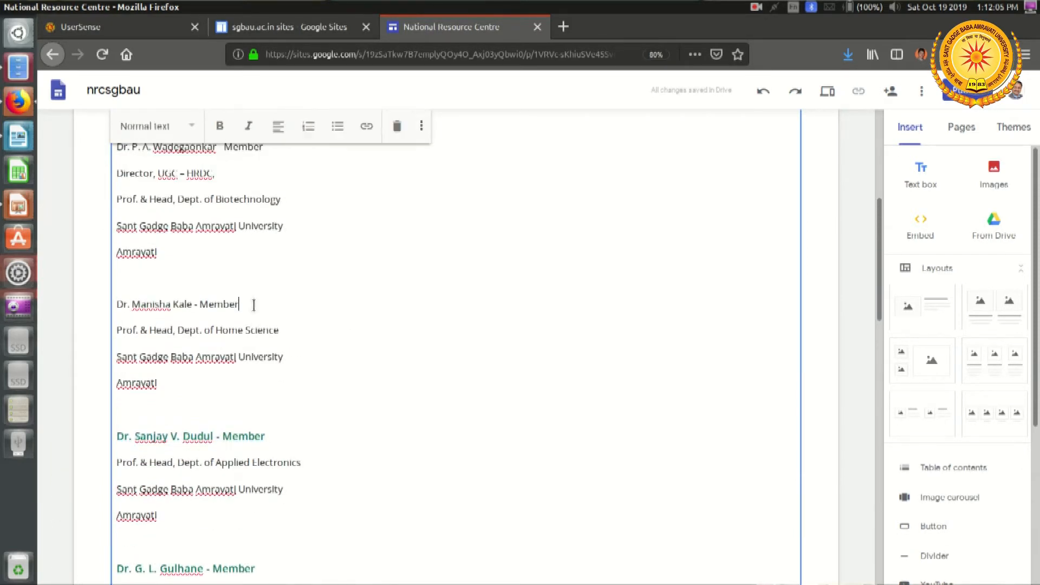
triple_click(254, 304)
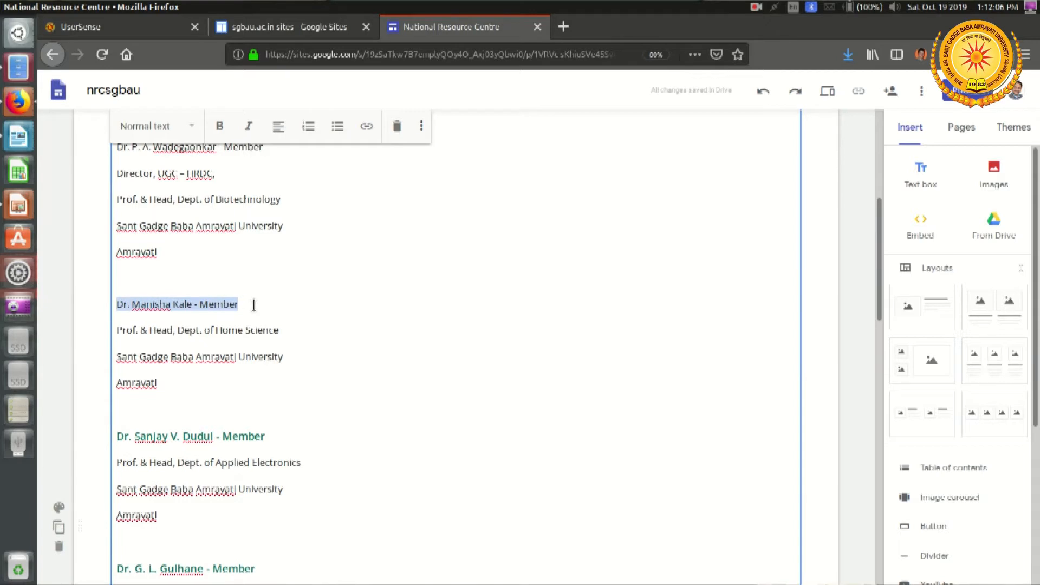
left_click(178, 134)
left_click(174, 202)
Apply the Subheading style to the name lines of the Dept. of Biotechnology head and the committee chairman.
scroll(273, 311, "up", 2)
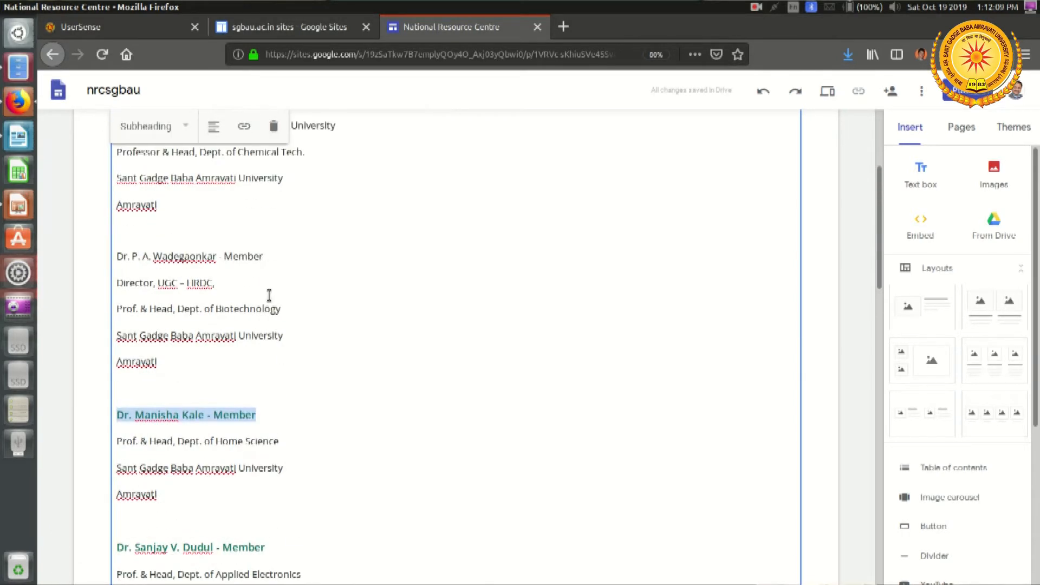
left_click(282, 249)
triple_click(281, 252)
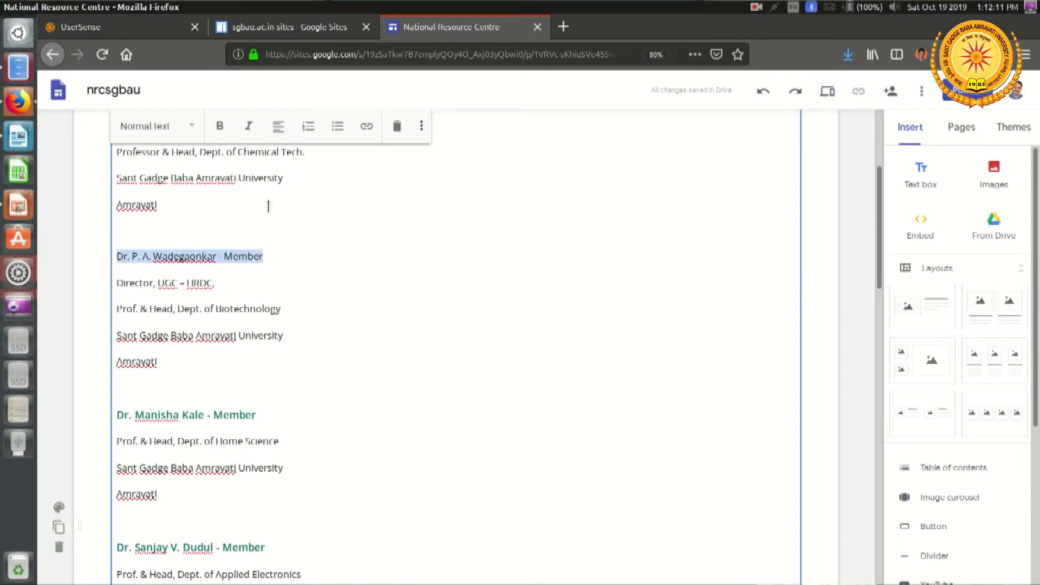
left_click(170, 127)
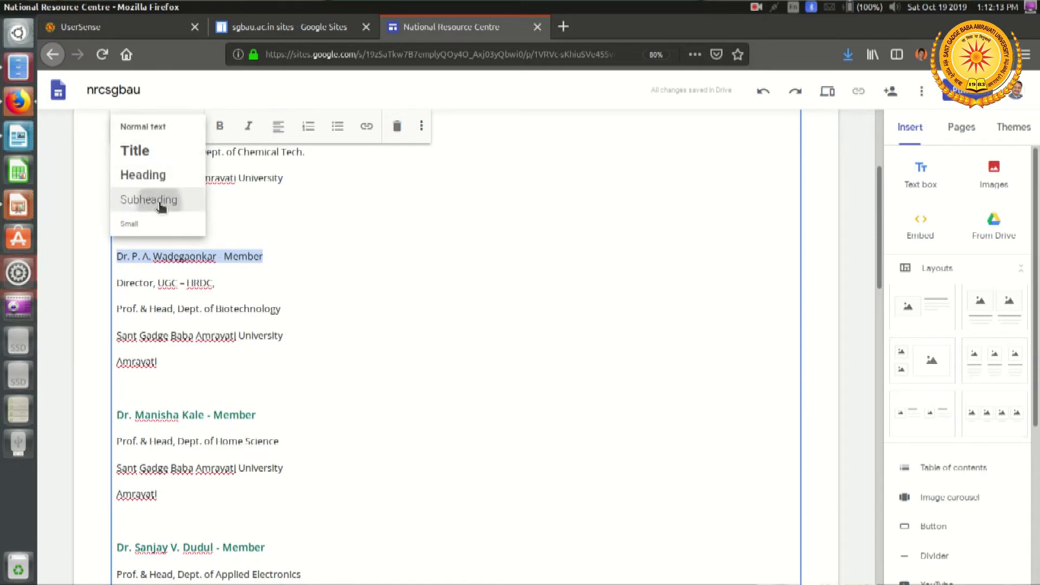
left_click(157, 200)
scroll(298, 267, "up", 3)
left_click(287, 244)
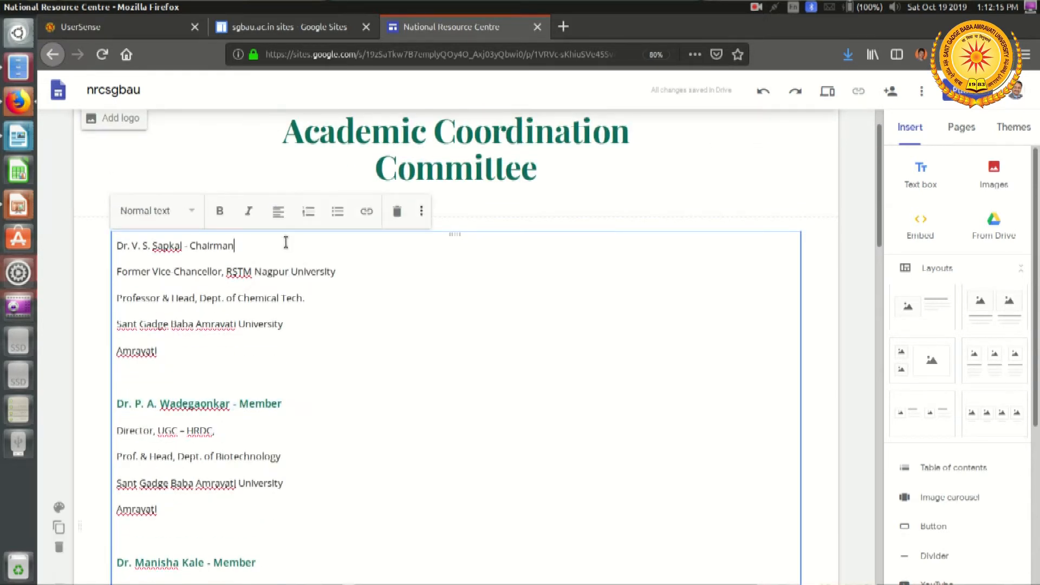
triple_click(285, 242)
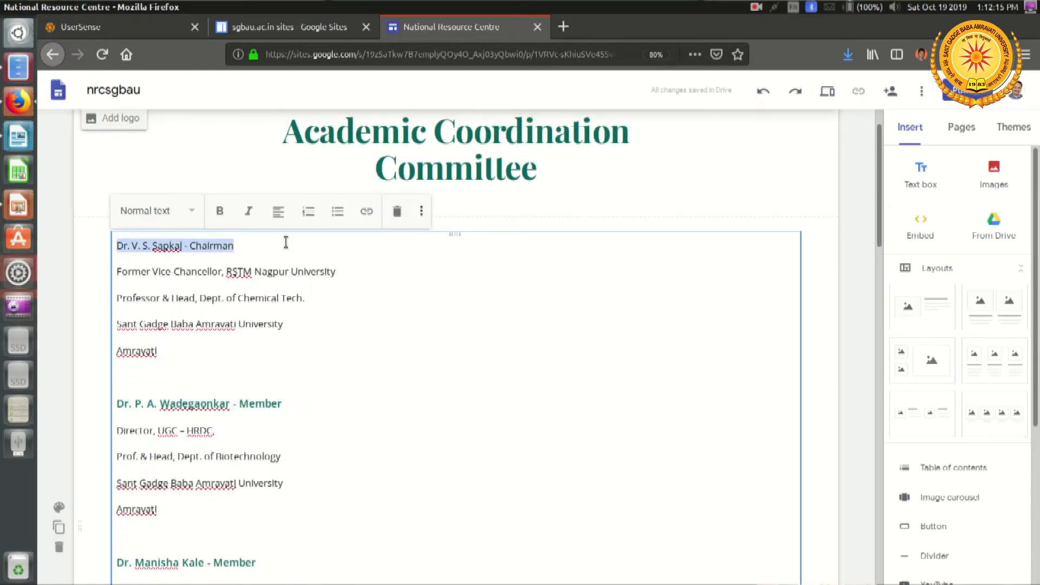
left_click(190, 211)
left_click(168, 288)
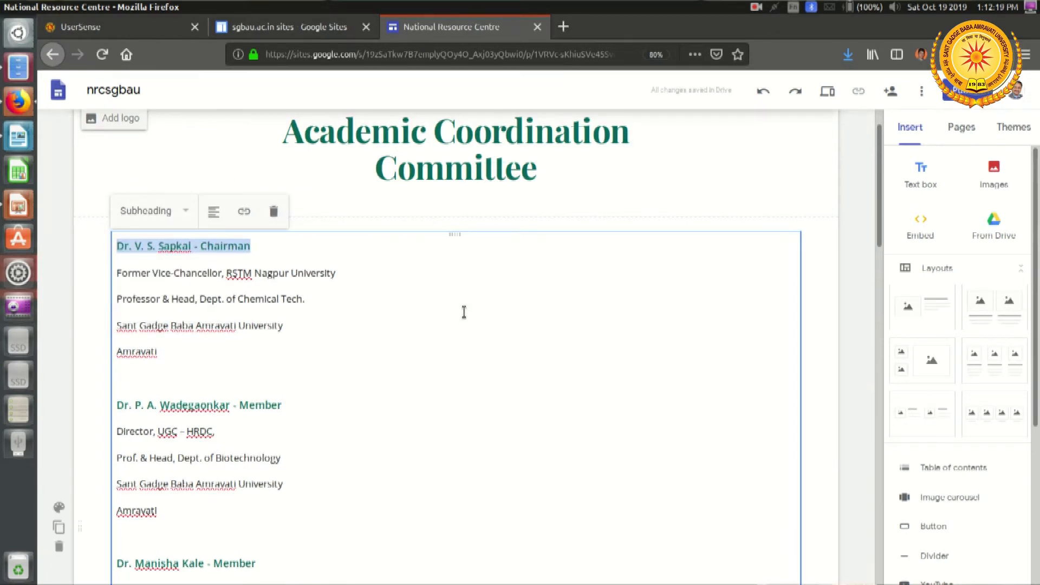
Preview the Academic Coordination Committee page through to the Member Secretary's entry, and return to the editor.
left_click(833, 100)
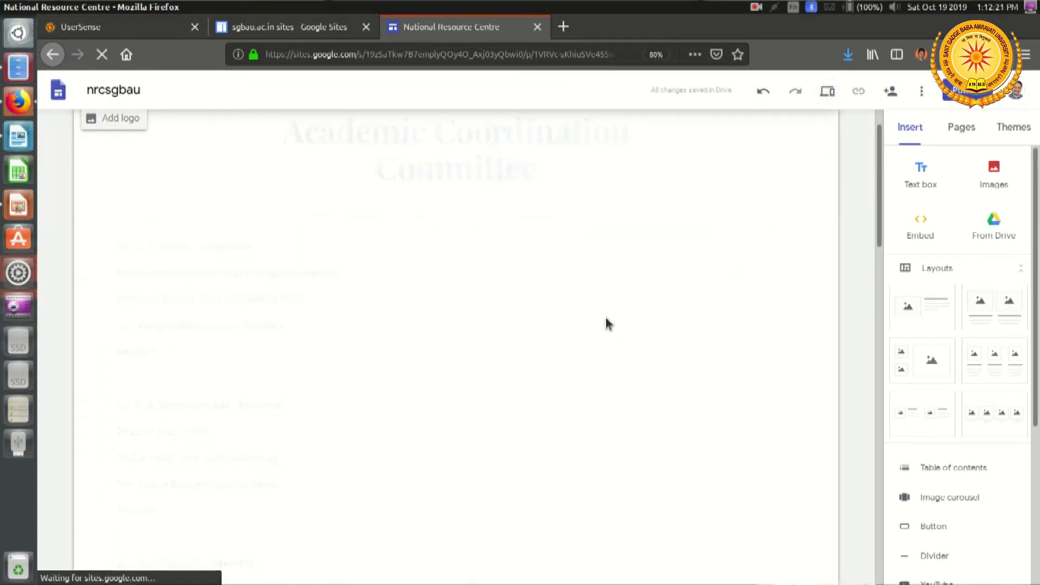
scroll(606, 322, "down", 8)
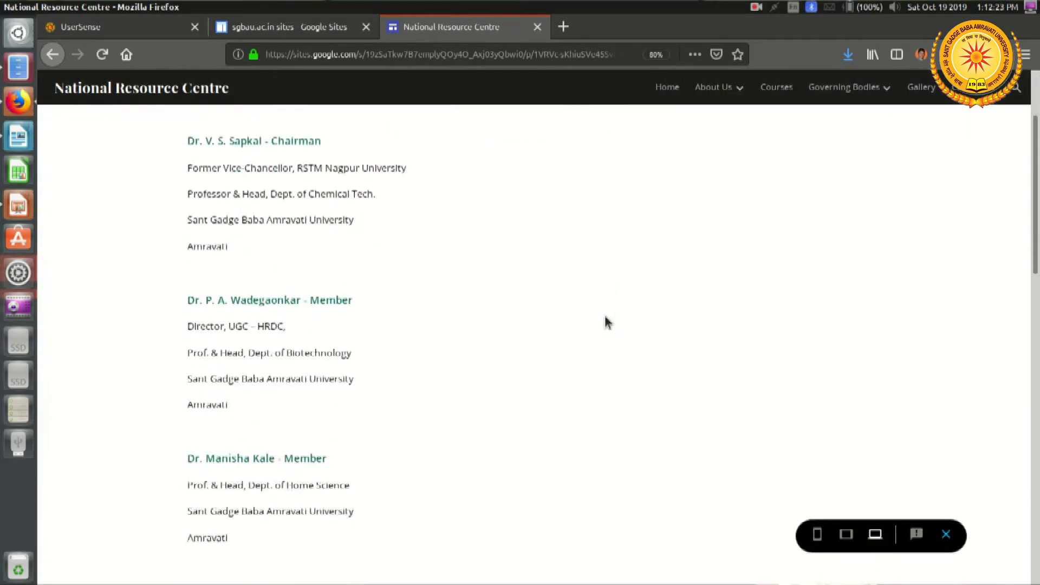
scroll(606, 321, "down", 10)
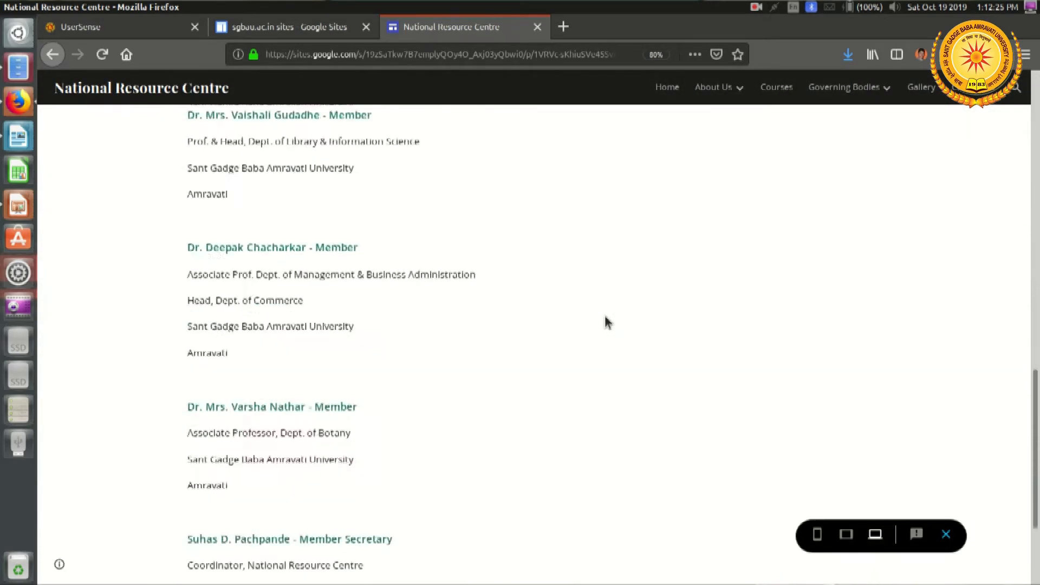
left_click(947, 536)
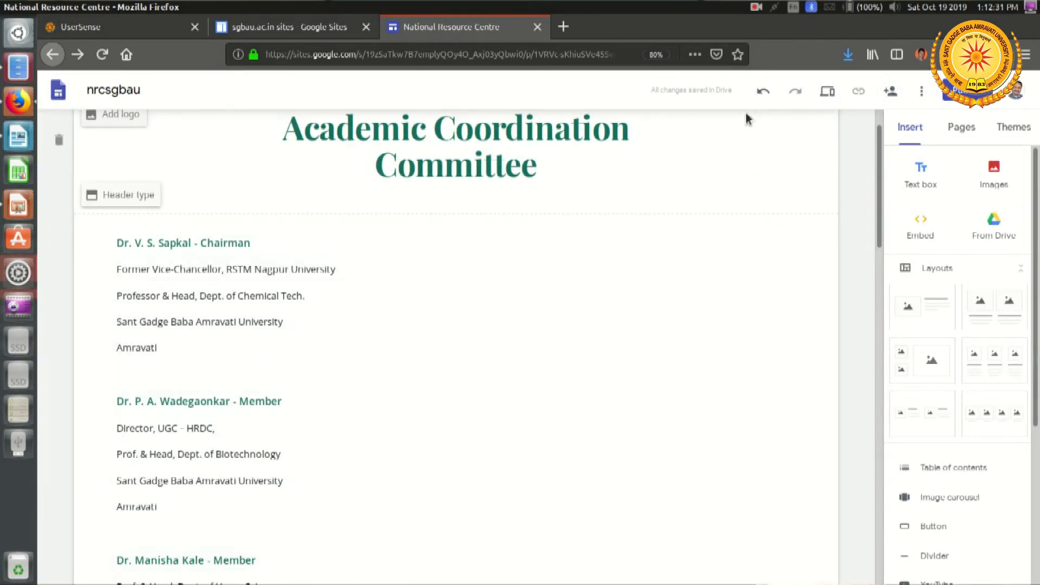
Open the Technical Committee page under Governing Bodies and add an empty text box below its title.
scroll(684, 182, "up", 1)
mouse_move(689, 135)
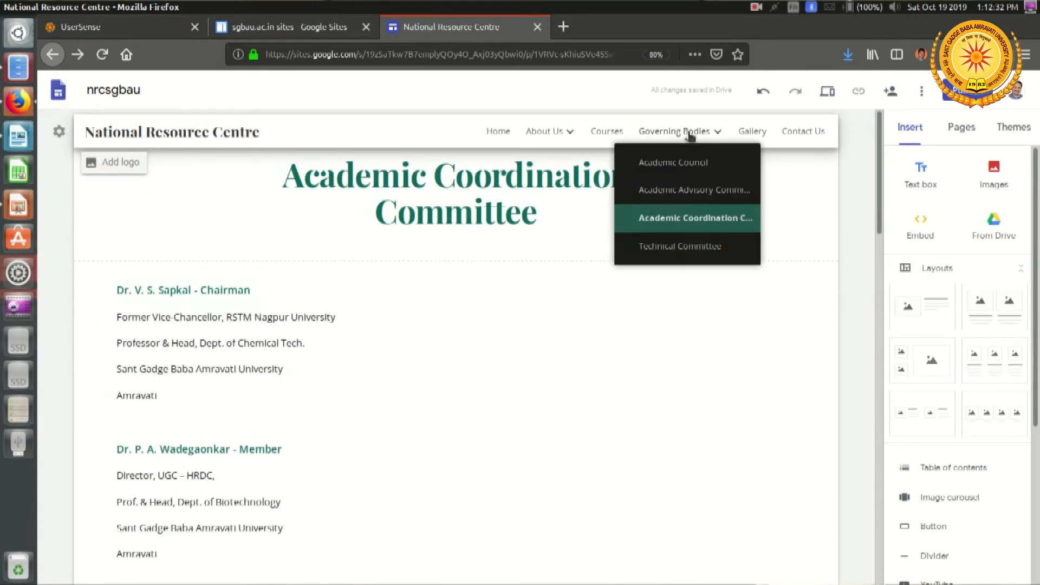
left_click(696, 247)
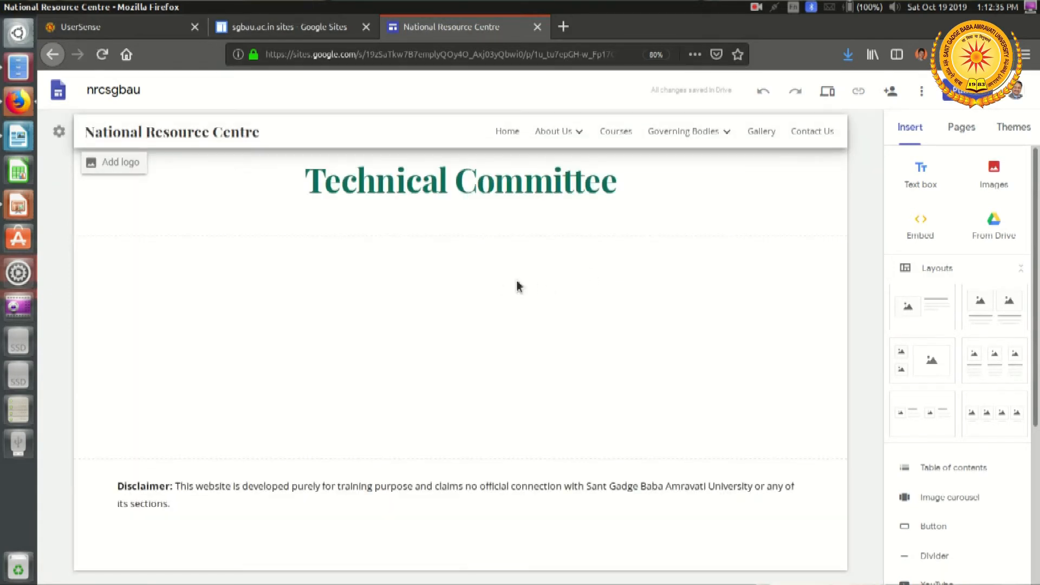
double_click(253, 319)
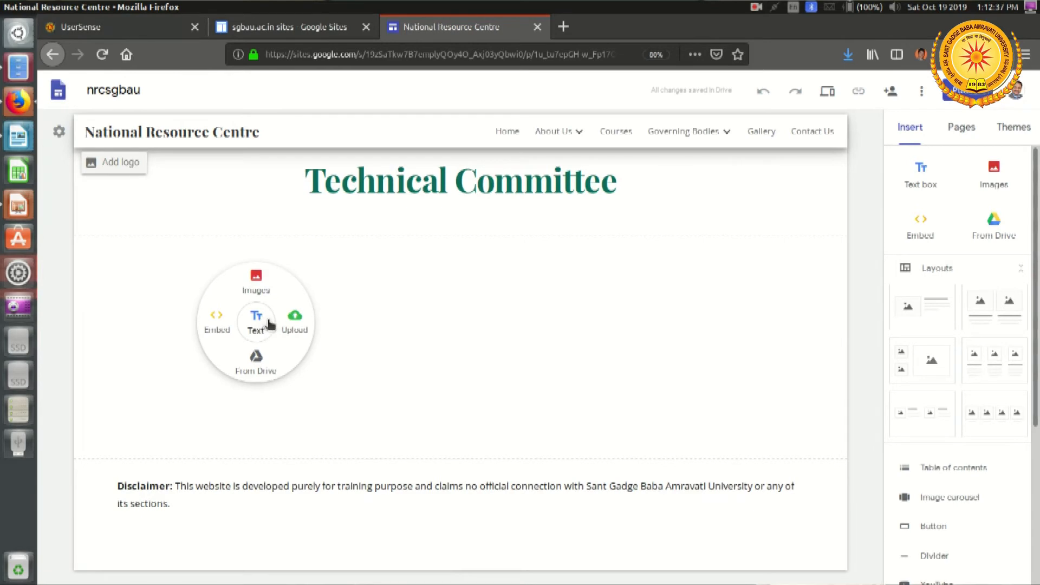
left_click(264, 320)
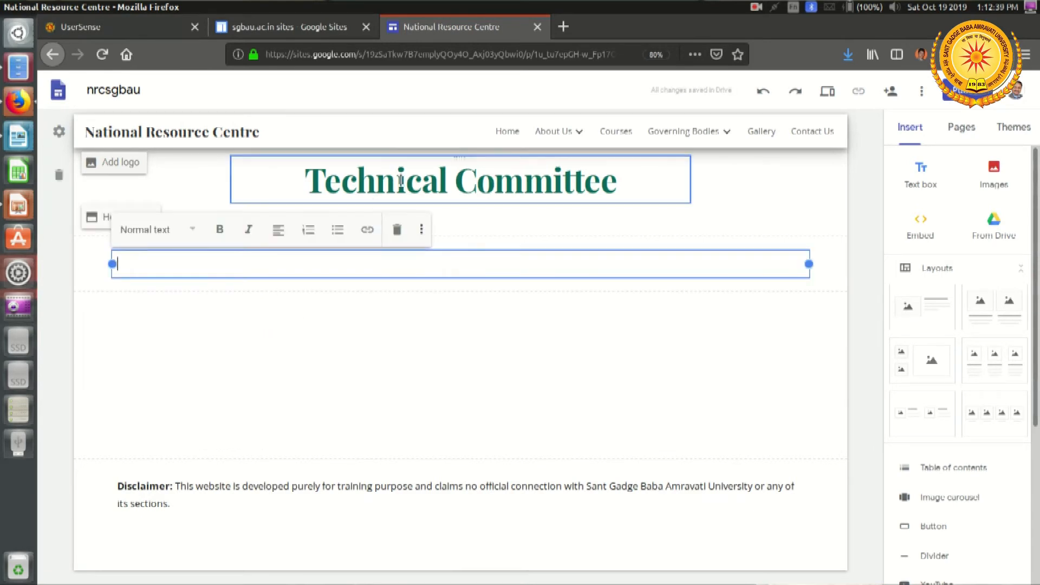
Switch to LibreOffice Writer and copy the whole Technical Committee member list, from the chairman through the Member Secretary's entry.
key("alt+Tab")
scroll(359, 328, "down", 3)
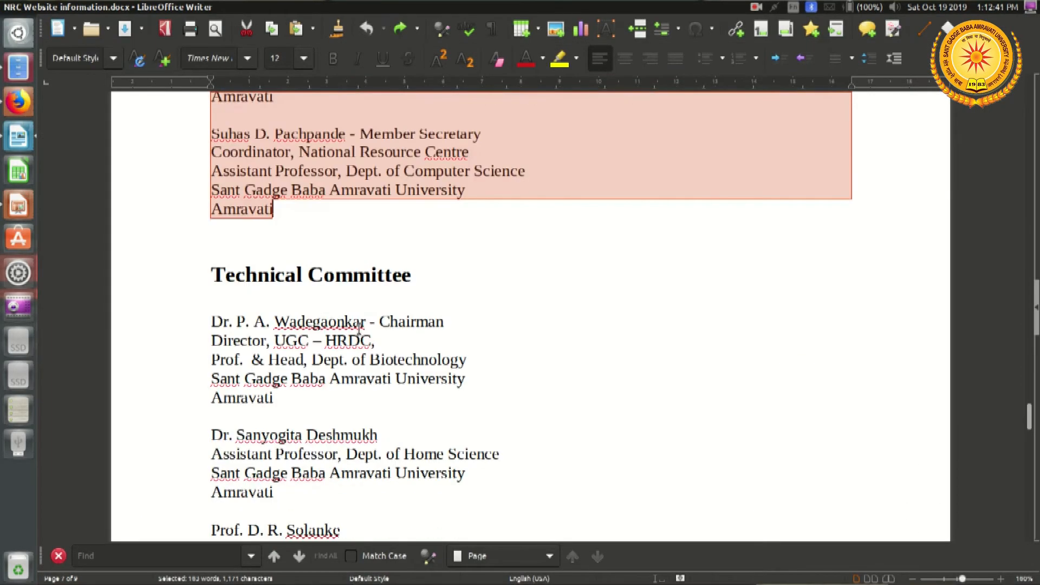
left_click(211, 321)
scroll(327, 336, "down", 7)
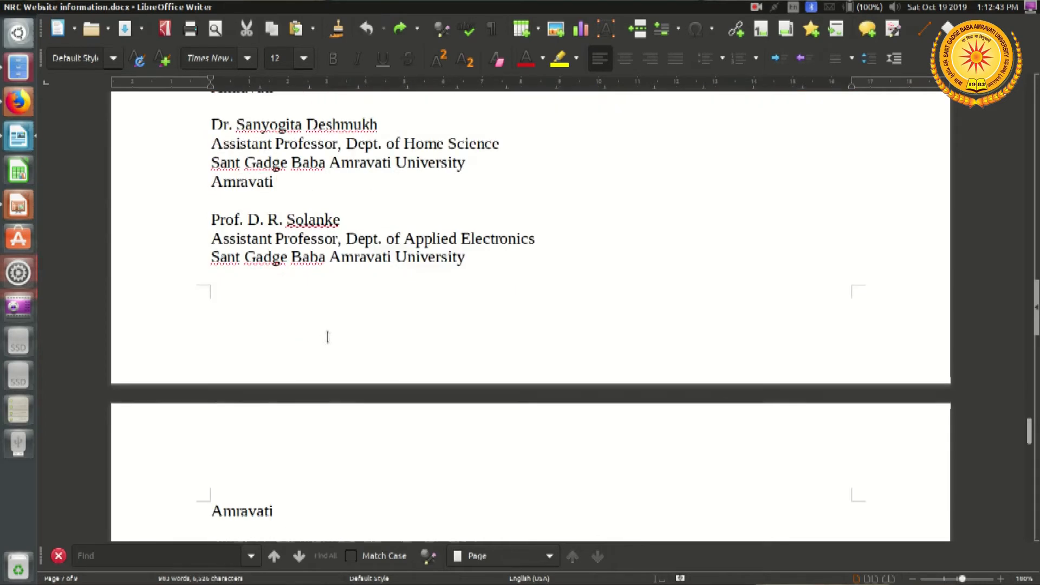
scroll(327, 338, "down", 3)
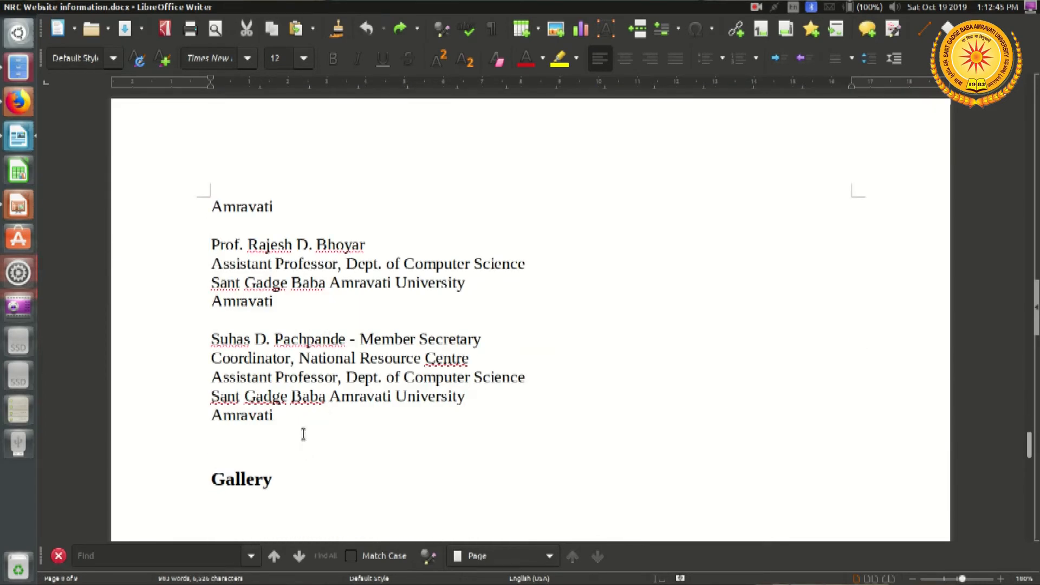
left_click(311, 423, "shift")
right_click(278, 283)
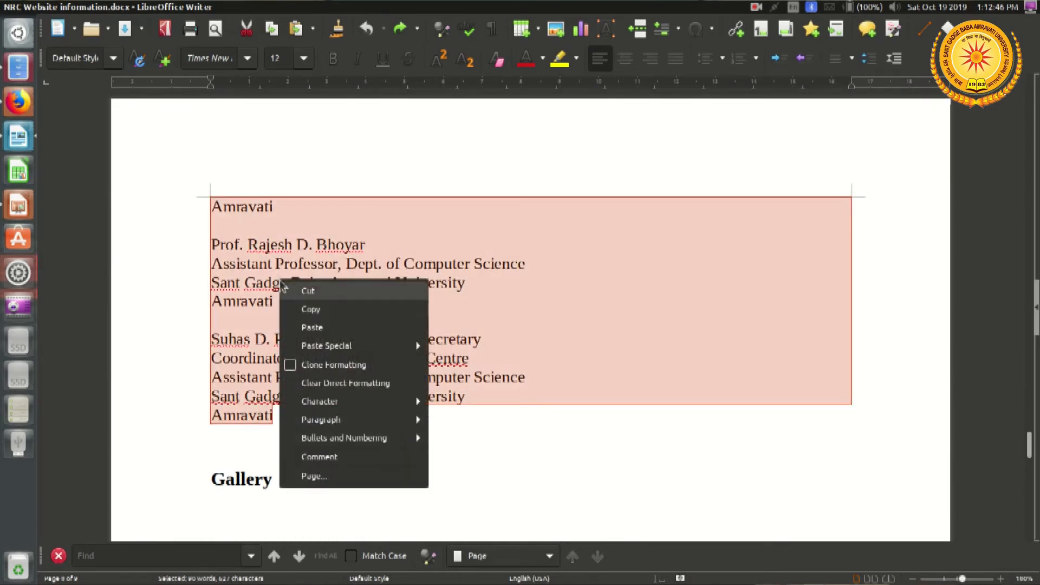
left_click(311, 316)
Switch back to Firefox and paste the copied member list into the Technical Committee page's text box.
key("alt+Tab")
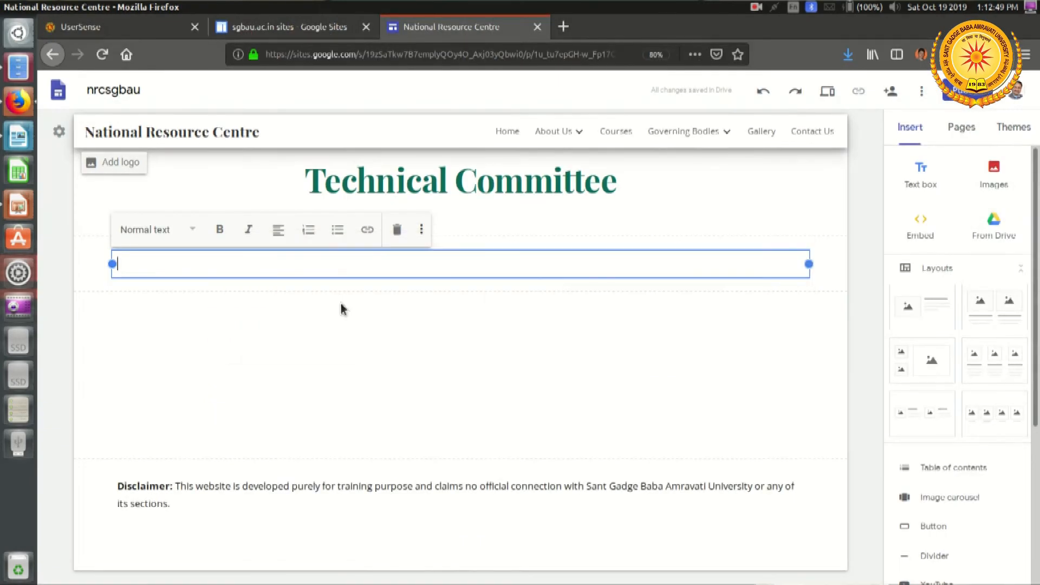
right_click(334, 264)
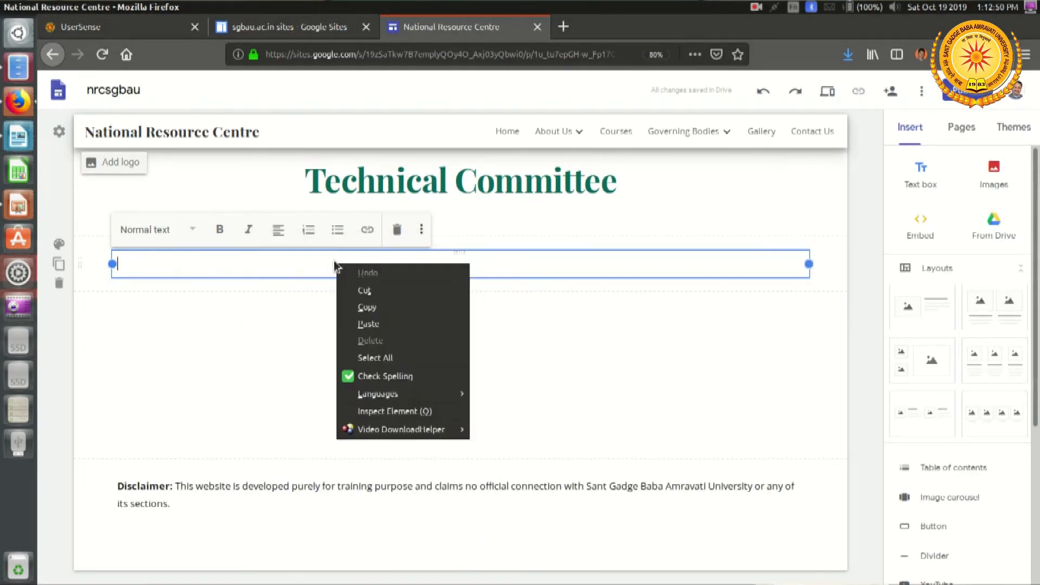
left_click(380, 325)
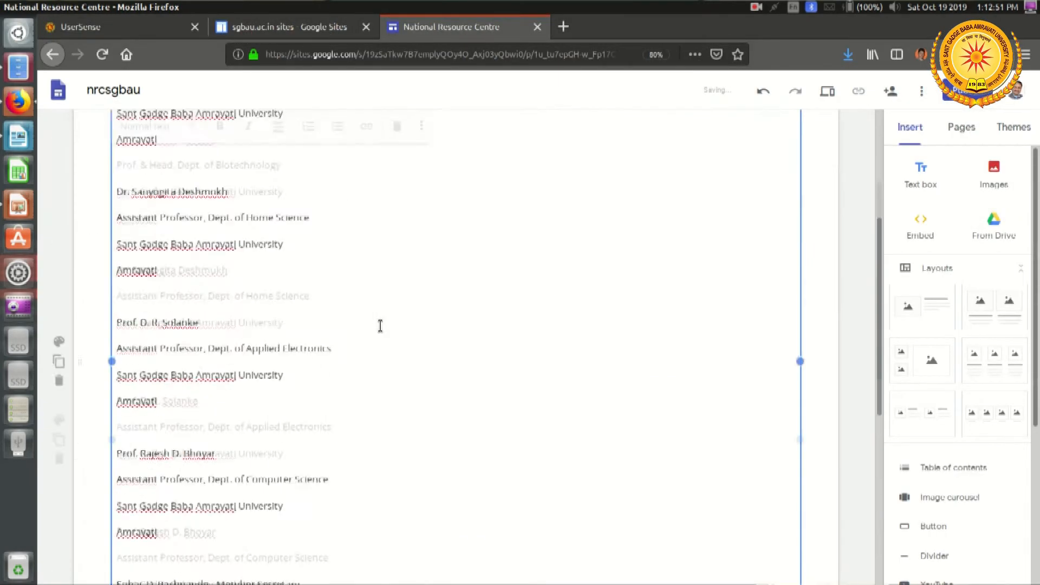
Apply the Subheading style to the name lines of the Technical Committee's Member Secretary and the Computer Science professor listed above.
triple_click(357, 424)
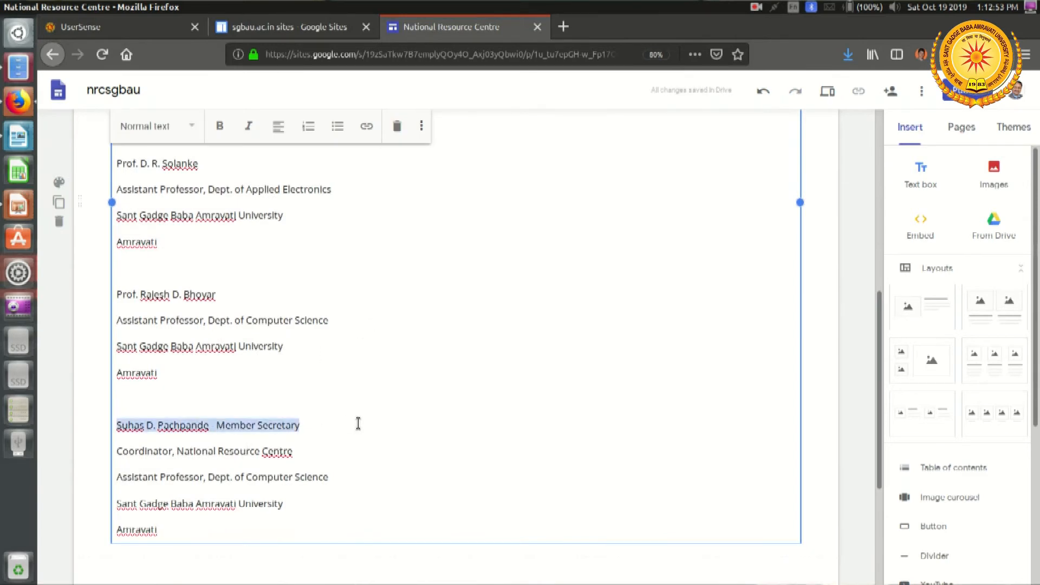
left_click(174, 128)
left_click(181, 200)
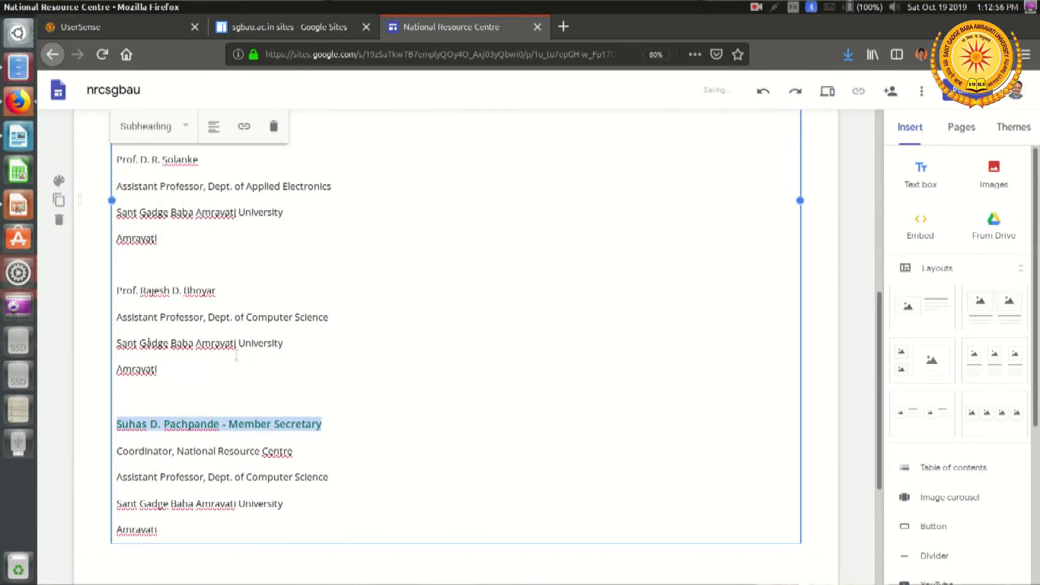
triple_click(131, 290)
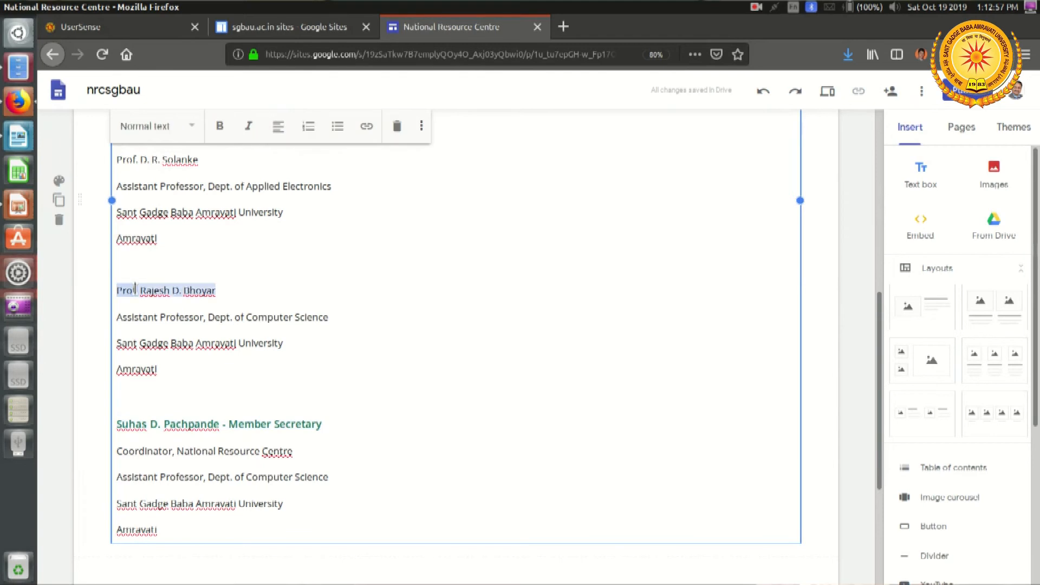
left_click(163, 128)
left_click(170, 201)
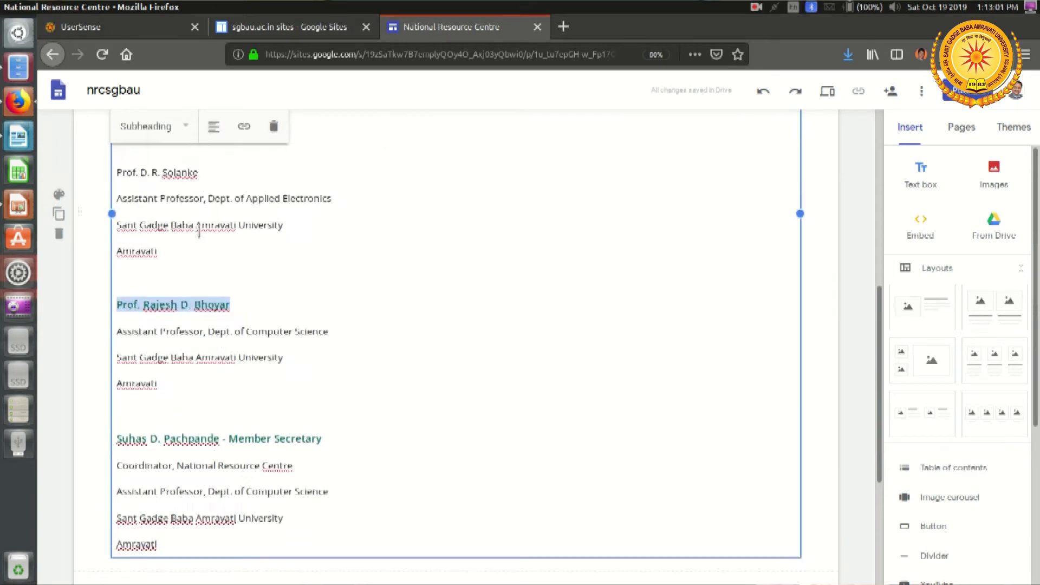
Apply the Subheading style to the name line of the Technical Committee's Applied Electronics member.
scroll(190, 228, "up", 3)
double_click(190, 230)
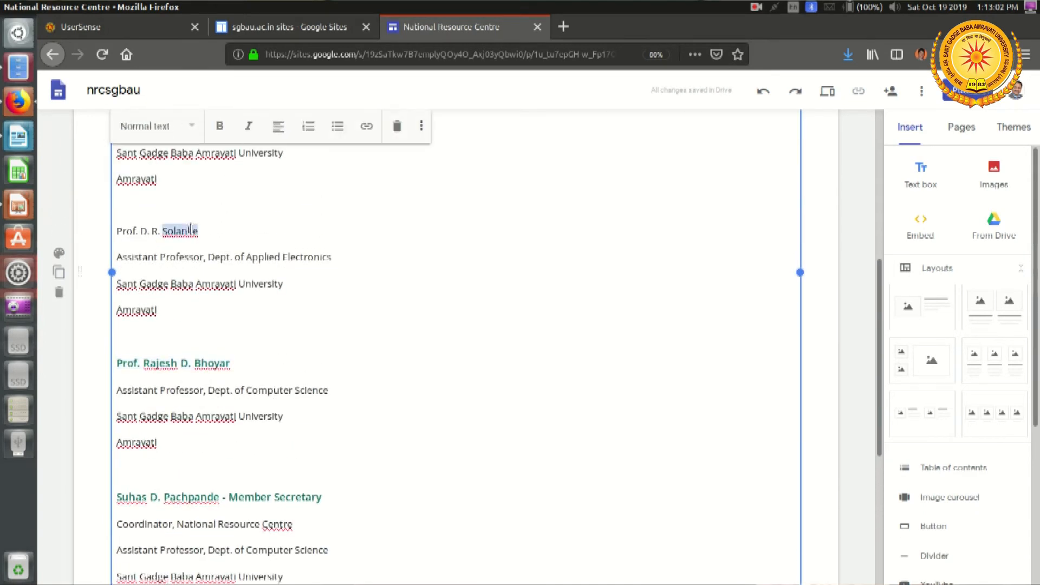
left_click(171, 128)
left_click(157, 201)
scroll(170, 211, "up", 2)
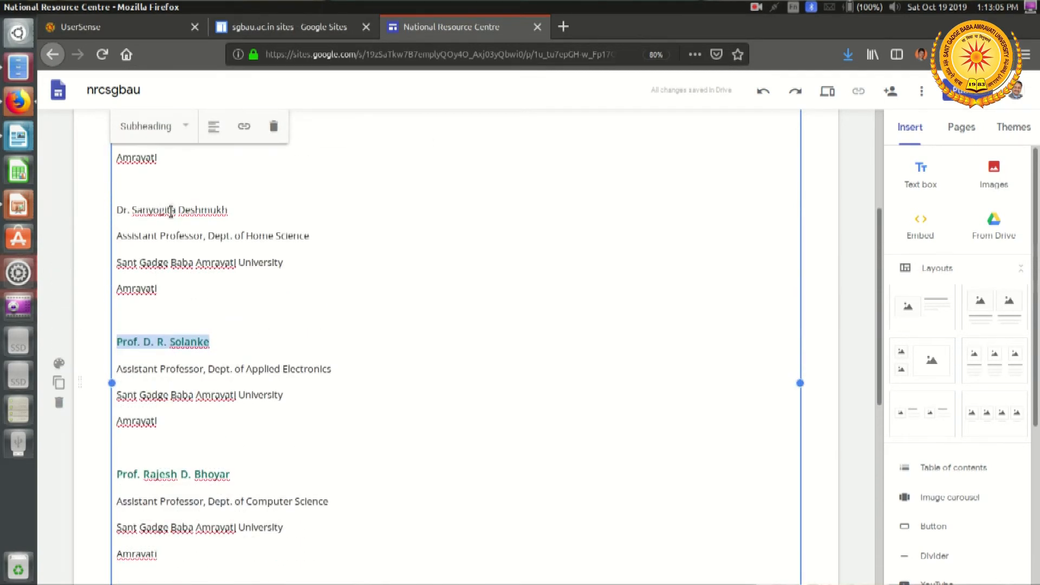
Apply the Subheading style to the name lines of the Technical Committee's Home Science member and its Chairman.
triple_click(170, 211)
left_click(166, 128)
left_click(168, 204)
scroll(171, 205, "up", 3)
triple_click(171, 205)
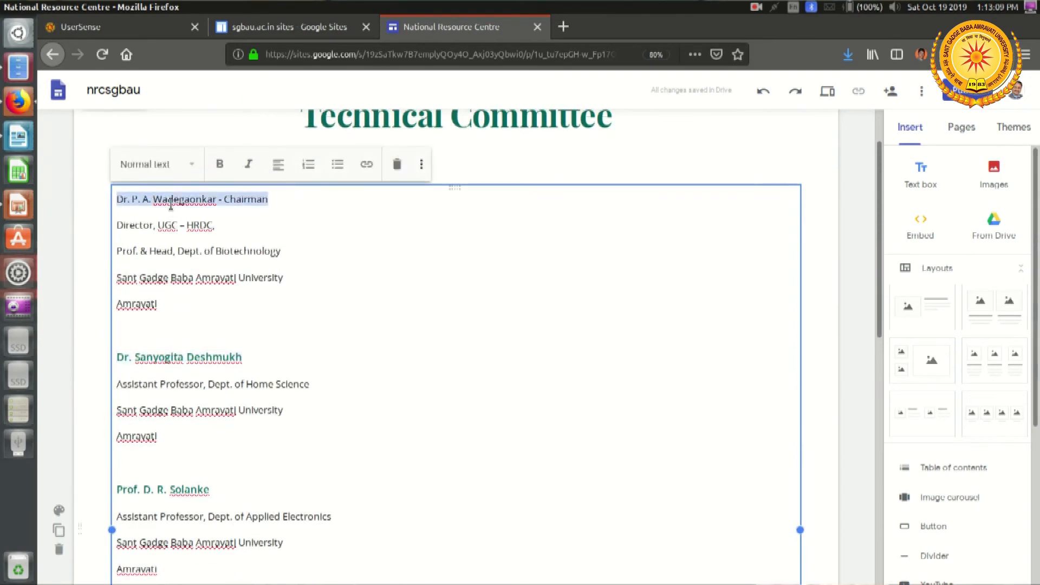
left_click(187, 165)
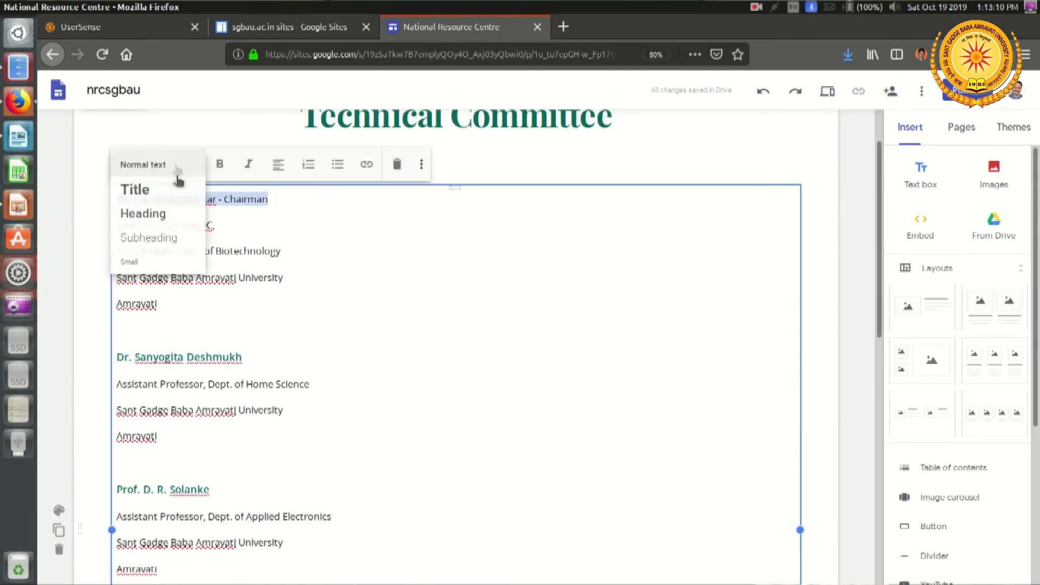
left_click(173, 237)
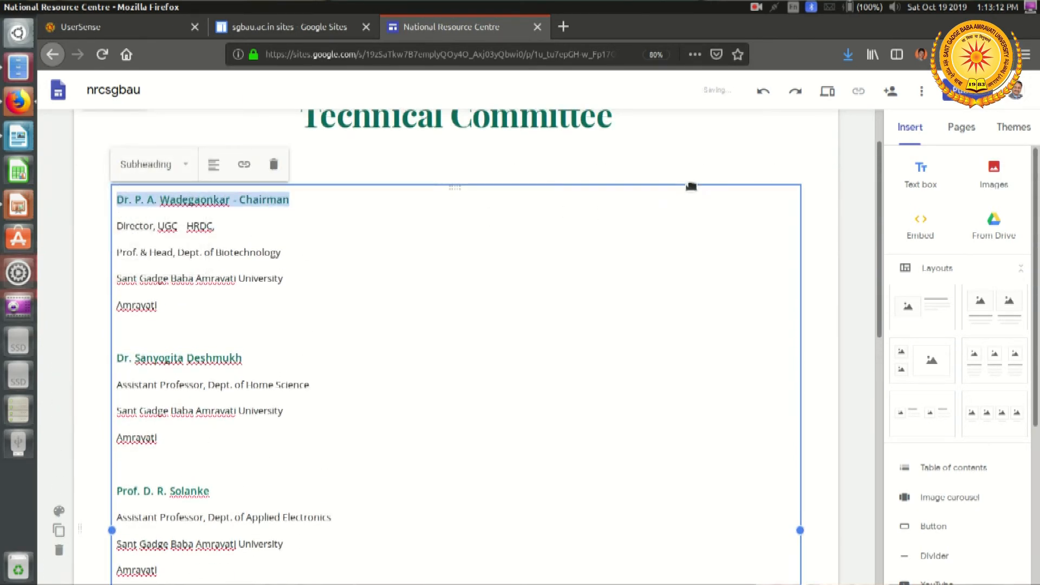
Preview the site and examine the member lists on the Technical Committee and Academic Coordination Committee pages.
left_click(827, 92)
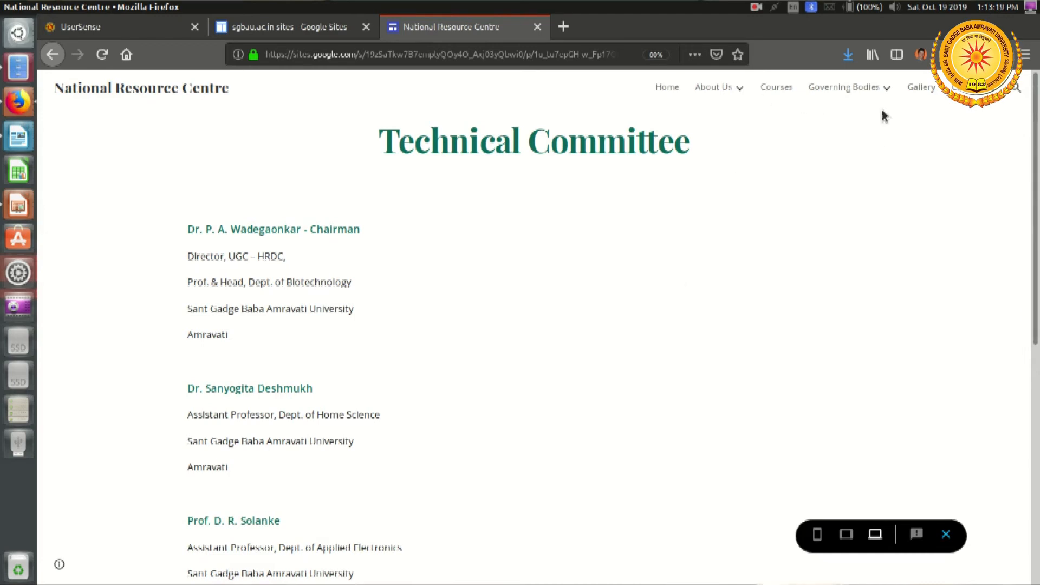
scroll(772, 295, "down", 6)
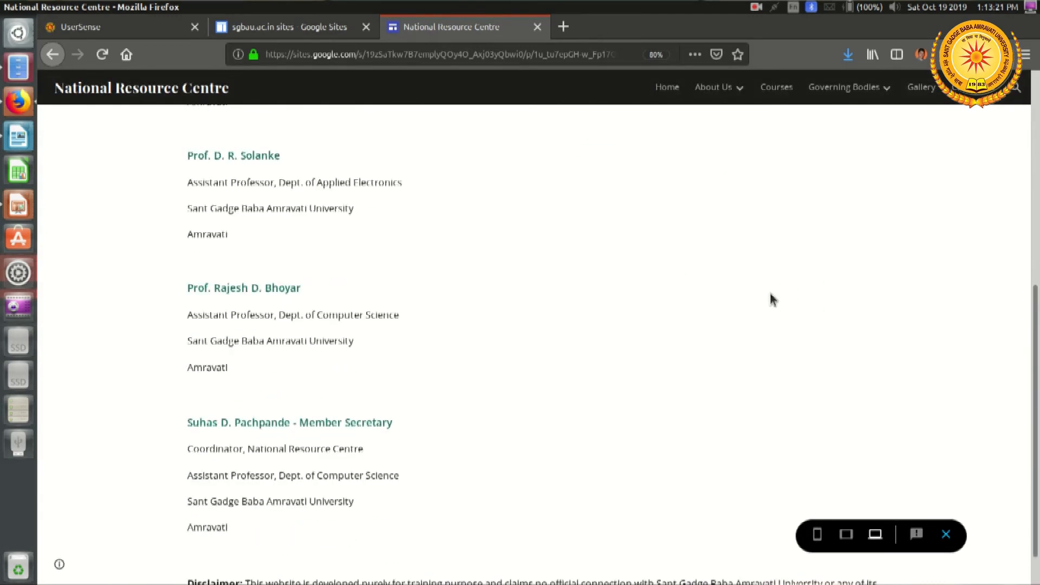
scroll(771, 299, "up", 7)
mouse_move(878, 76)
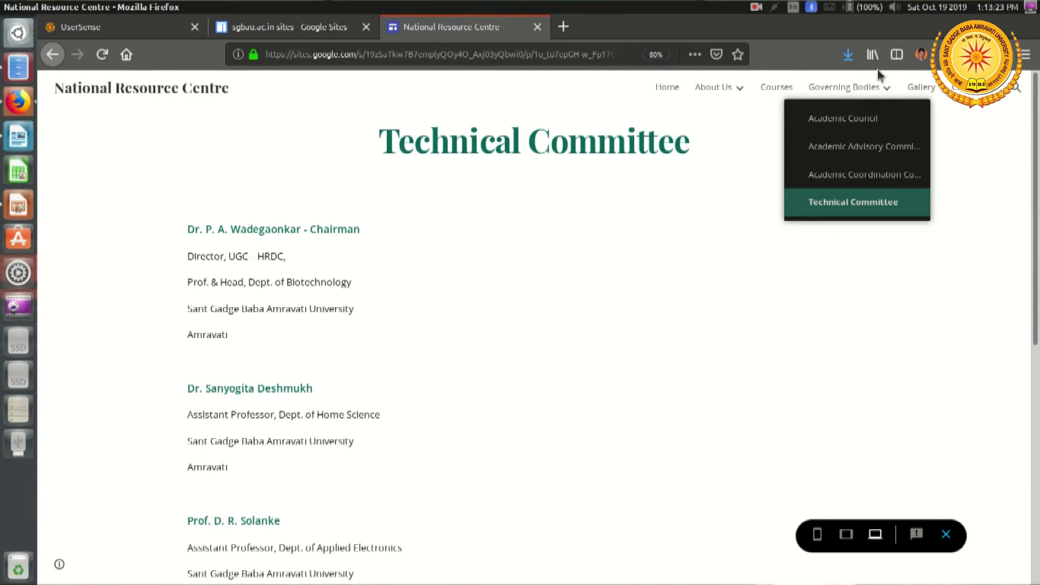
left_click(856, 180)
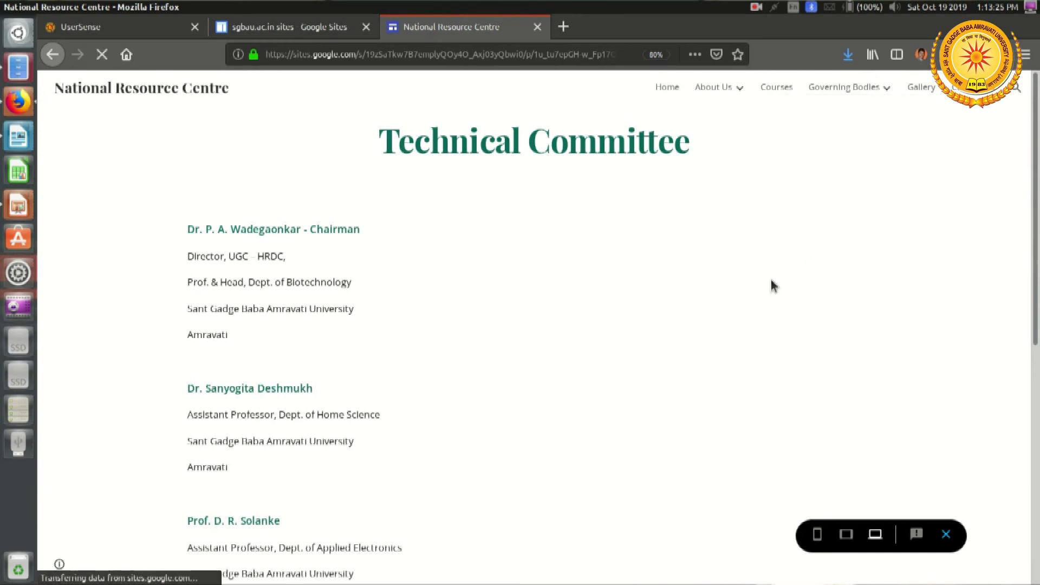
scroll(771, 284, "down", 6)
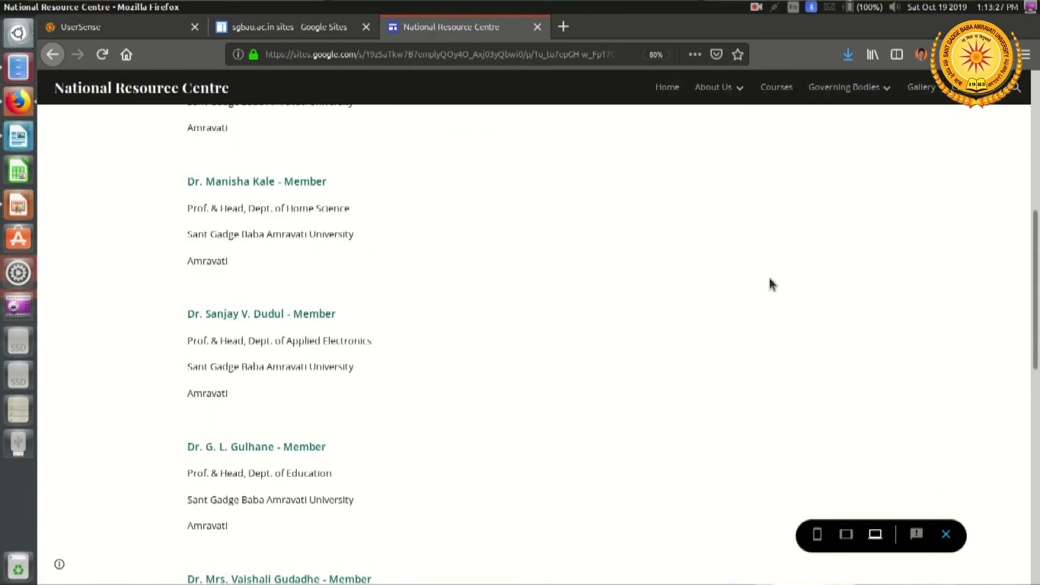
scroll(769, 278, "up", 5)
Check the Governing Bodies, Academic Coordination Committee and Academic Advisory Committee pages in the preview, and return to the editor.
left_click(860, 88)
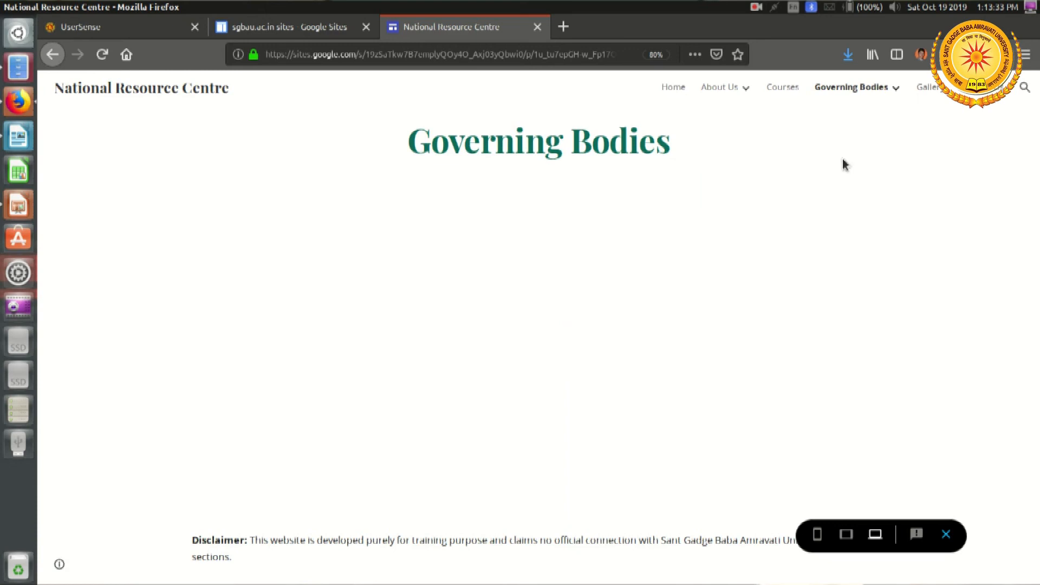
mouse_move(880, 100)
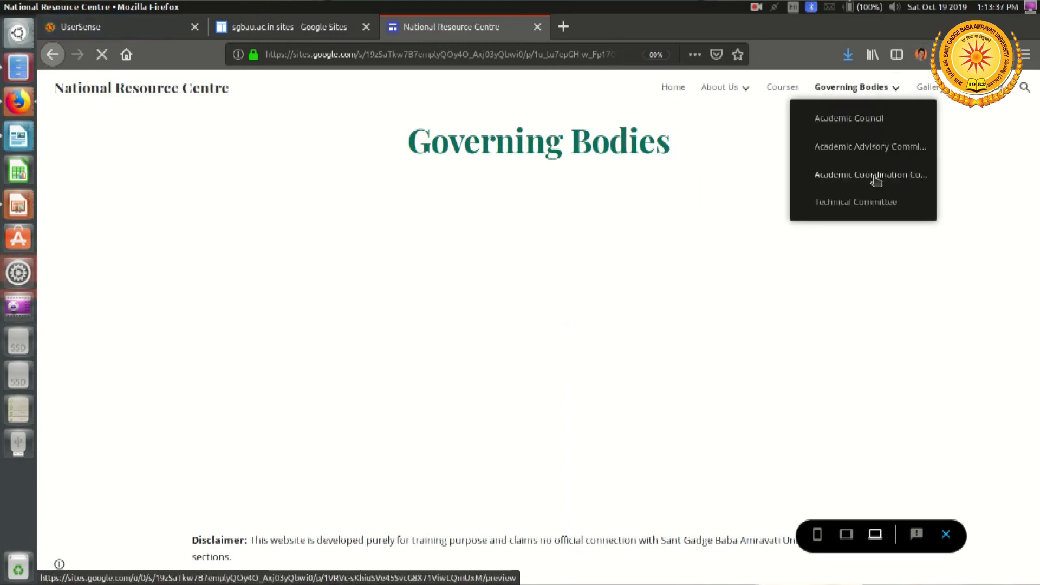
left_click(875, 181)
mouse_move(871, 95)
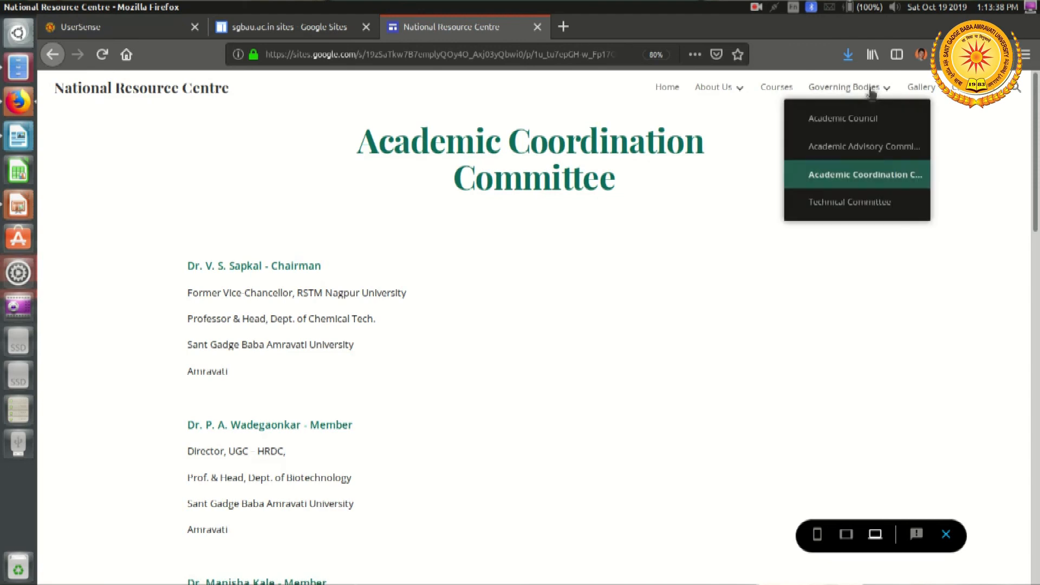
left_click(870, 154)
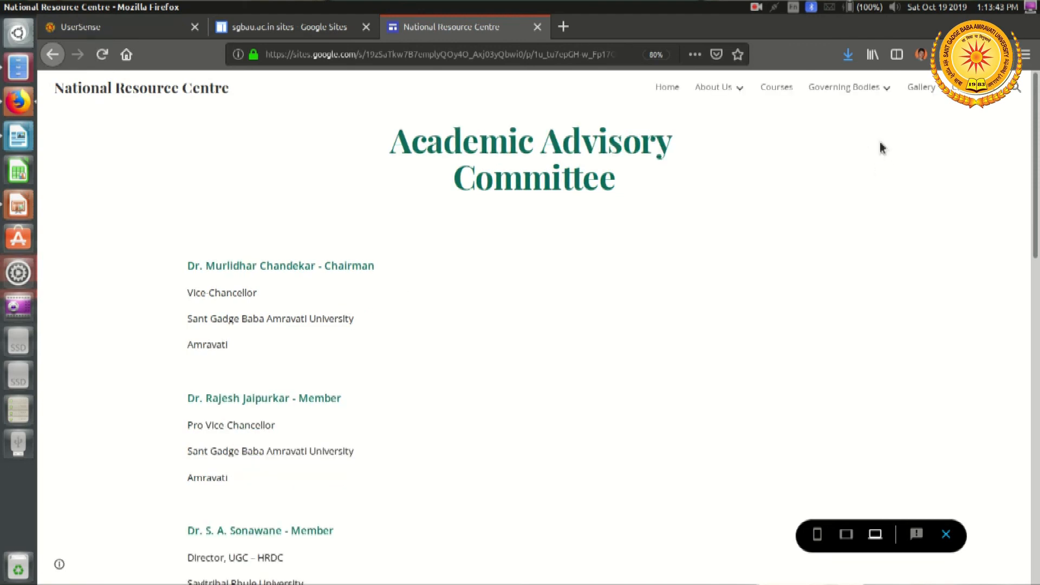
mouse_move(873, 95)
left_click(949, 539)
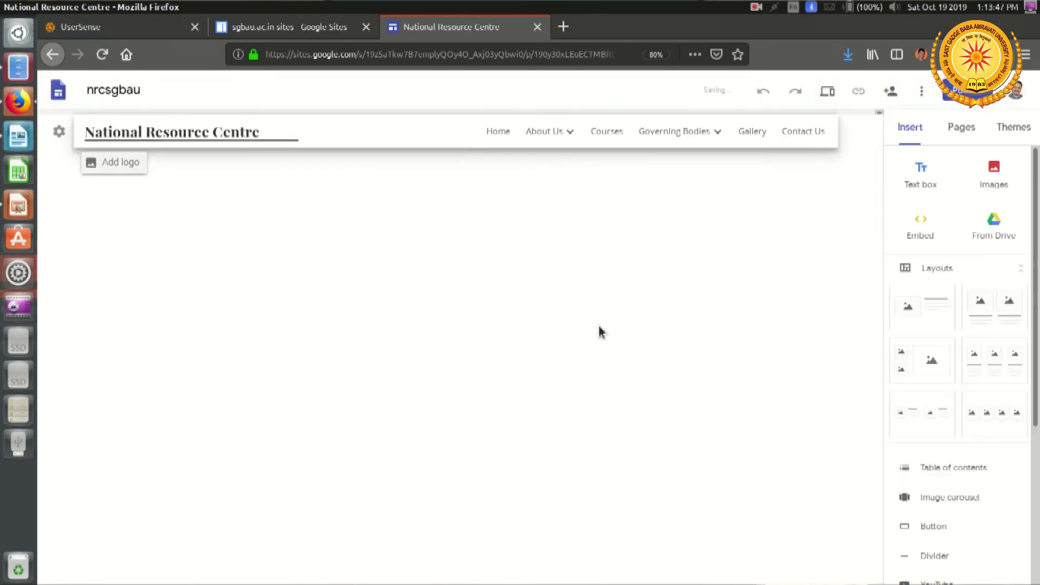